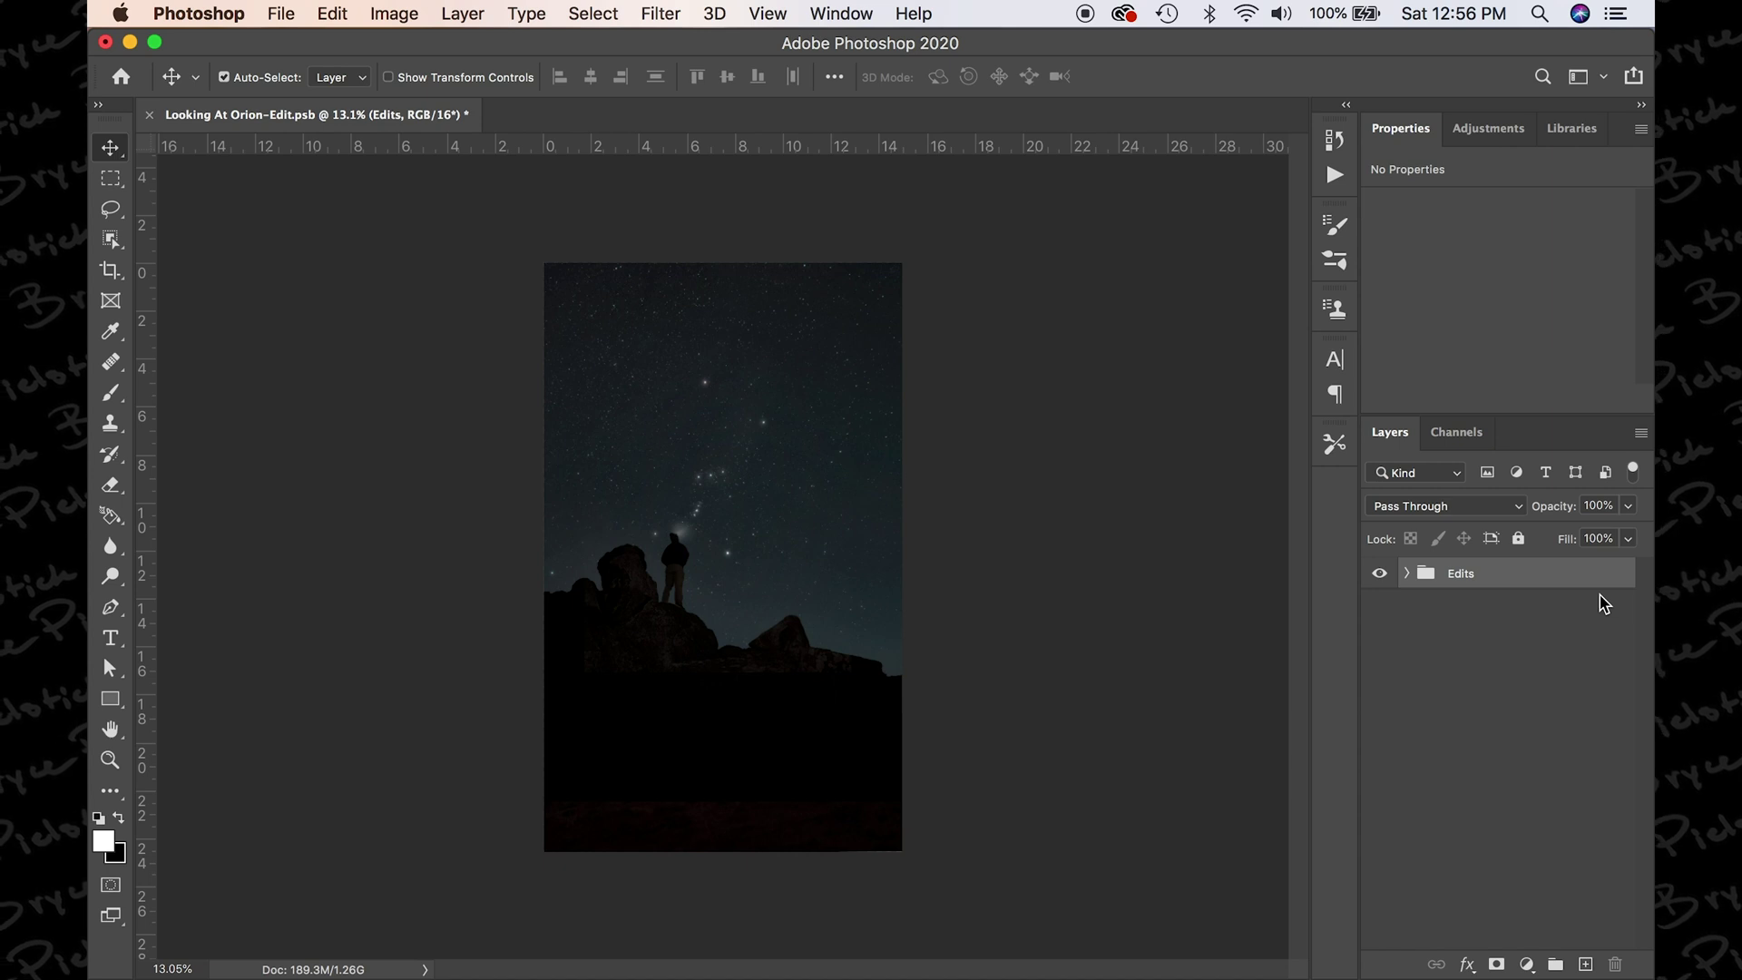
- Add a white (ffffff) Solid Color fill layer above the Edits group
{"action": "left_click", "coordinate": [1527, 966]}
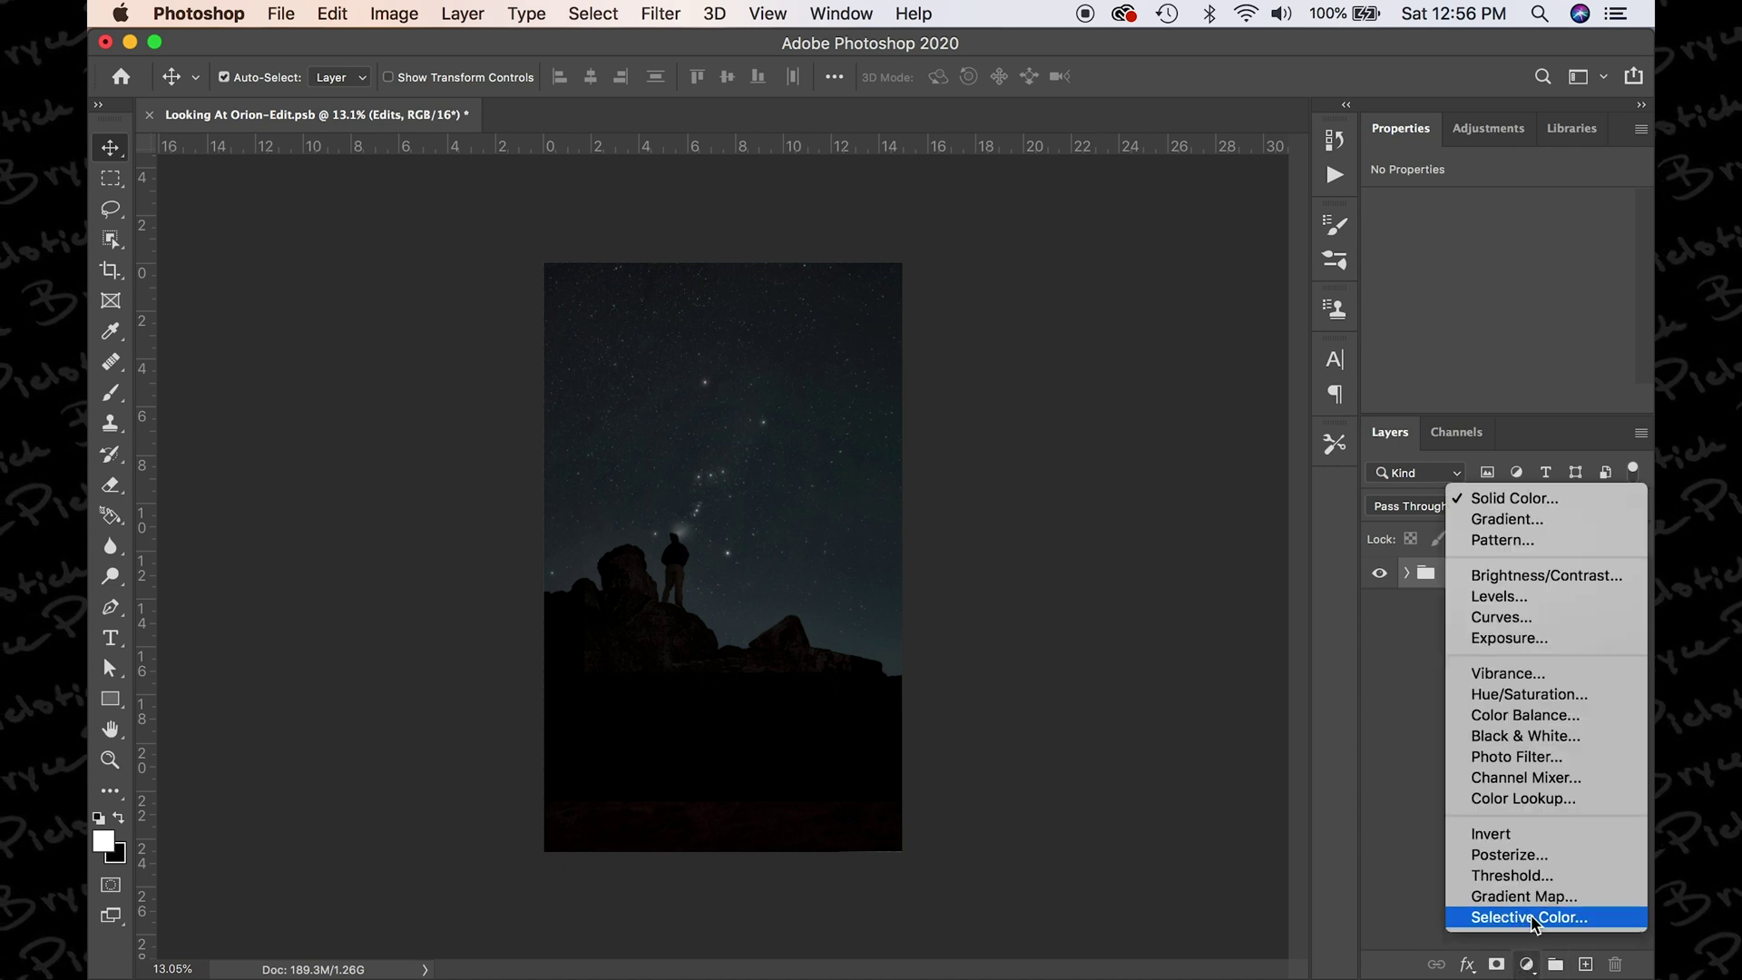
{"action": "left_click", "coordinate": [1512, 500]}
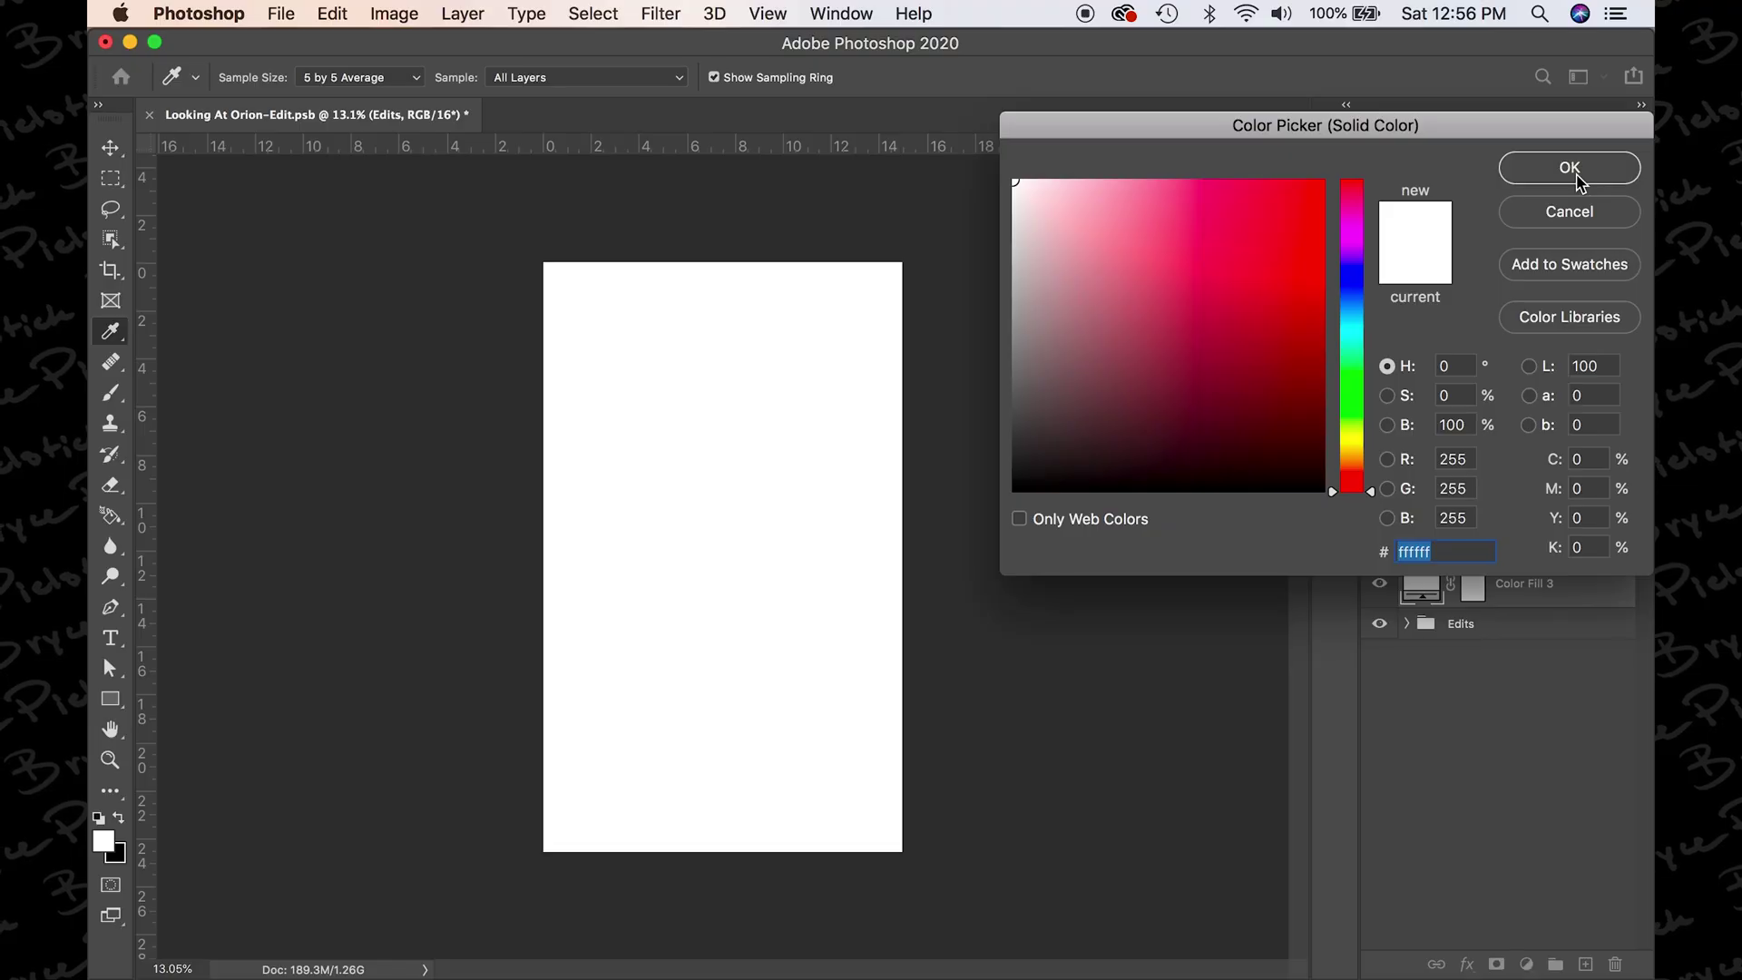
{"action": "left_click", "coordinate": [1680, 172]}
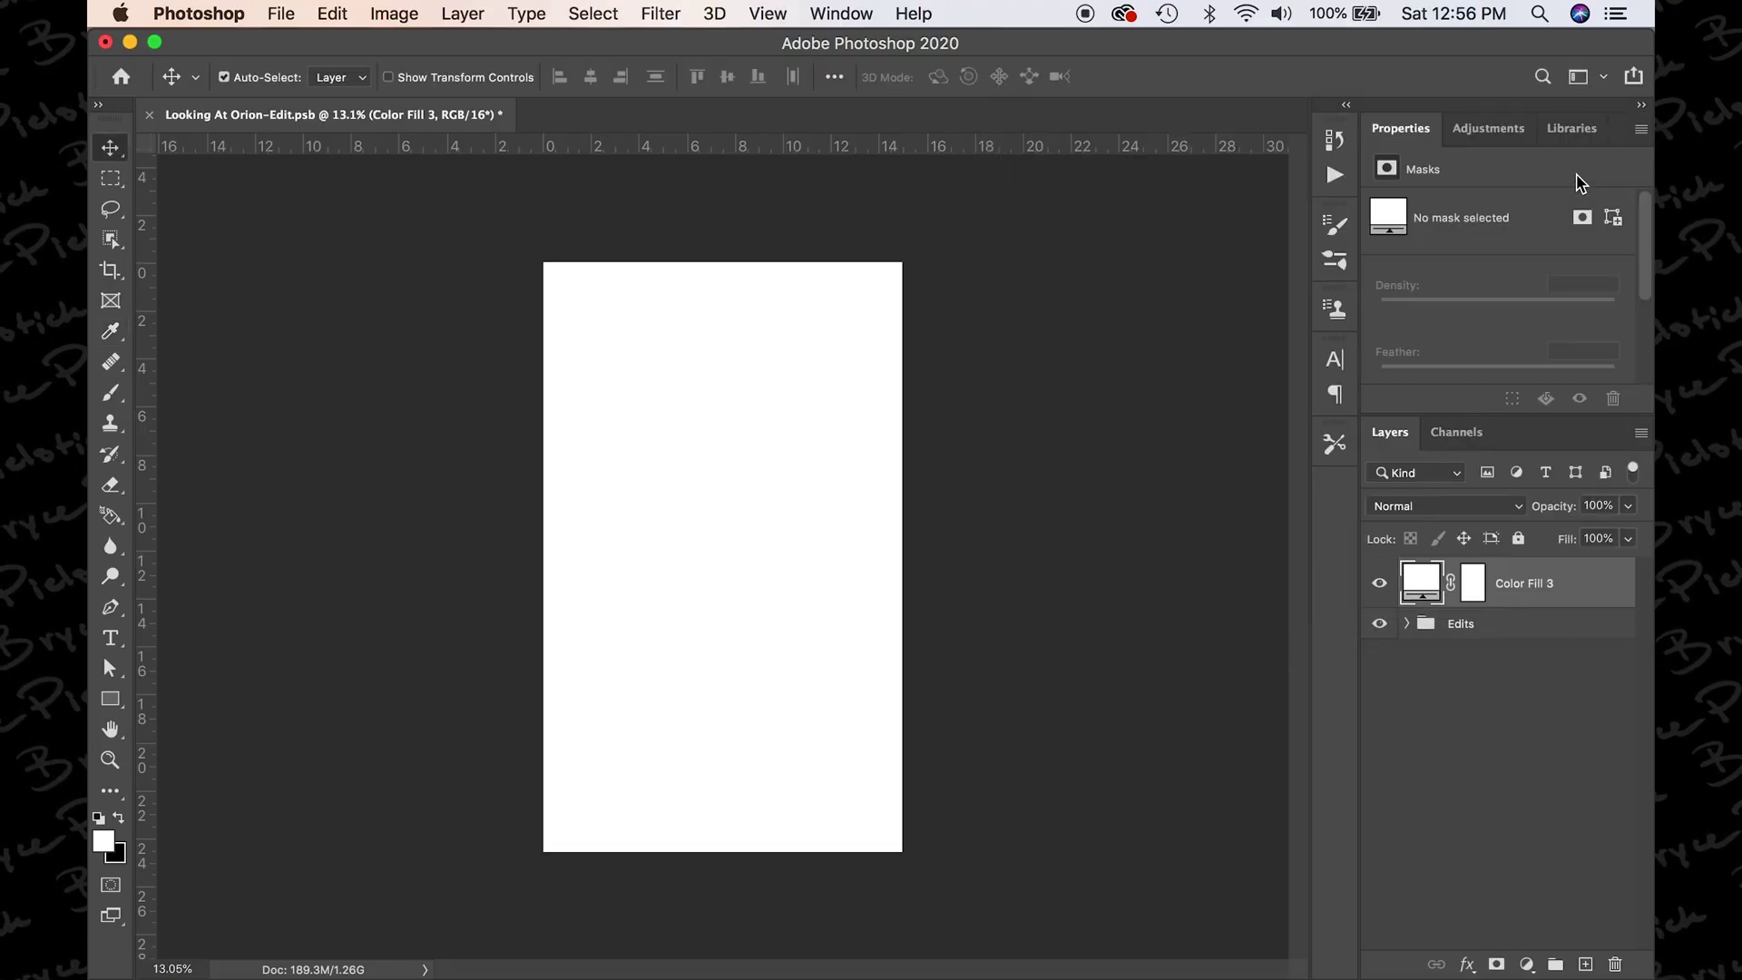
- Draw a rectangle shape on the canvas and set its size to 800 px wide by 1000 px high
{"action": "key", "text": "u"}
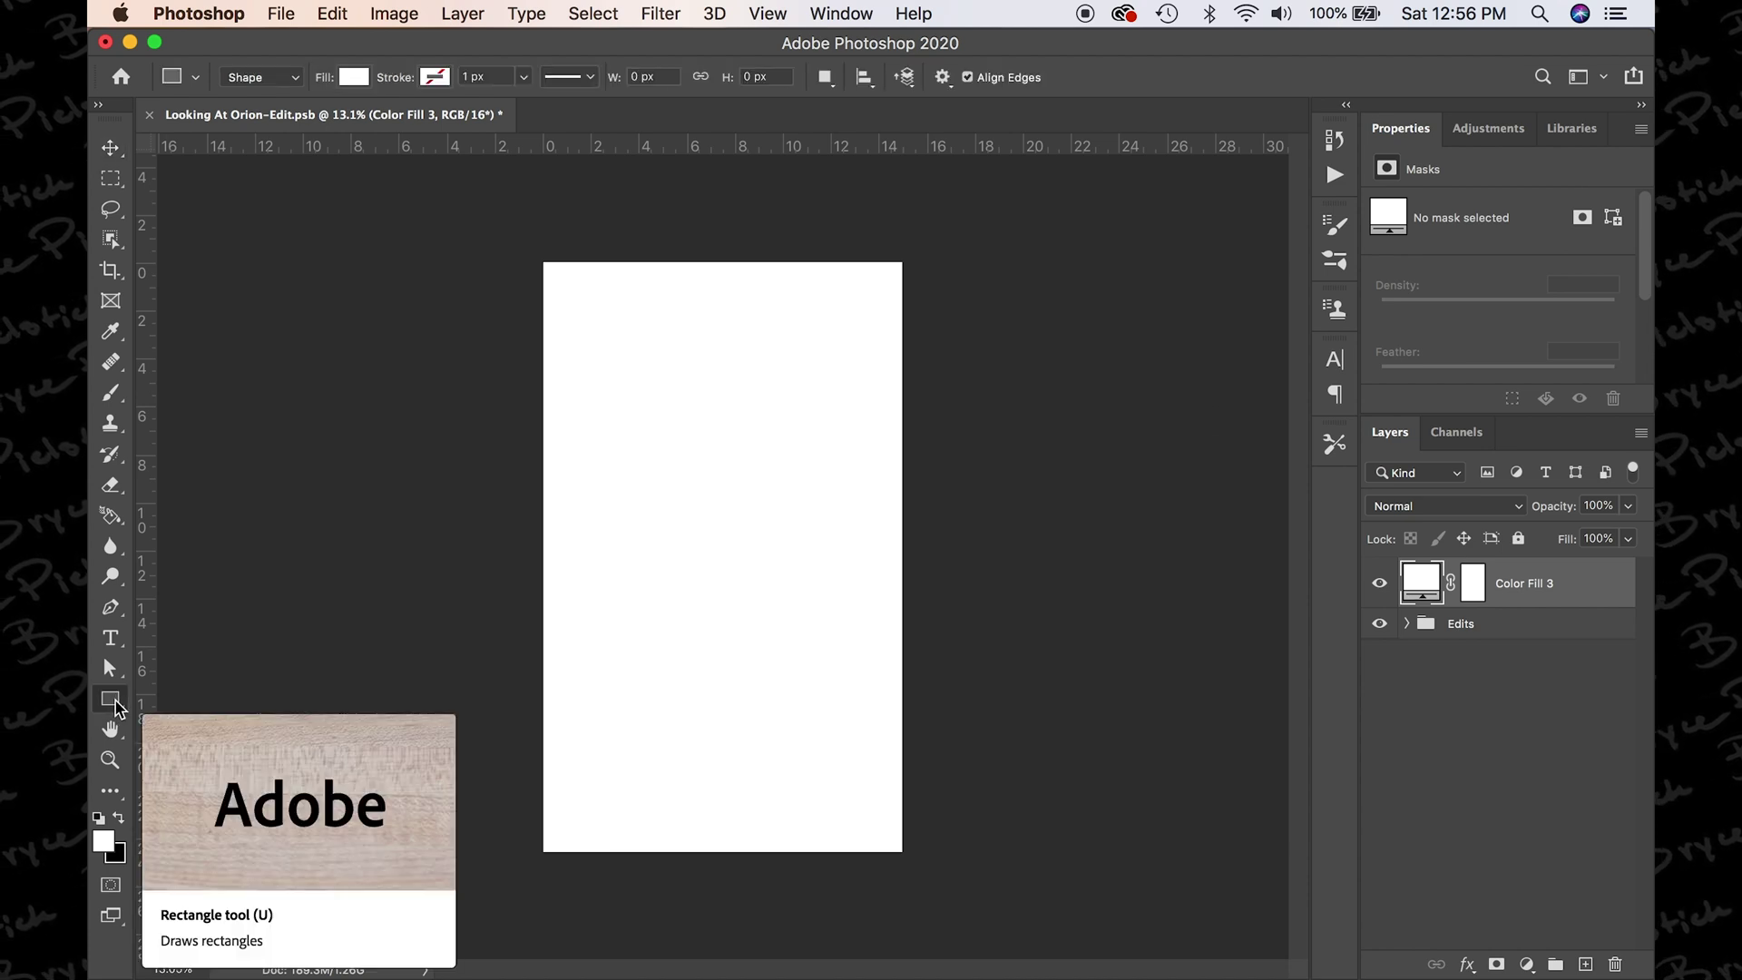
{"action": "left_click_drag", "start_coordinate": [633, 392], "coordinate": [815, 607]}
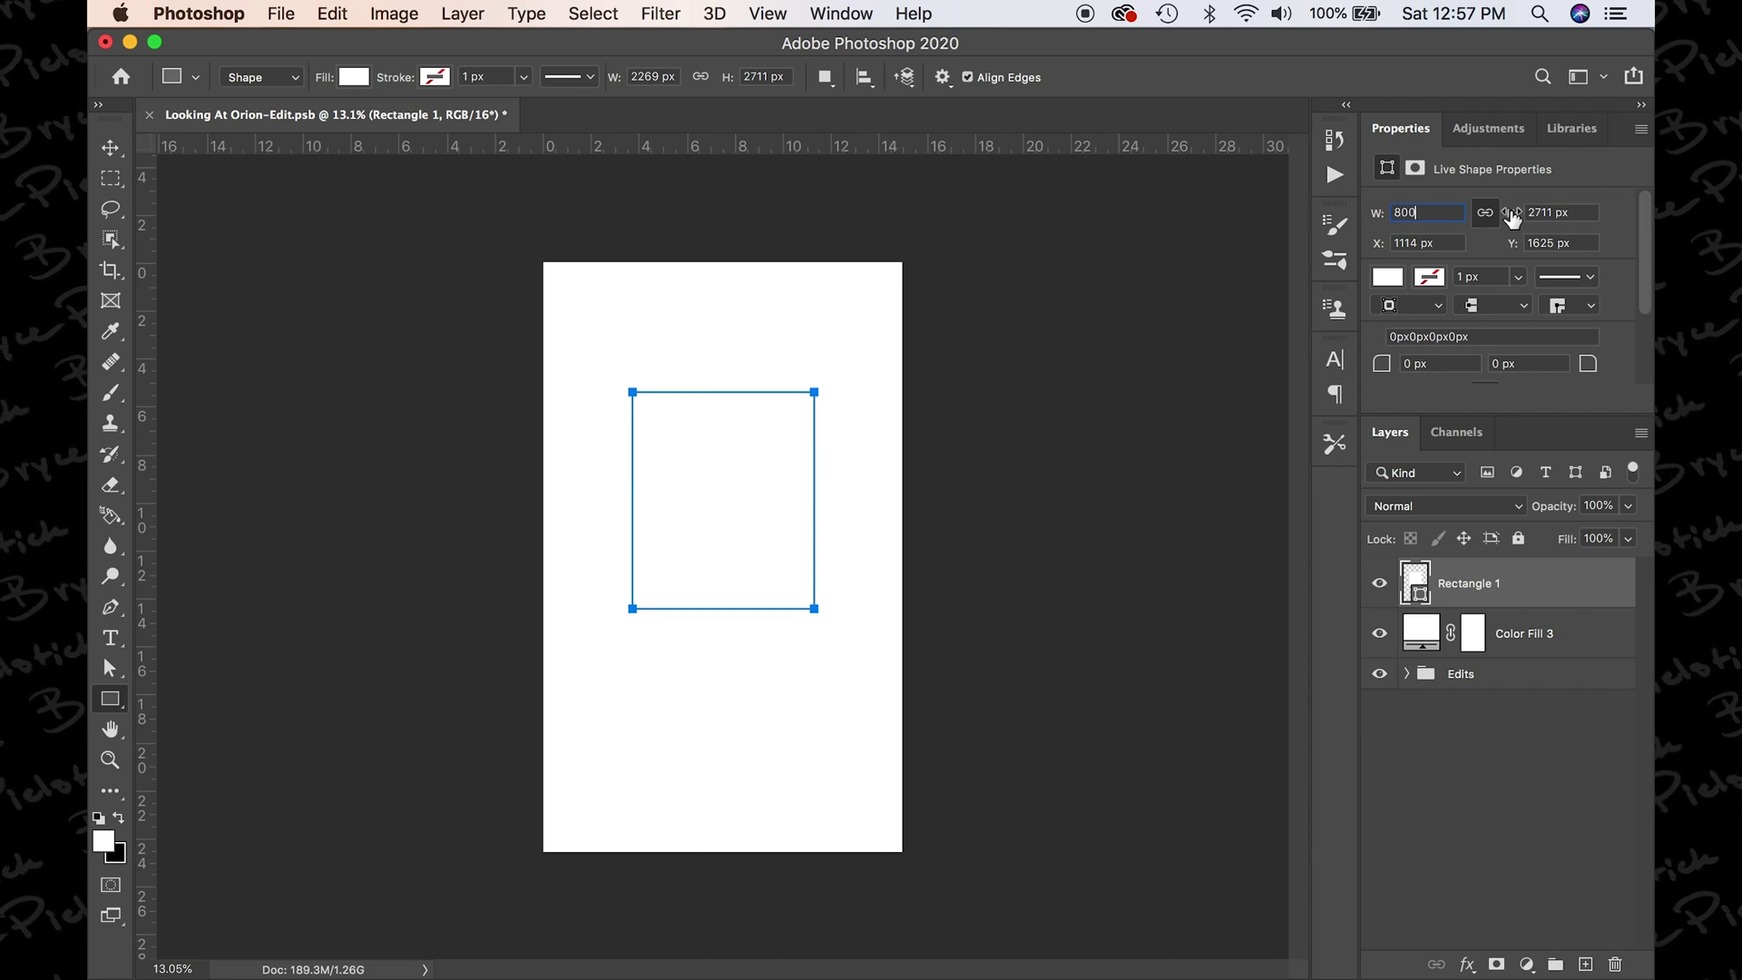
{"action": "key", "text": "Return"}
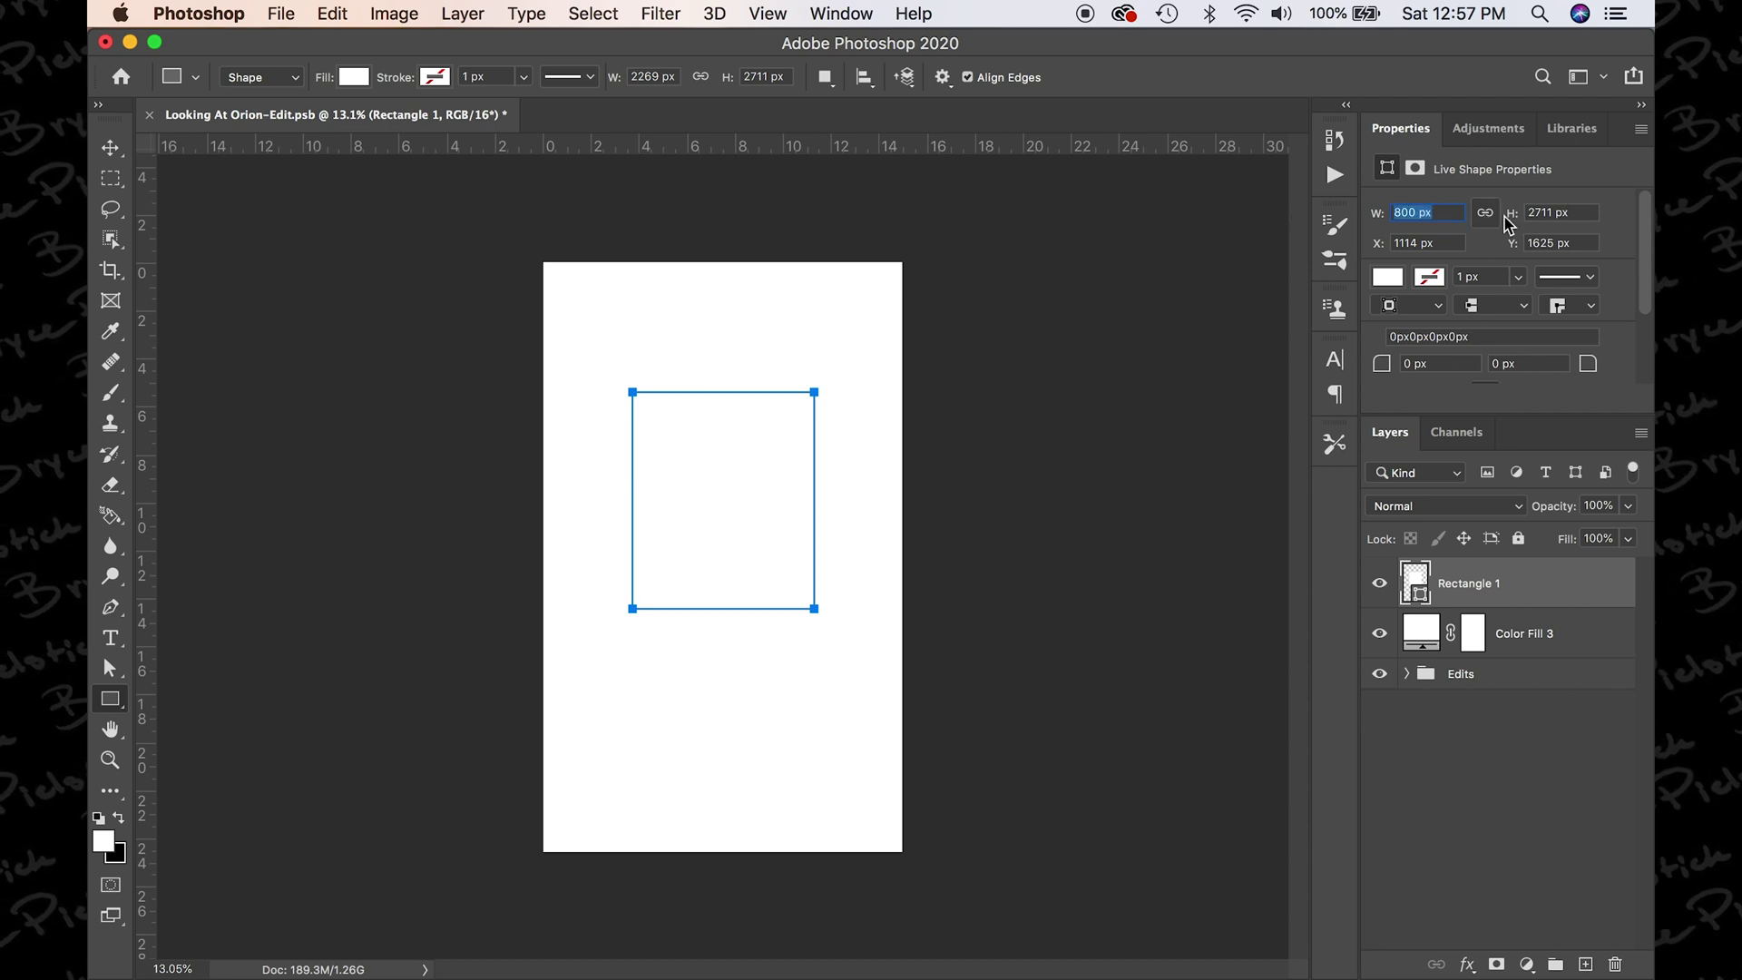
{"action": "left_click", "coordinate": [1588, 214]}
{"action": "type", "text": "1000"}
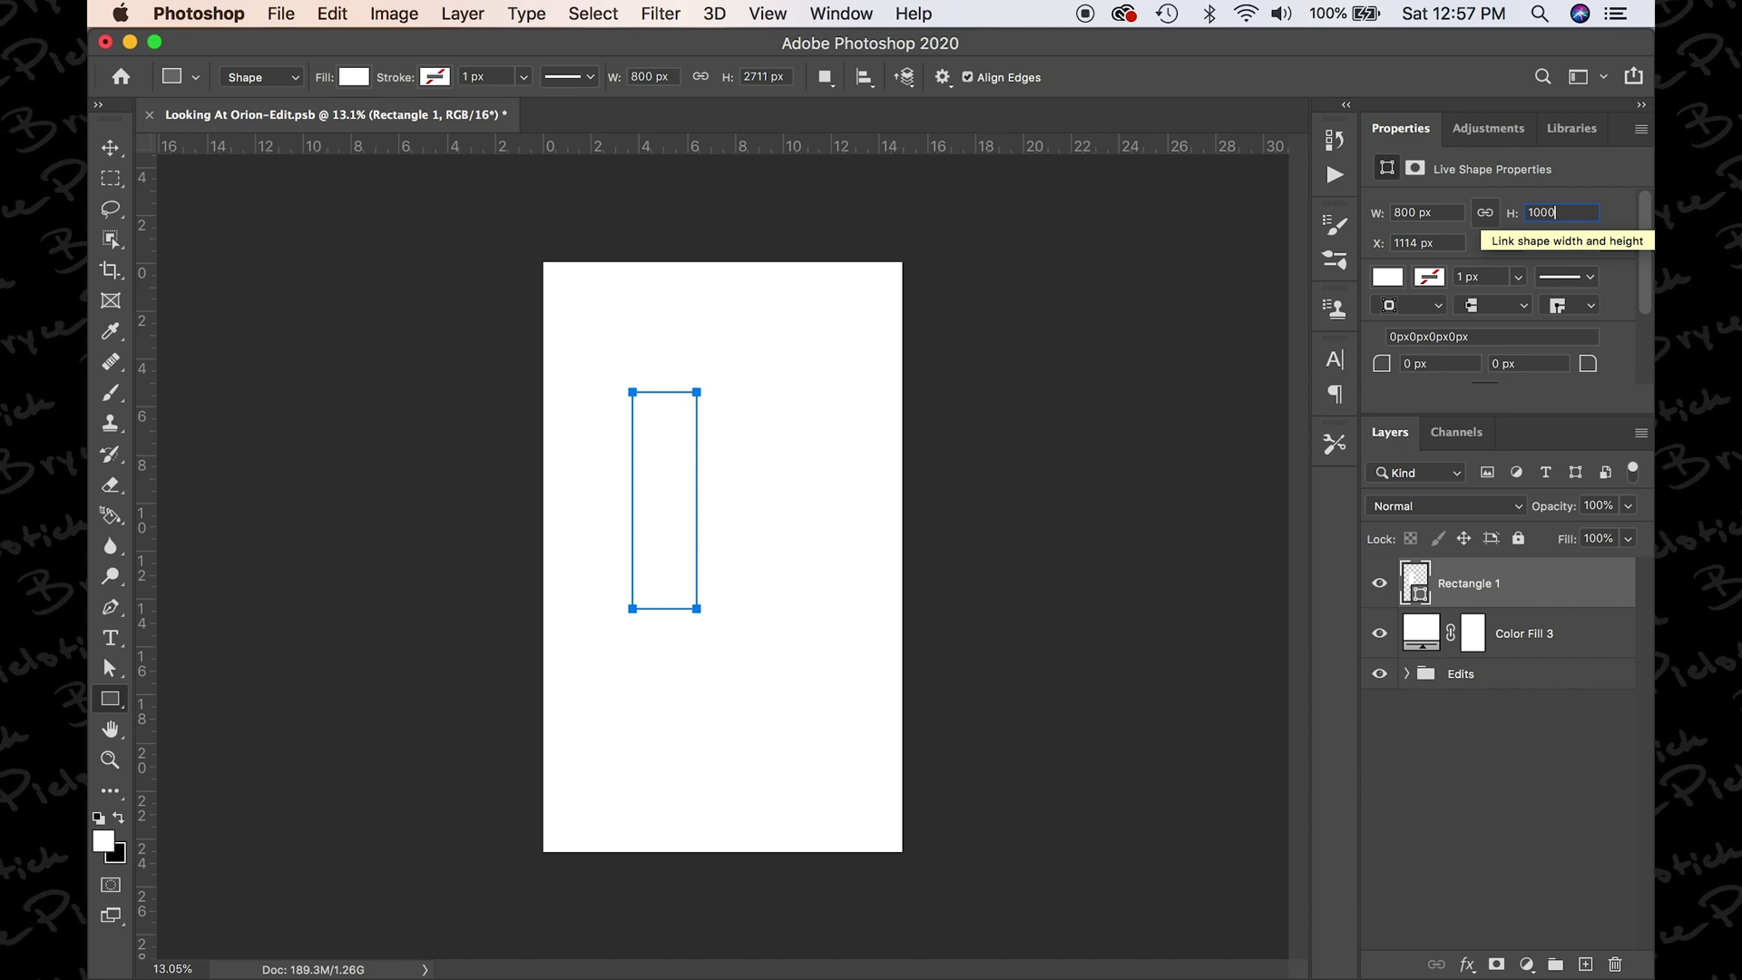
{"action": "key", "text": "Return"}
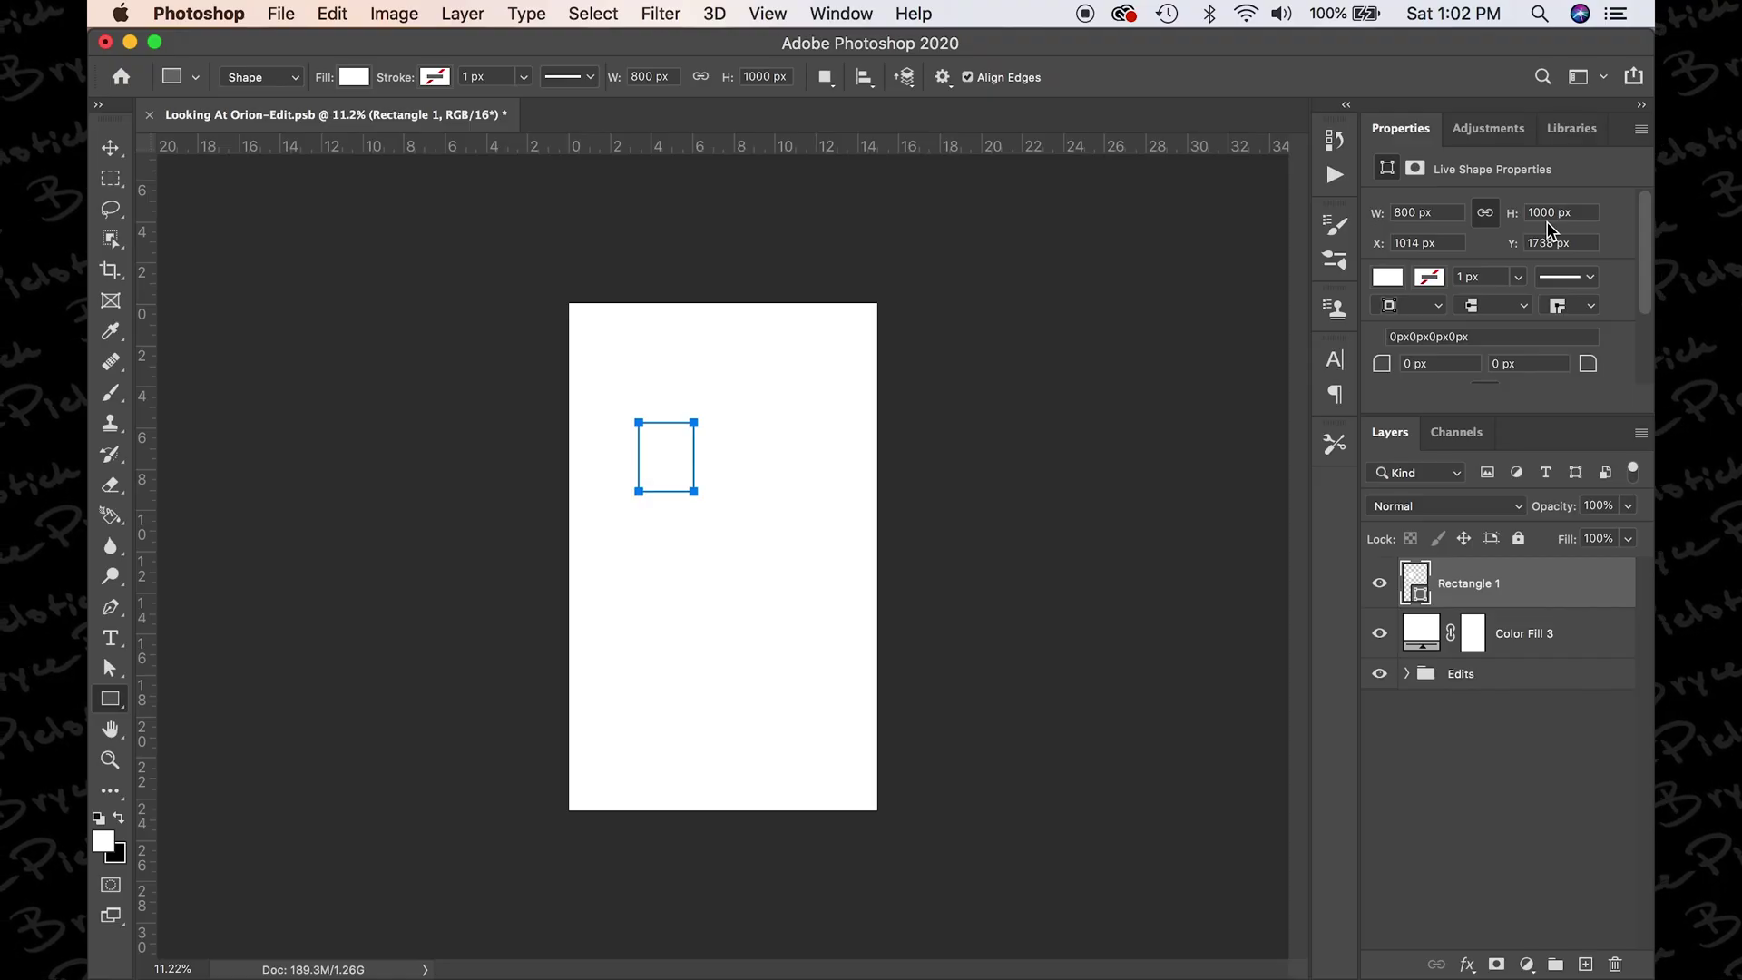
- Scale the rectangle proportionally until both sides meet the canvas edges, at 4484 by 5605 px, and check the edges up close
{"action": "key", "text": "super+t"}
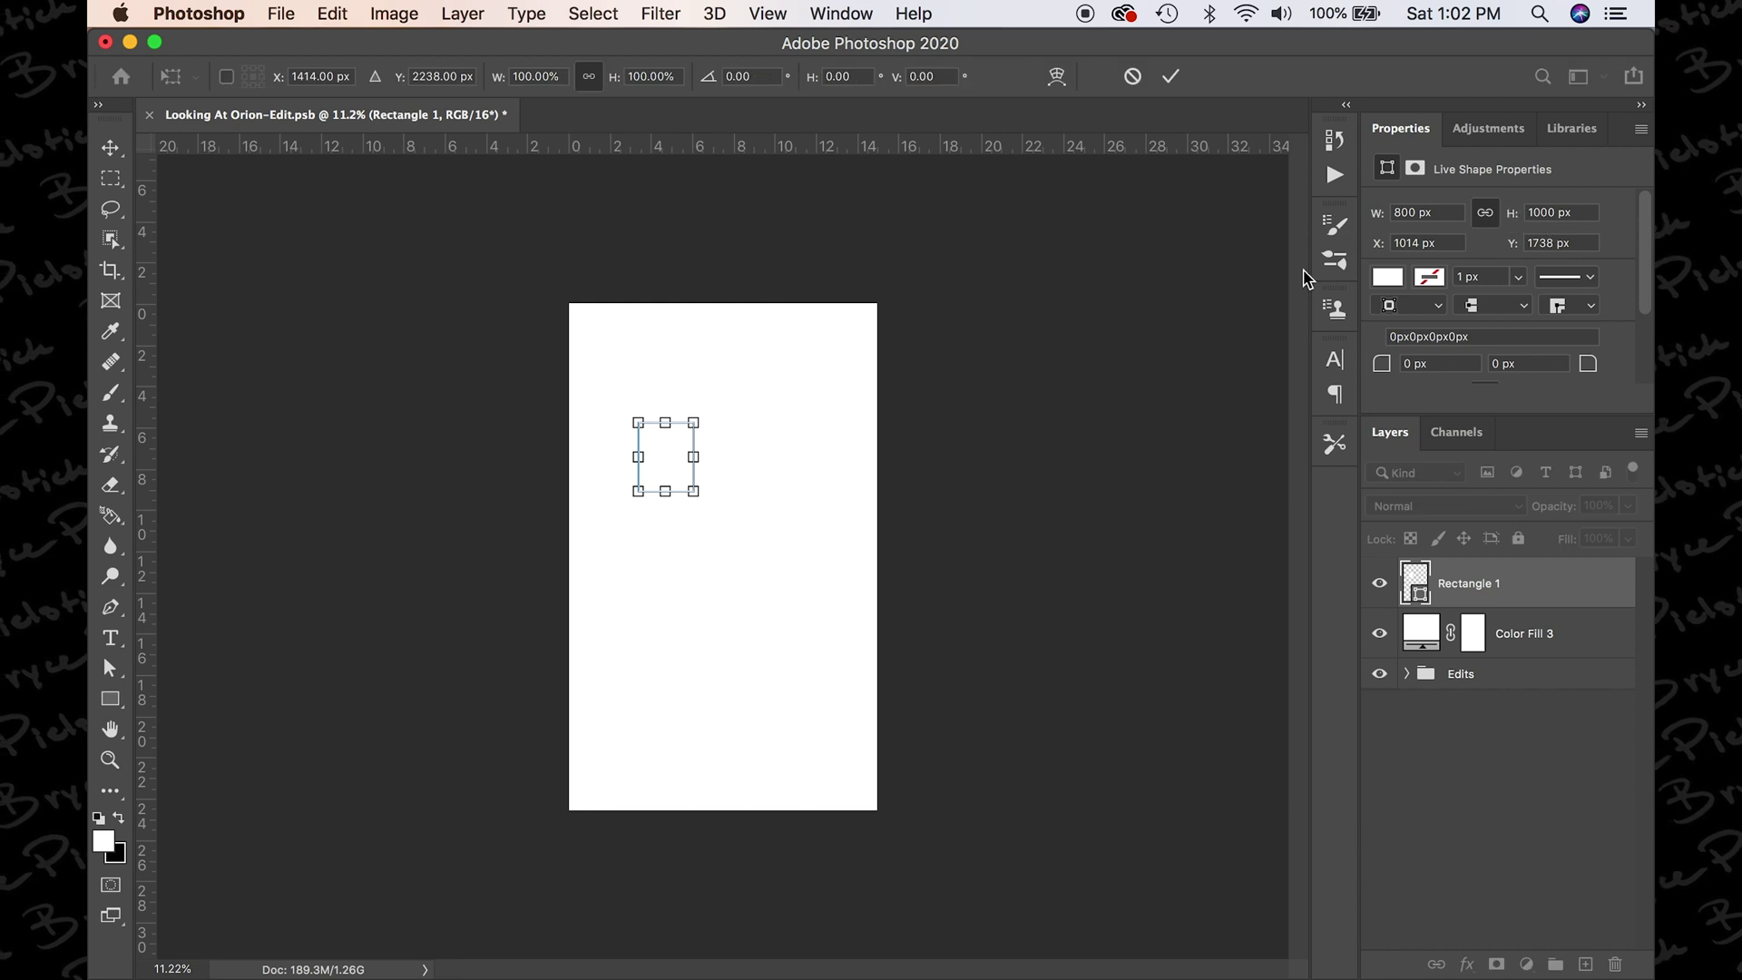
{"action": "left_click_drag", "start_coordinate": [694, 457], "coordinate": [876, 457]}
{"action": "left_click_drag", "start_coordinate": [638, 457], "coordinate": [571, 458]}
{"action": "scroll", "coordinate": [574, 465], "scroll_direction": "up", "scroll_amount": 10}
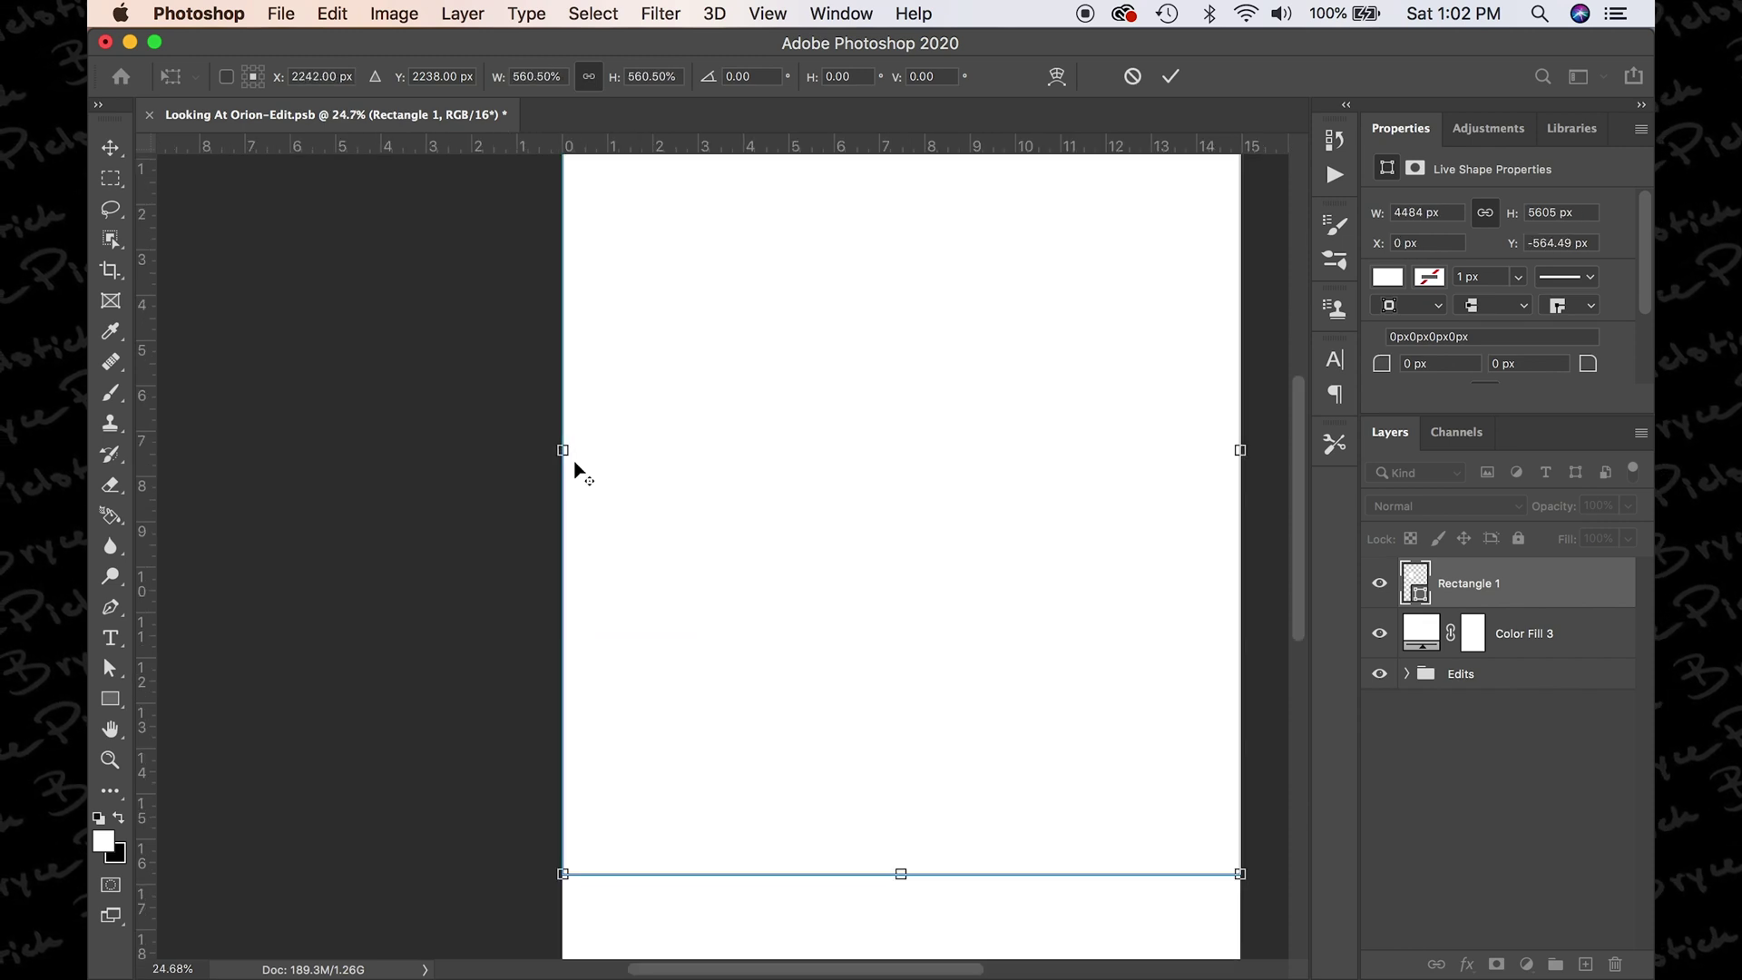
{"action": "scroll", "coordinate": [363, 505], "scroll_direction": "right", "scroll_amount": 1}
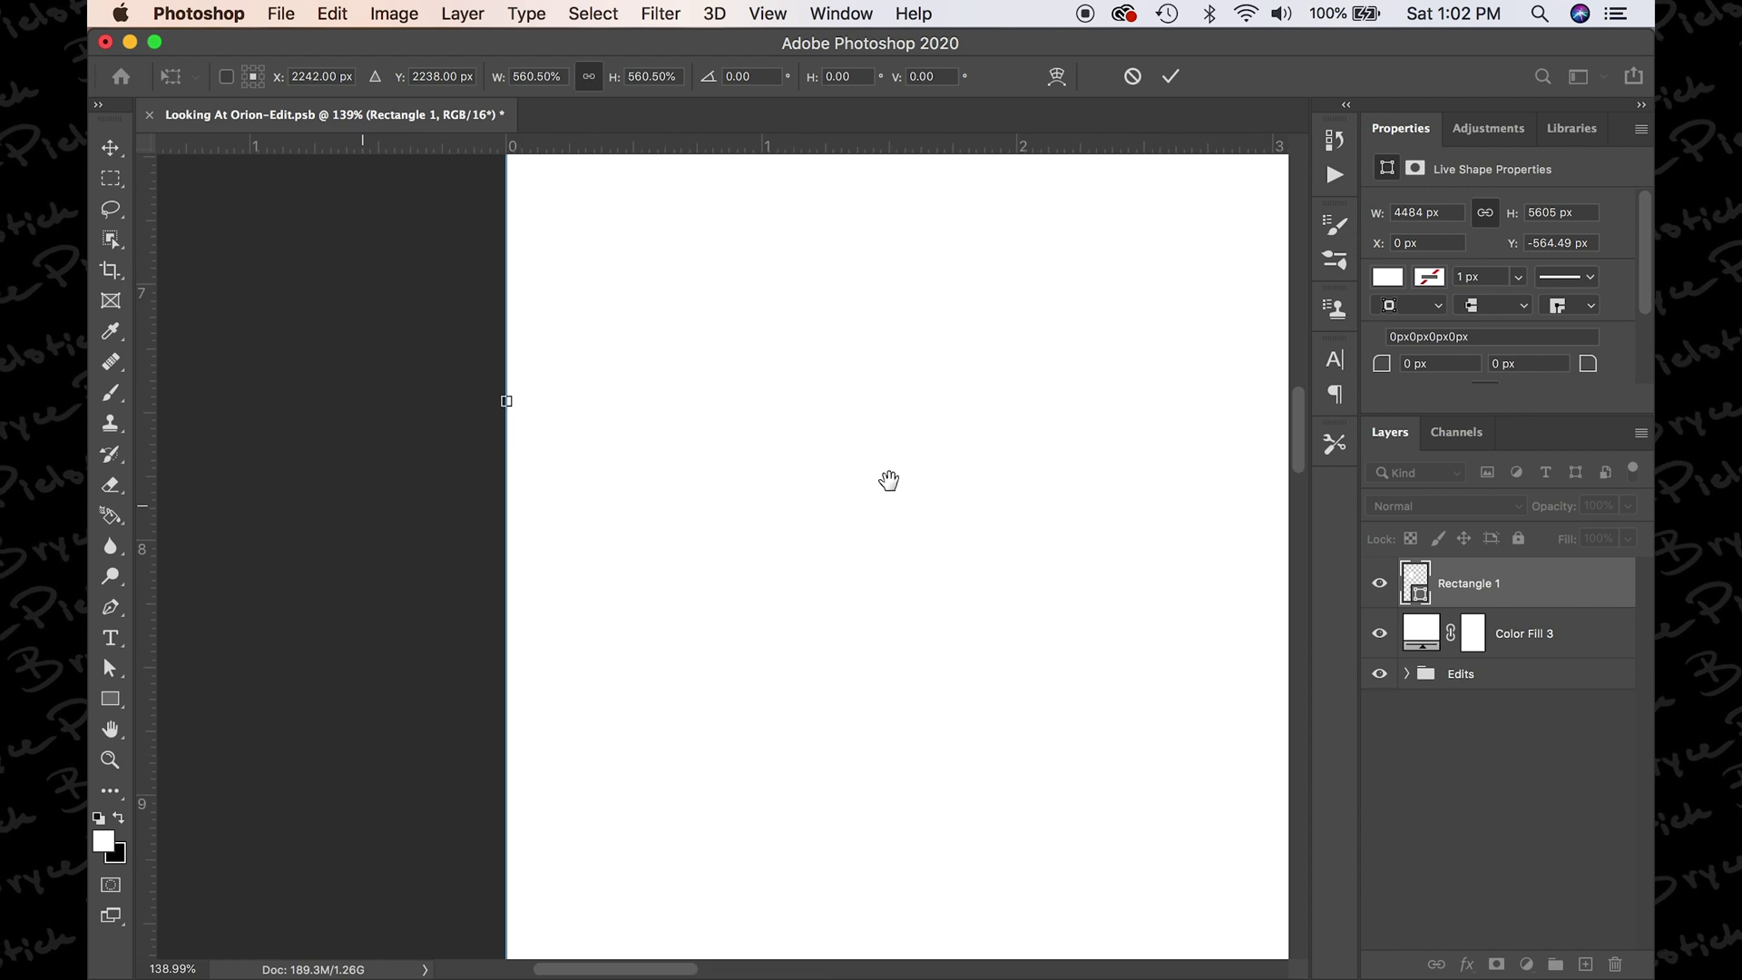
{"action": "left_click_drag", "start_coordinate": [674, 969], "coordinate": [1211, 973]}
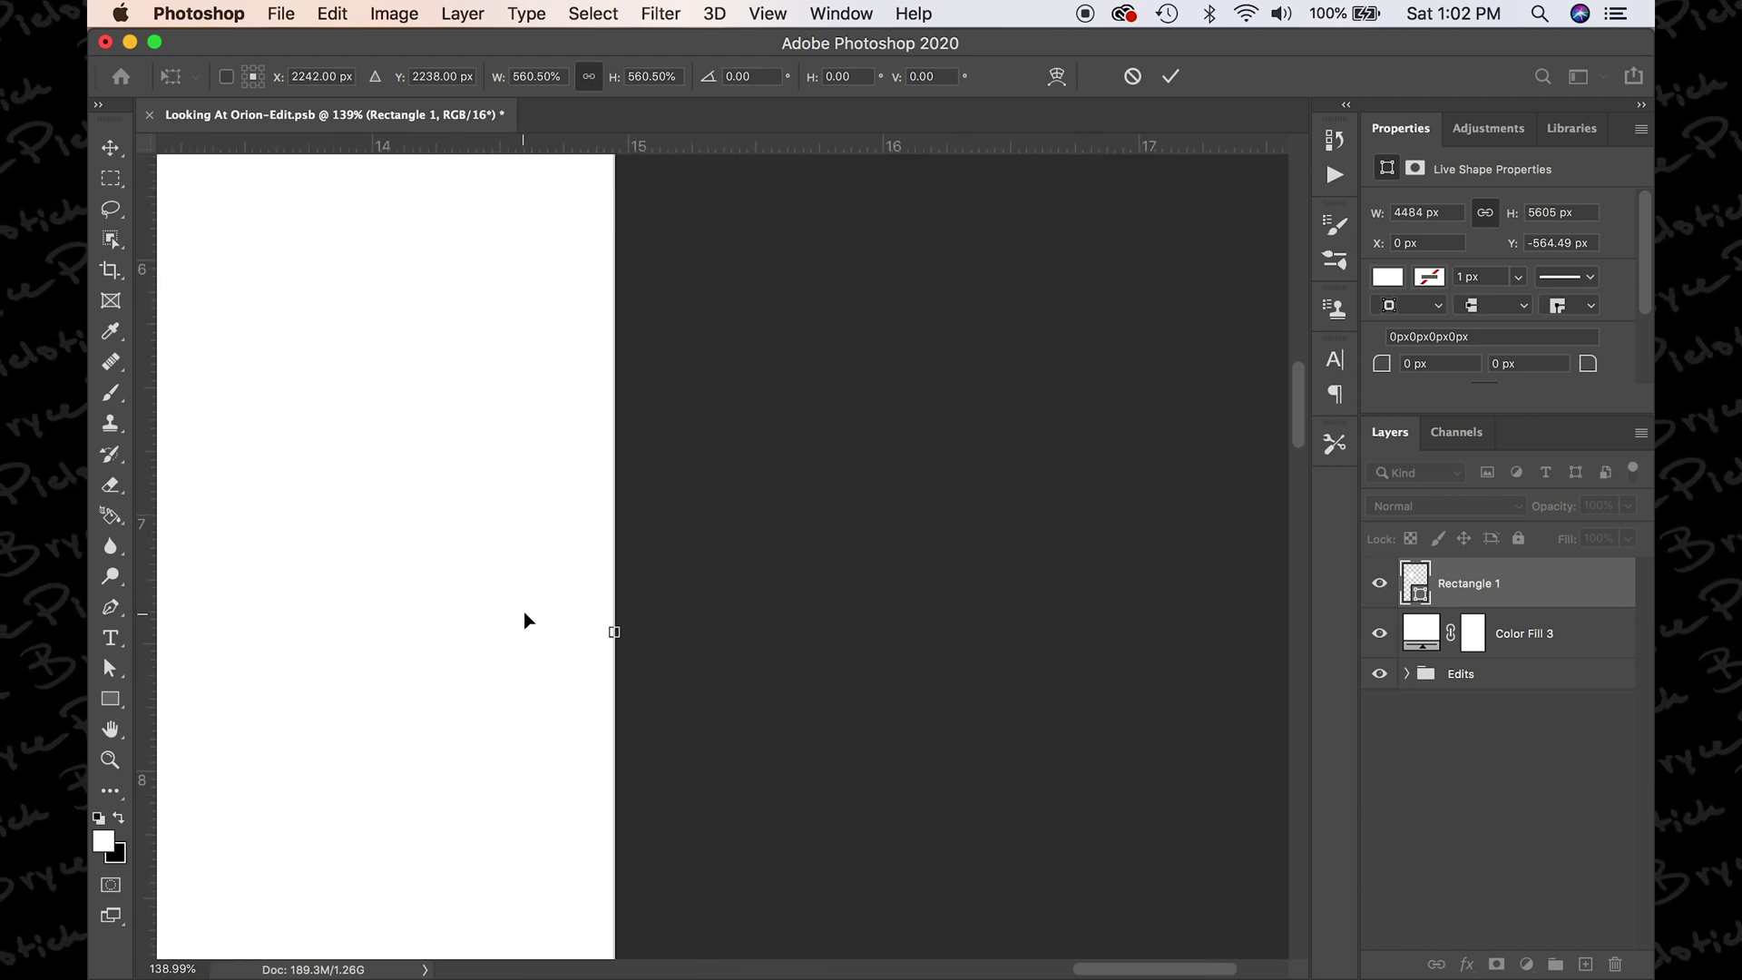
{"action": "key", "text": "Return"}
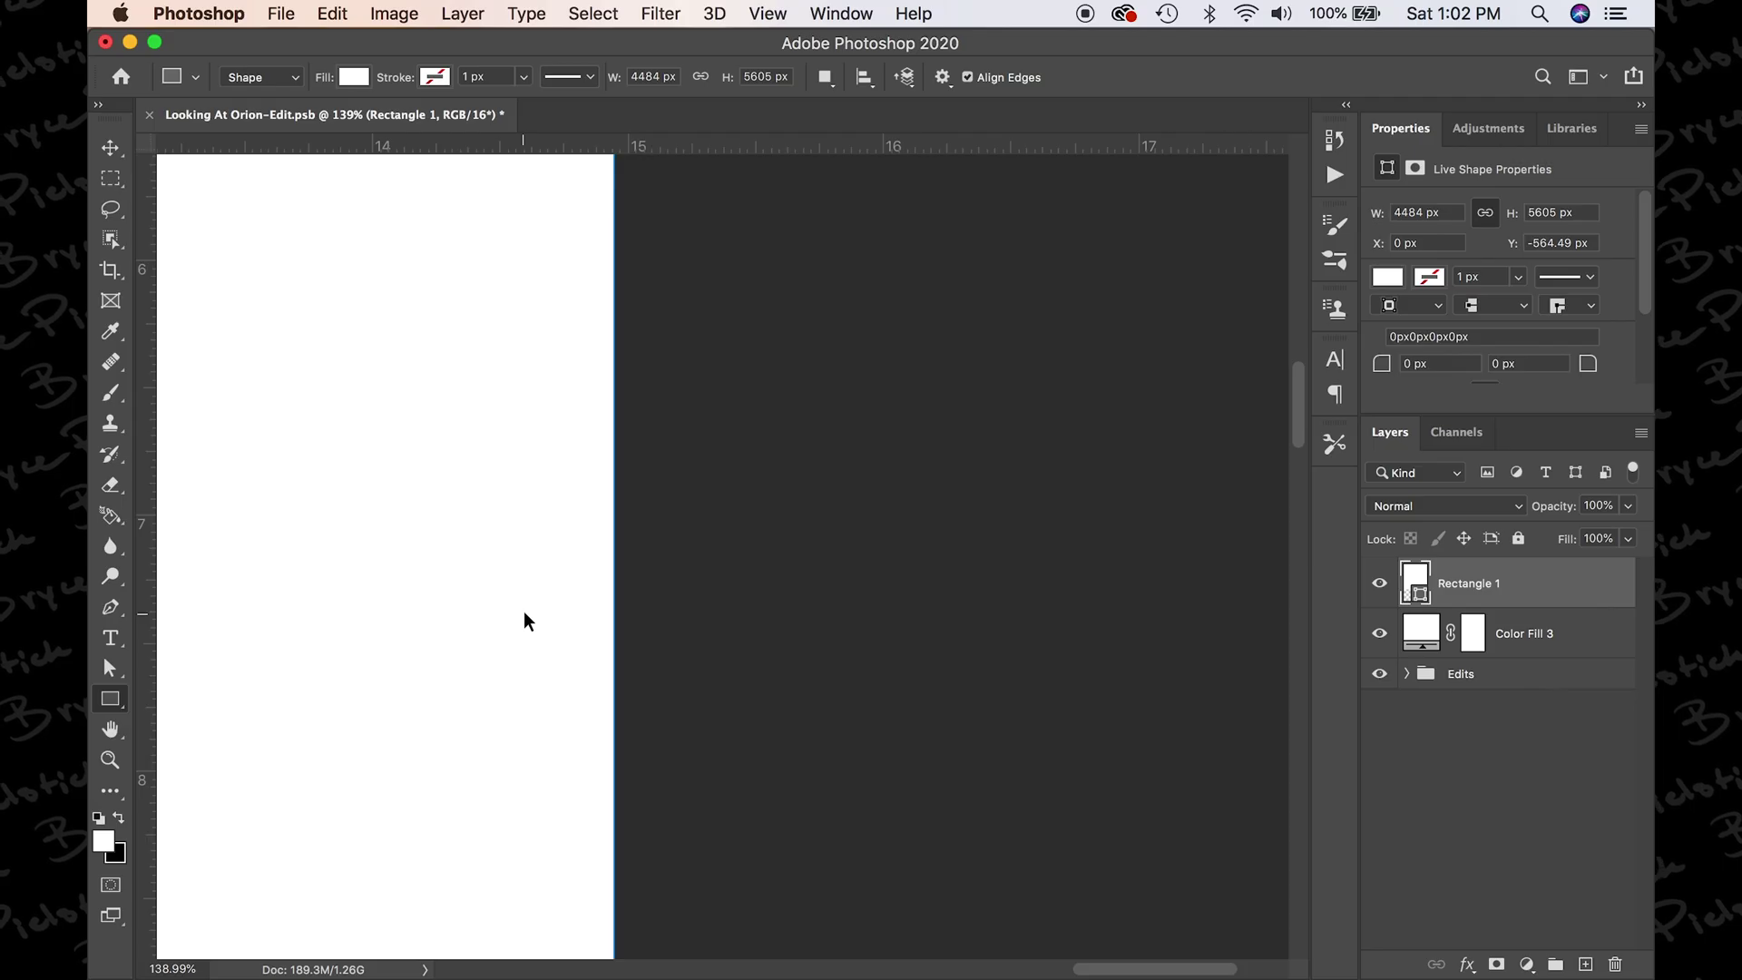
{"action": "key", "text": "super+0"}
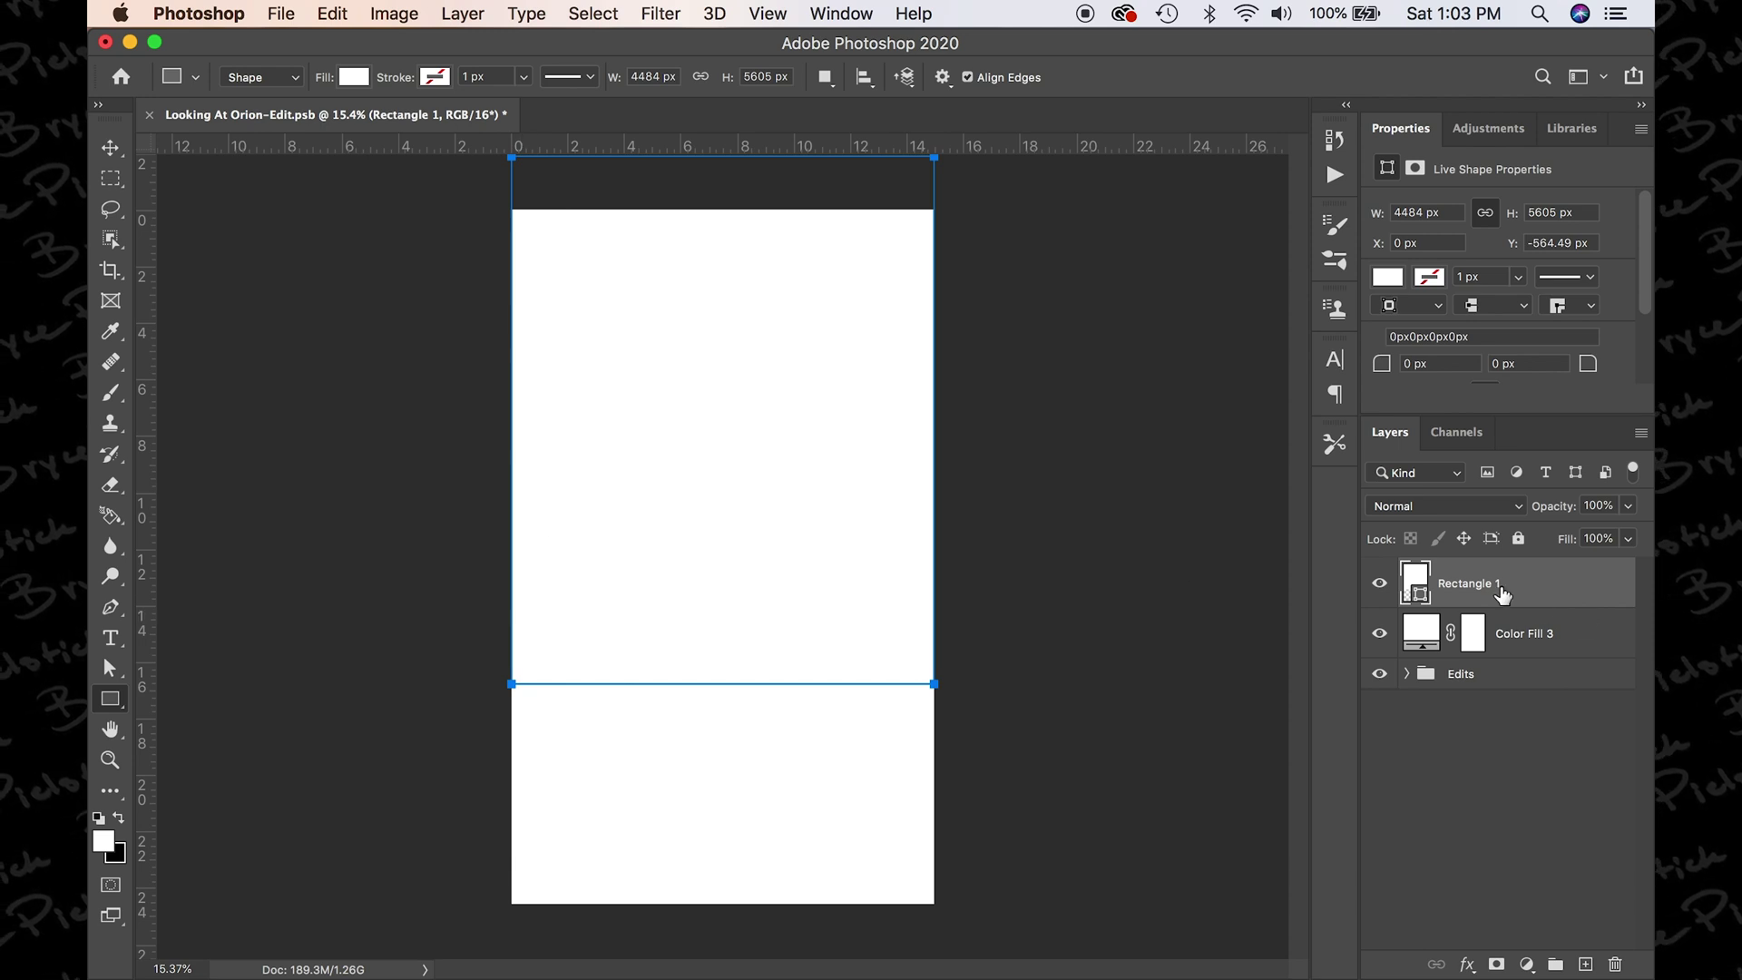
- Change the rectangle's fill color to a neutral mid gray
{"action": "double_click", "coordinate": [1415, 583]}
{"action": "left_click", "coordinate": [1015, 338]}
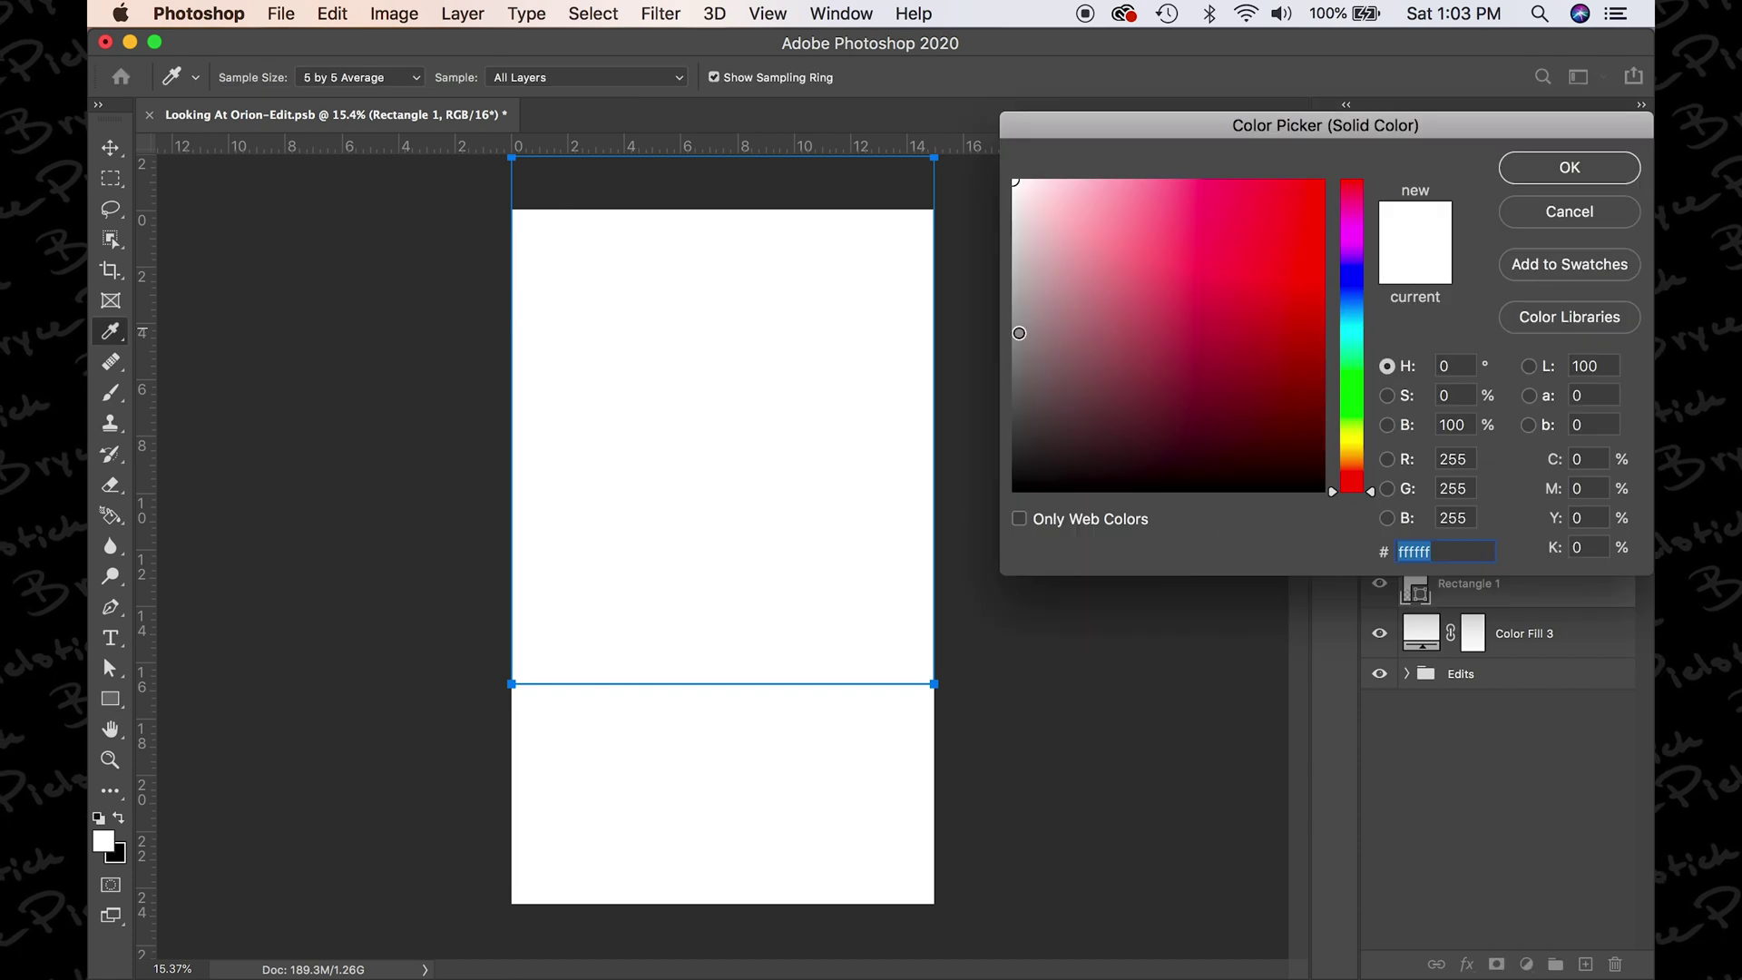
{"action": "left_click", "coordinate": [1569, 168]}
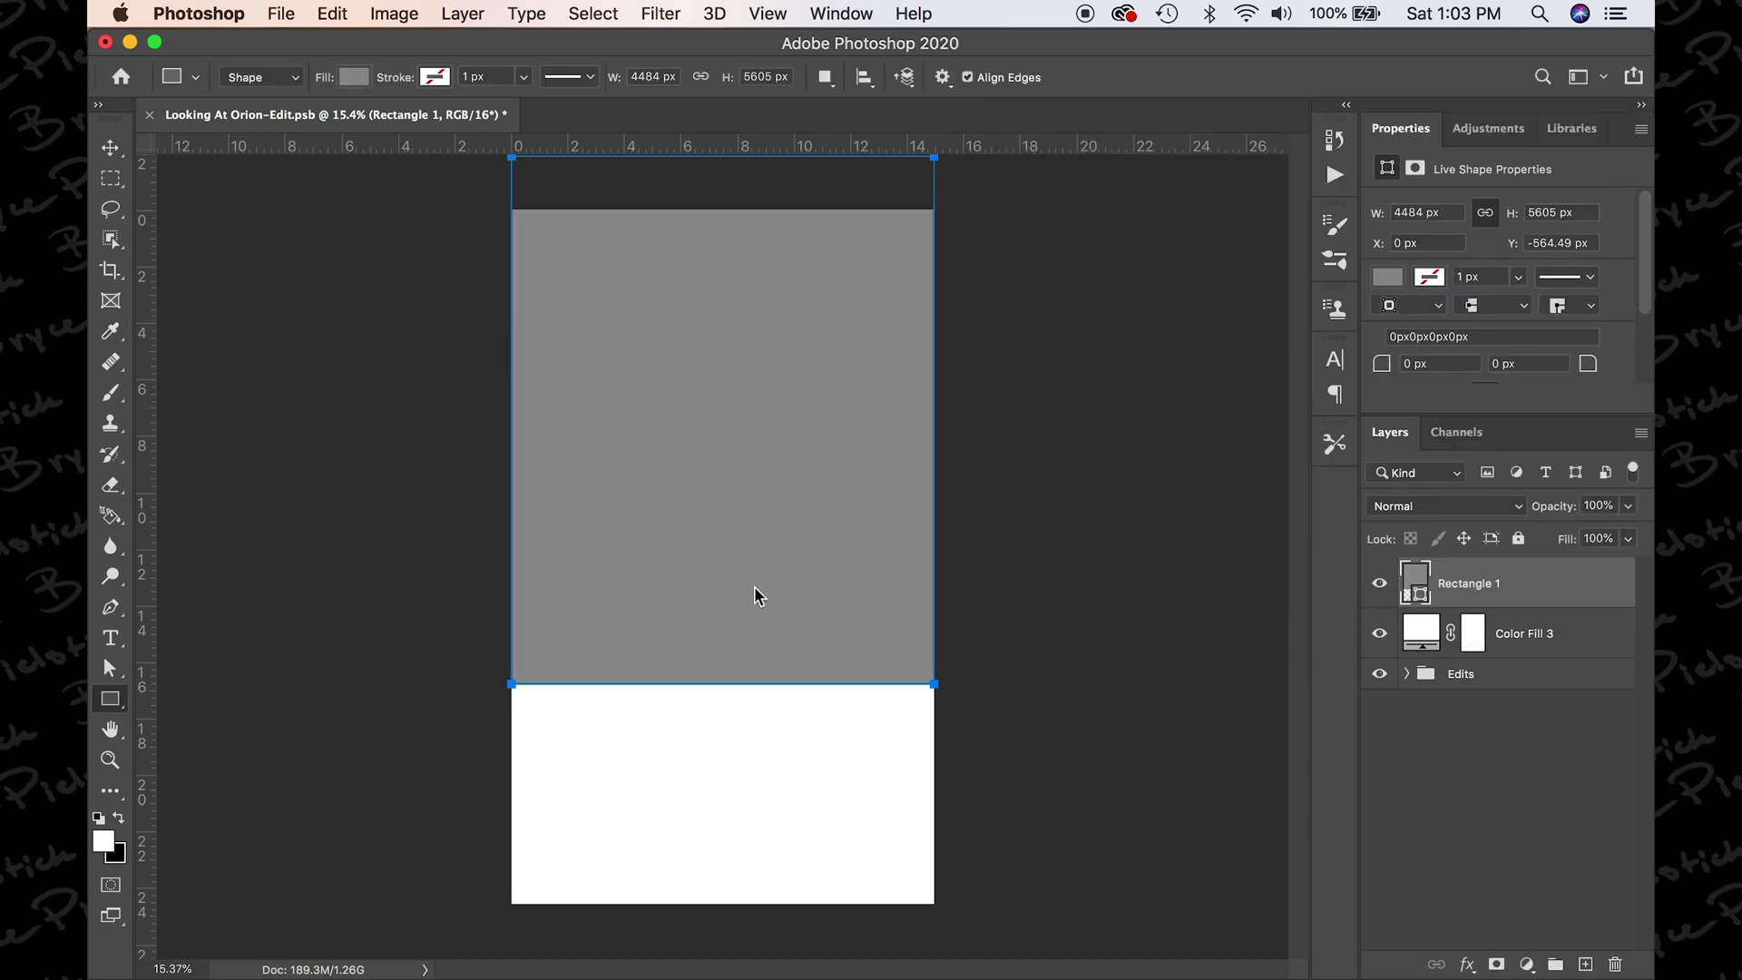
- Center the gray rectangle vertically on the entire canvas
{"action": "key", "text": "super+a"}
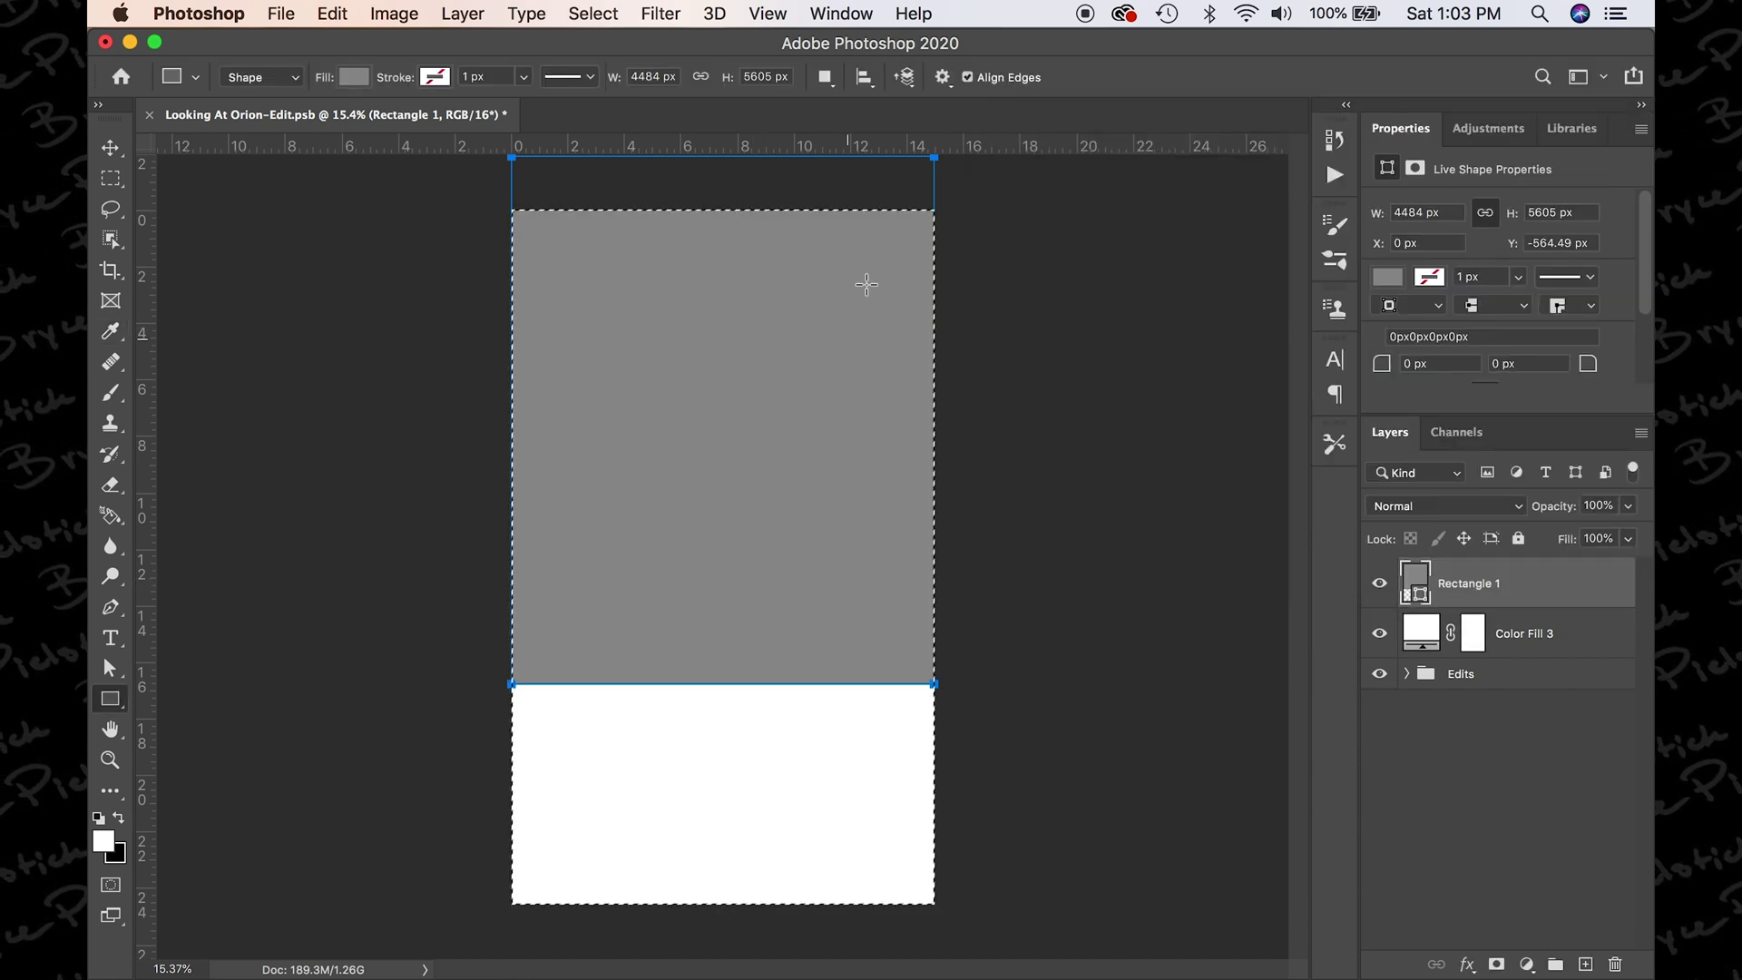
{"action": "left_click", "coordinate": [116, 150]}
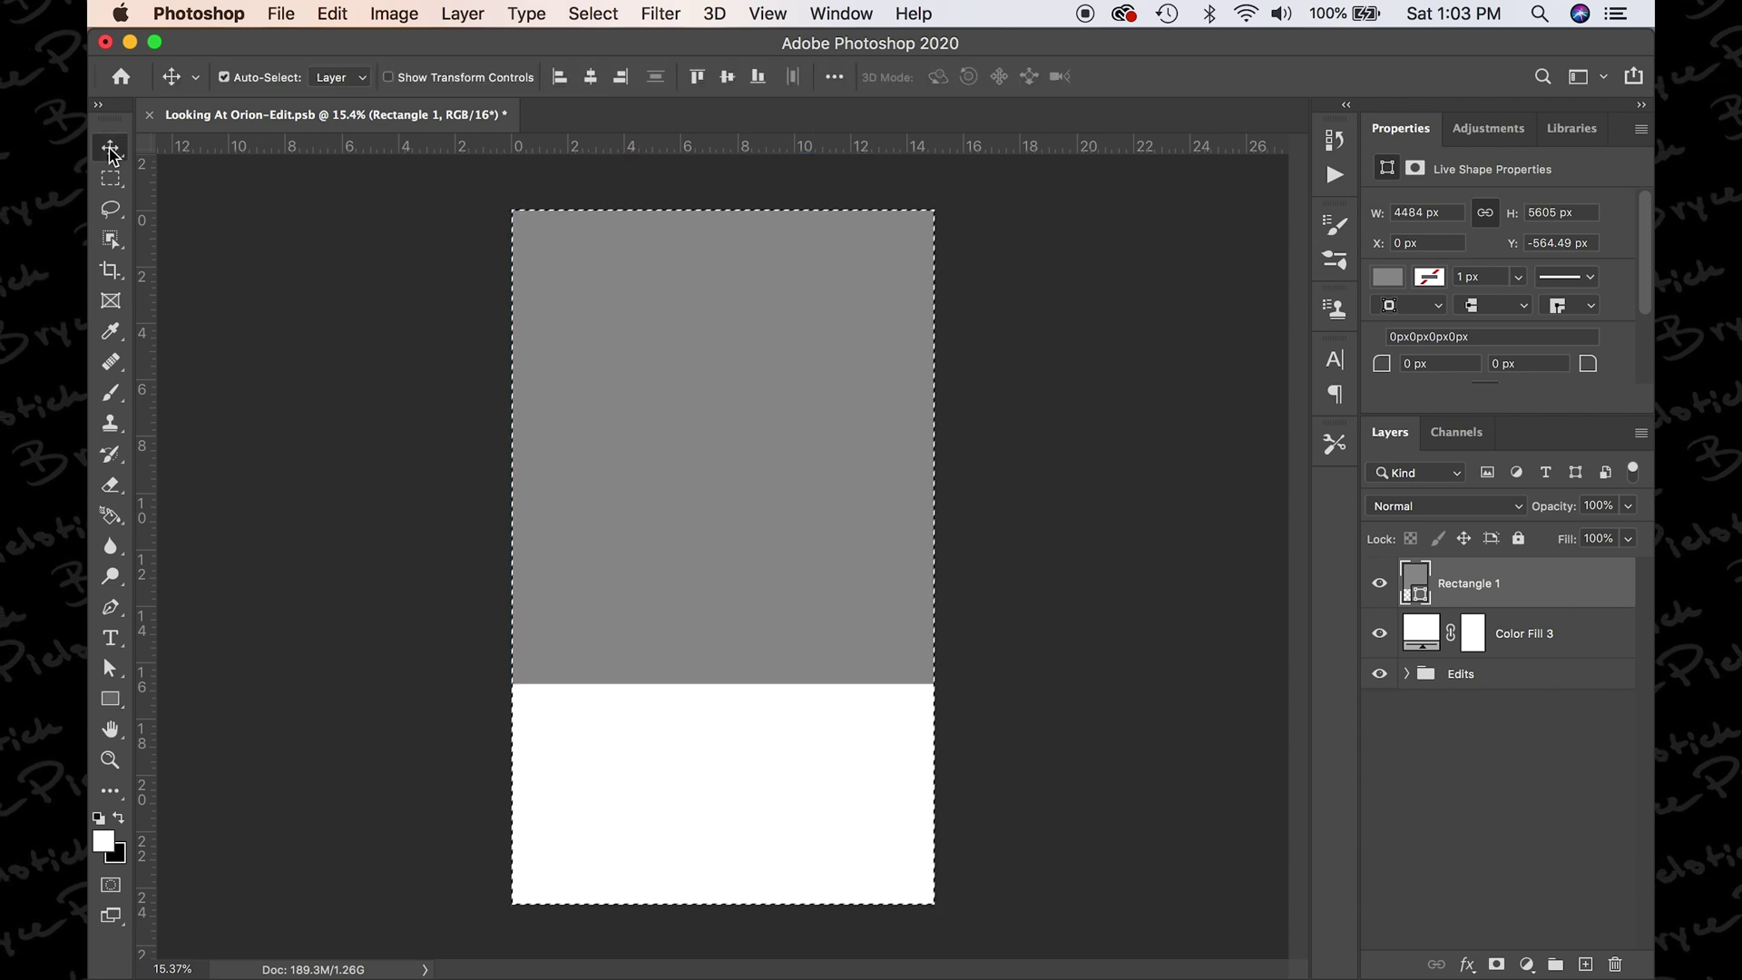
{"action": "left_click", "coordinate": [730, 82]}
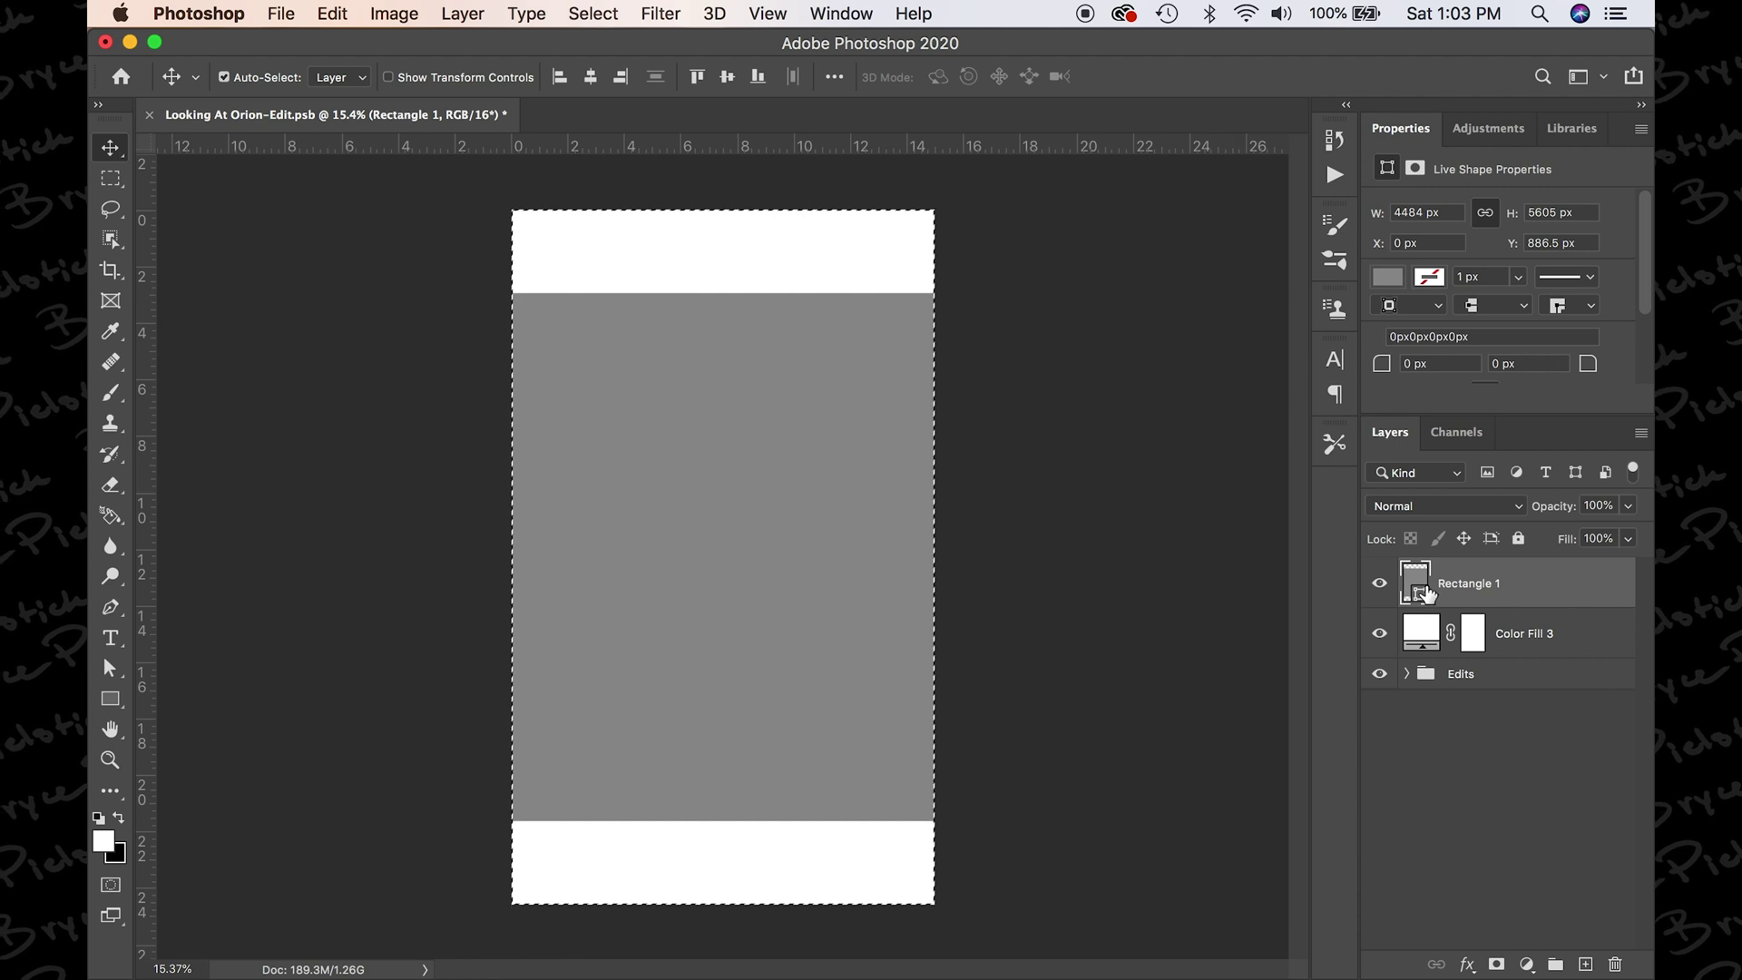
- Load the rectangle's outline as a selection, fill that area of the Color Fill 3 mask with black, and deselect
{"action": "key", "text": "super"}
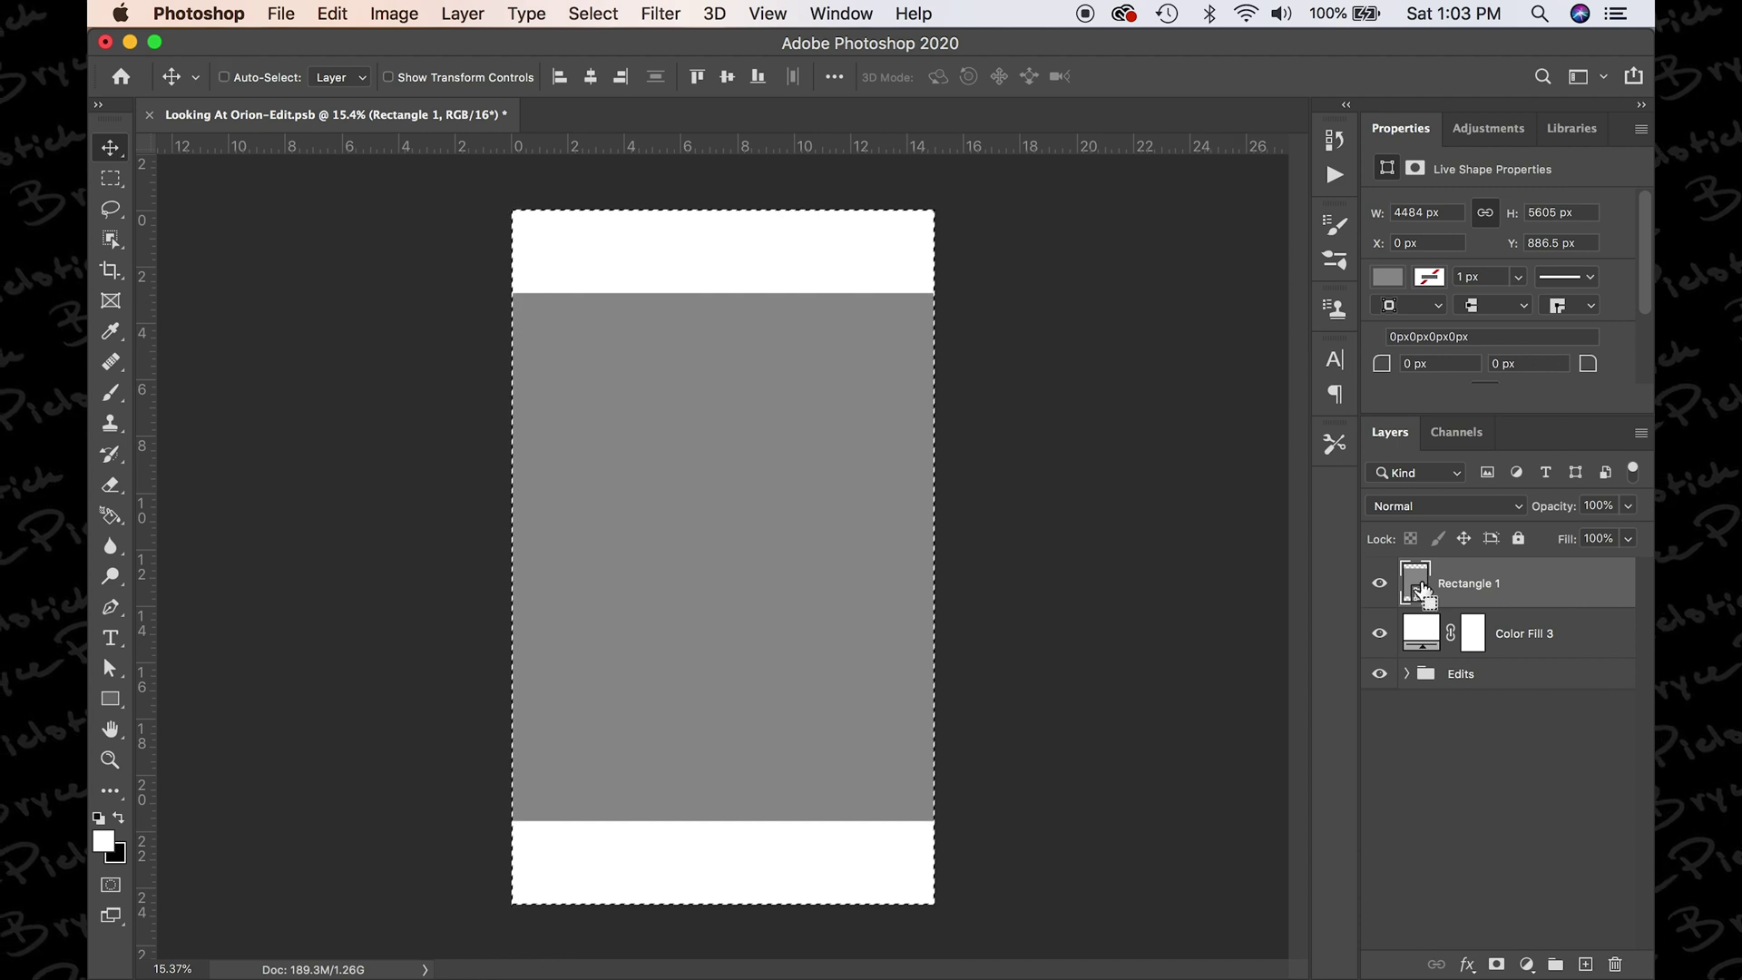
{"action": "left_click", "coordinate": [1419, 588], "text": "super"}
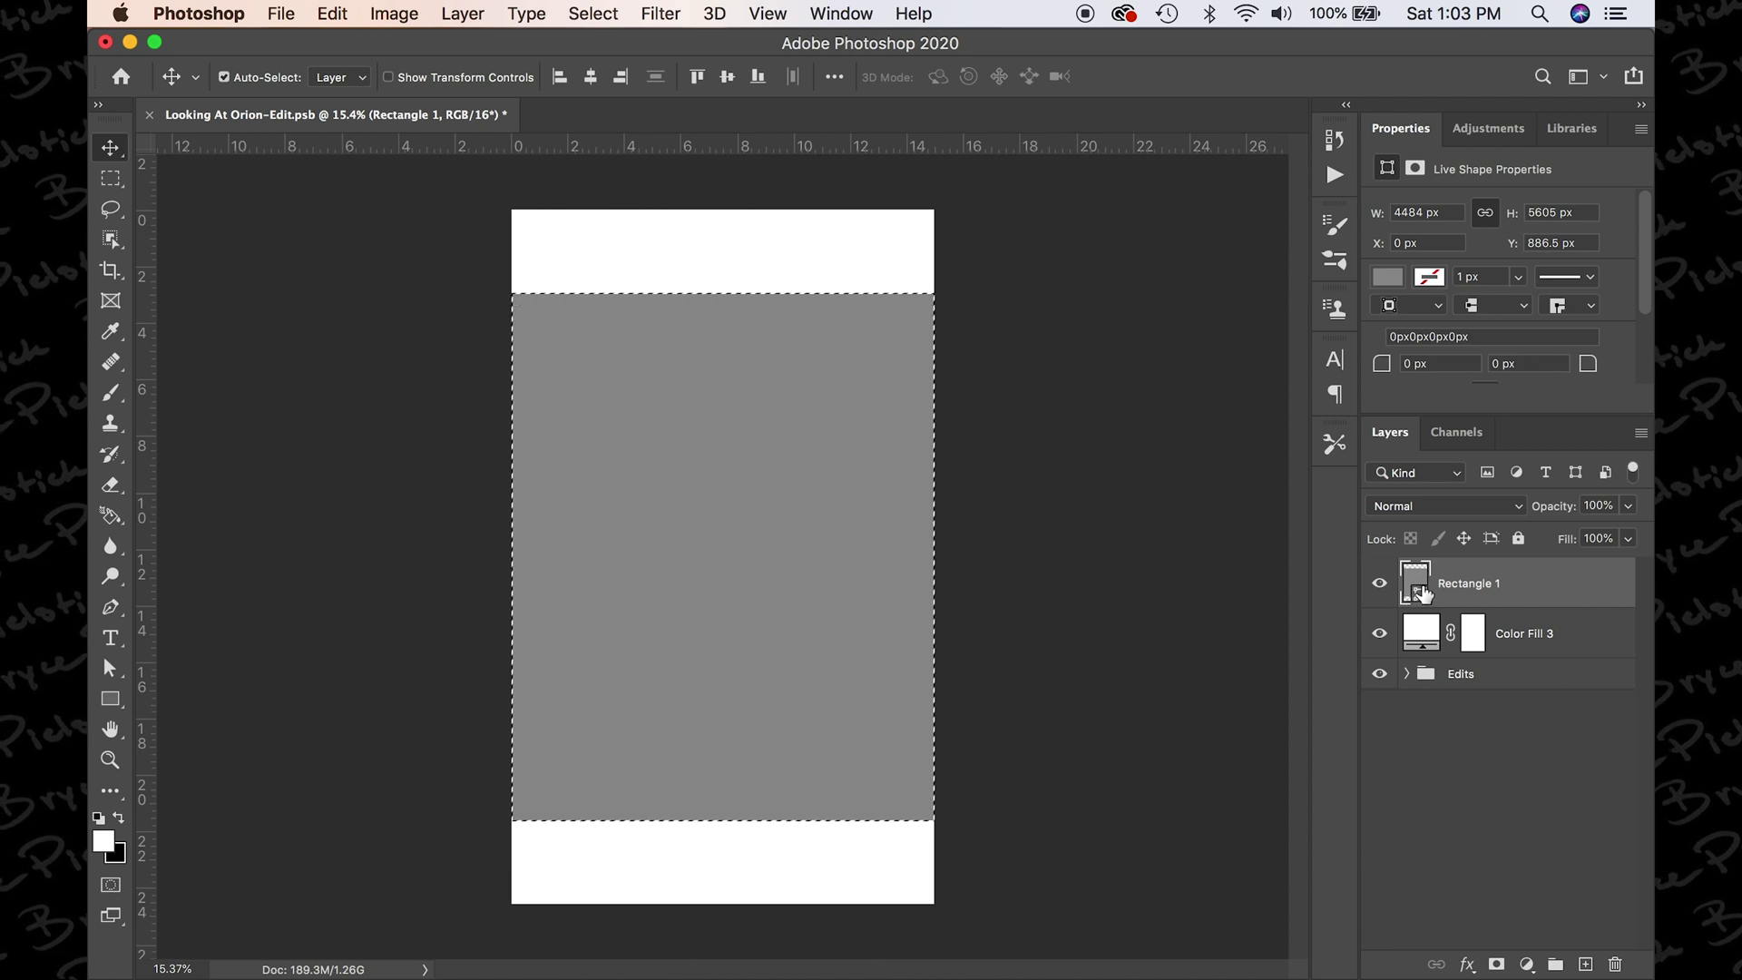
{"action": "left_click", "coordinate": [1471, 635]}
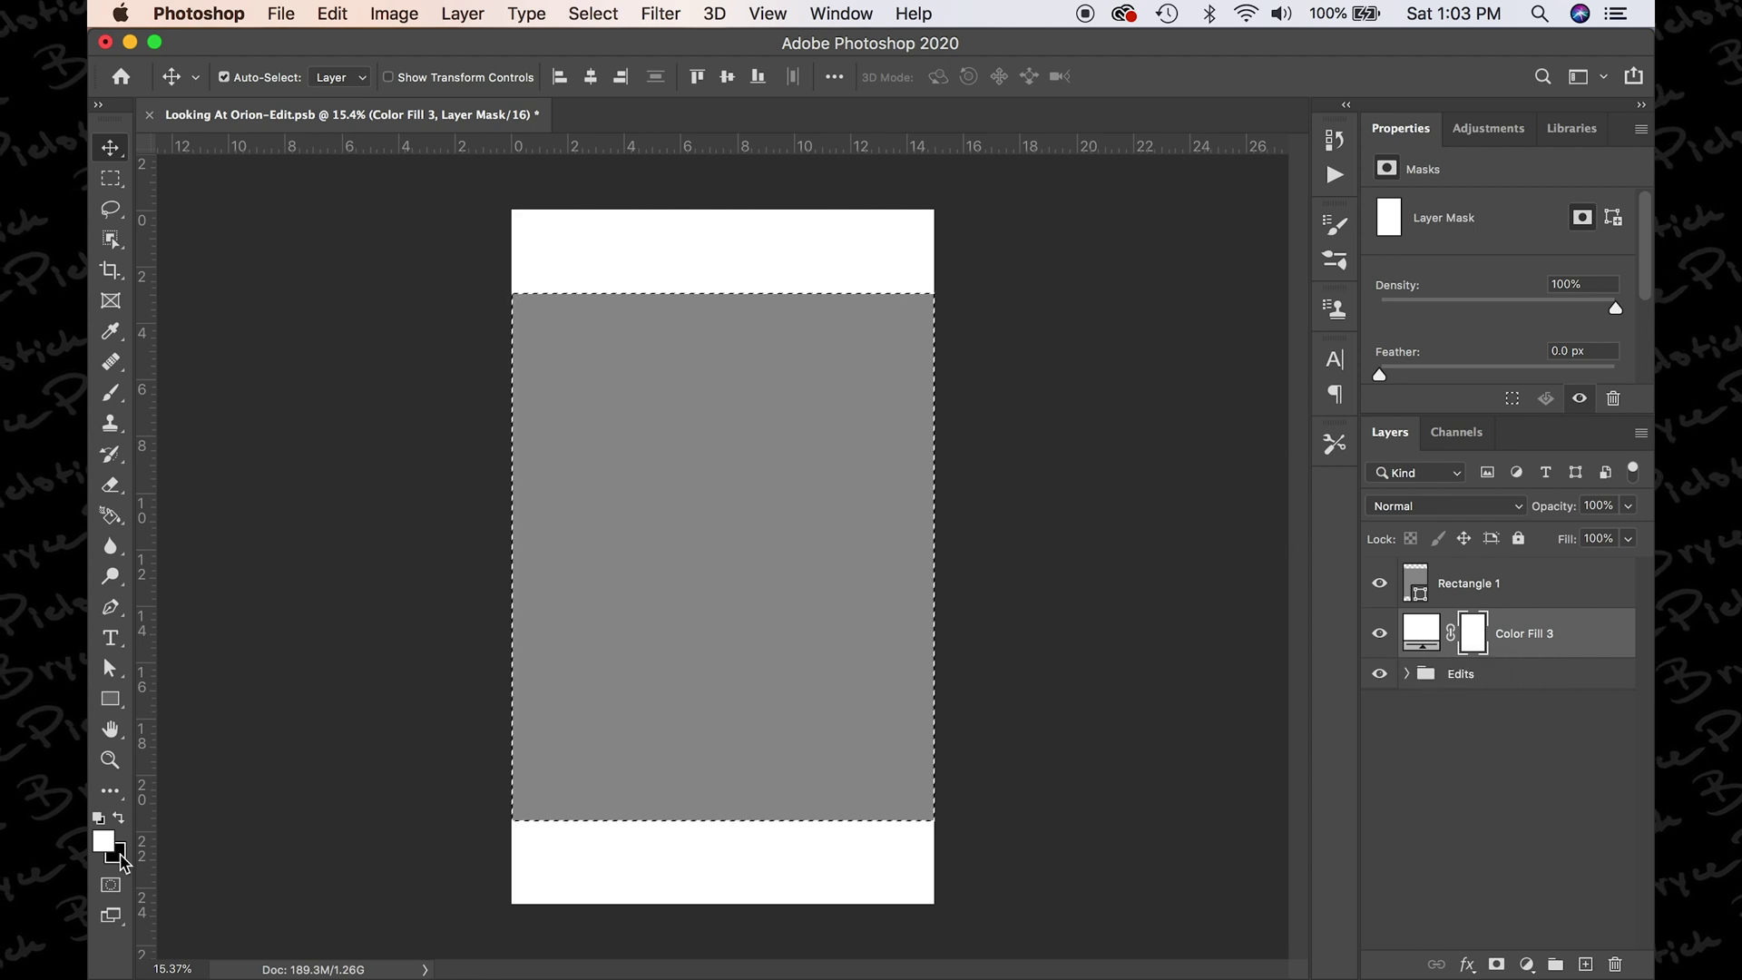
{"action": "key", "text": "super+BackSpace"}
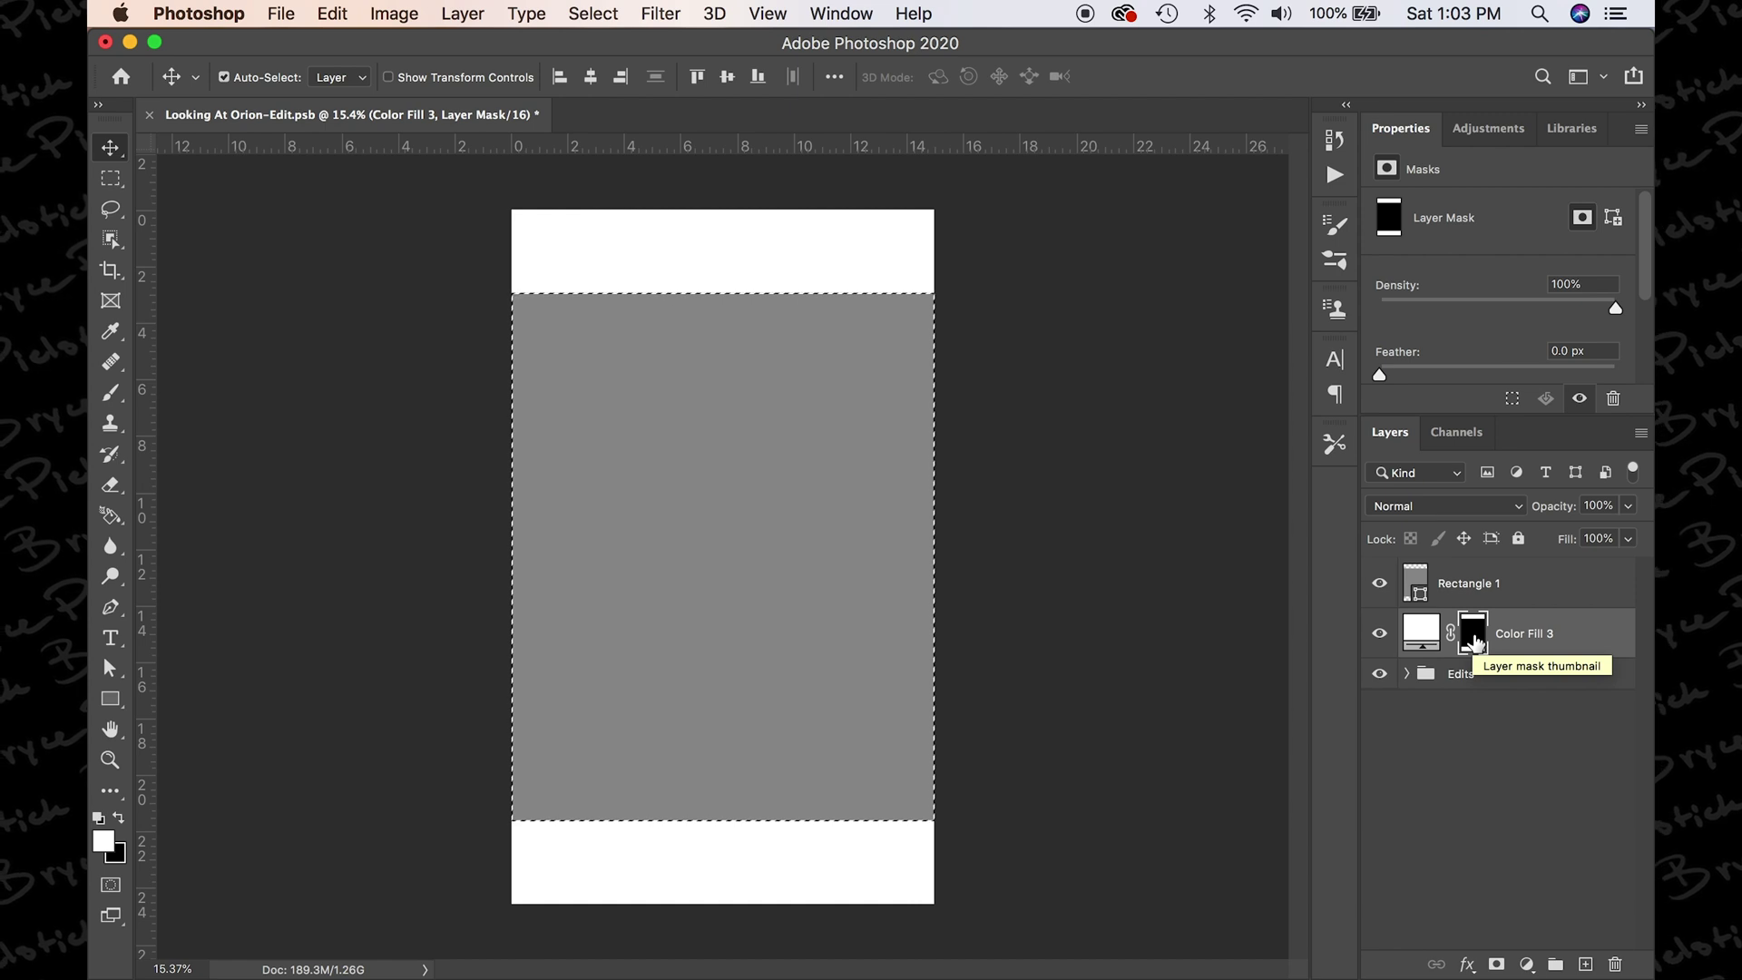
{"action": "key", "text": "super+d"}
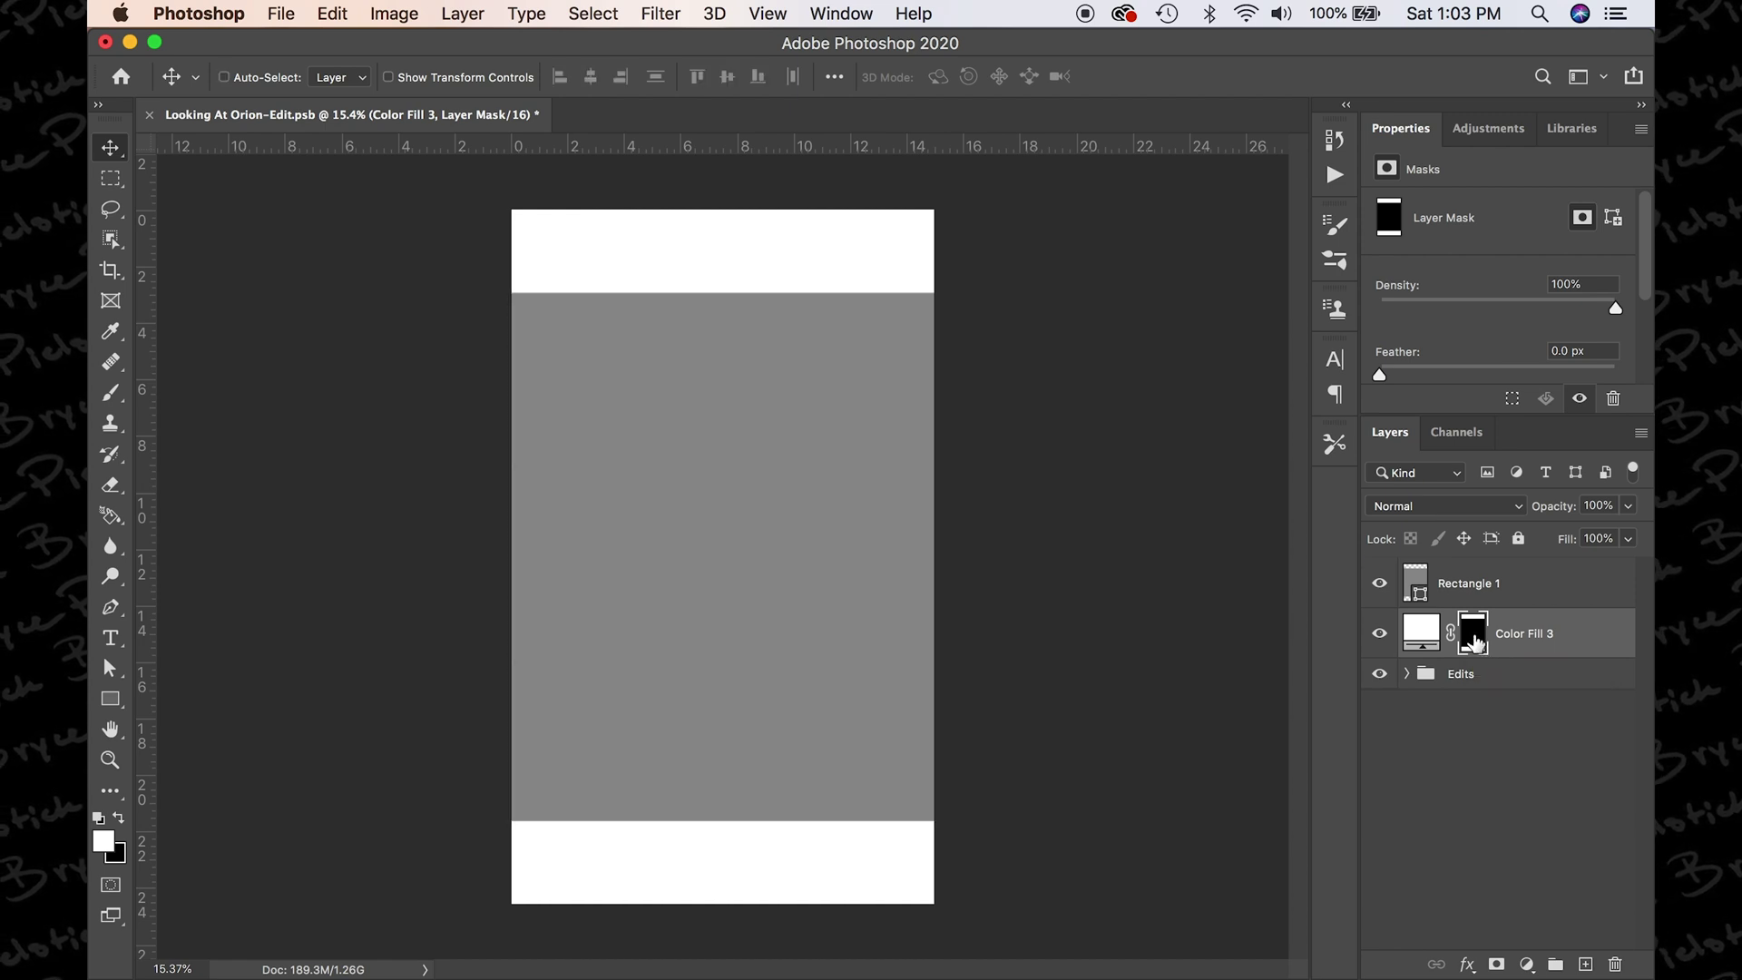
- Delete the Rectangle 1 layer and view the photo within the masked white borders
{"action": "left_click", "coordinate": [1503, 592]}
{"action": "key", "text": "BackSpace"}
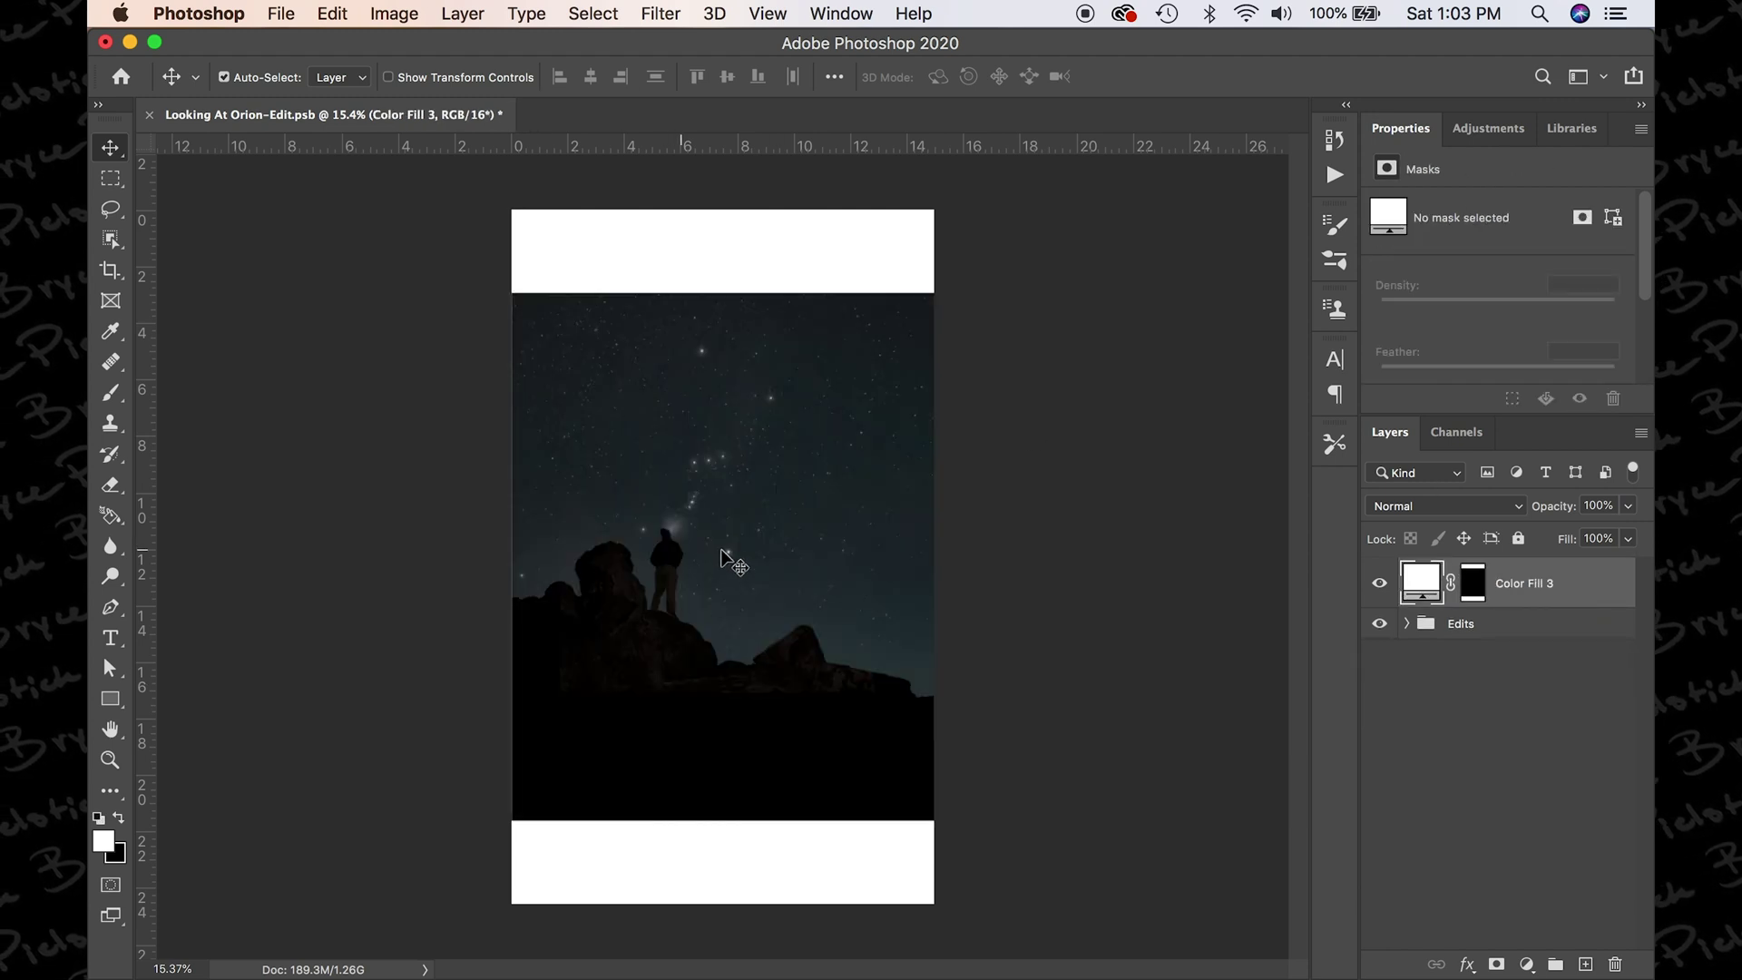
{"action": "scroll", "coordinate": [724, 556], "scroll_direction": "down", "scroll_amount": 3}
{"action": "scroll", "coordinate": [726, 590], "scroll_direction": "down", "scroll_amount": 2}
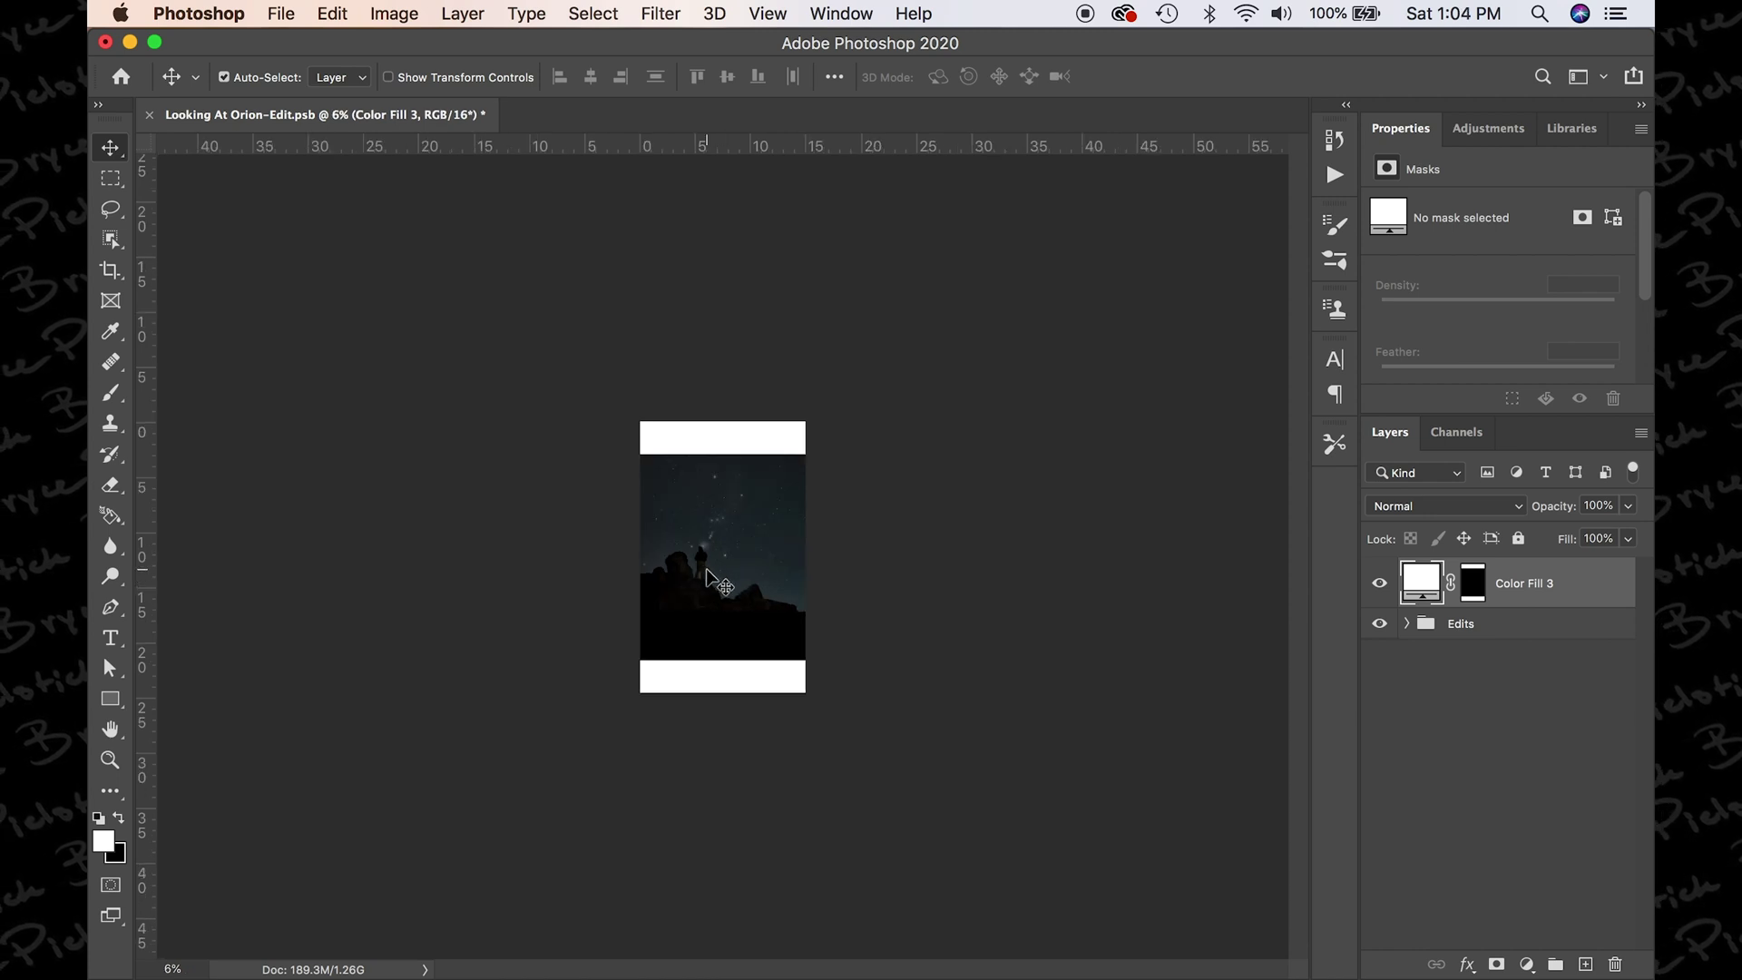
{"action": "key", "text": "super+equal"}
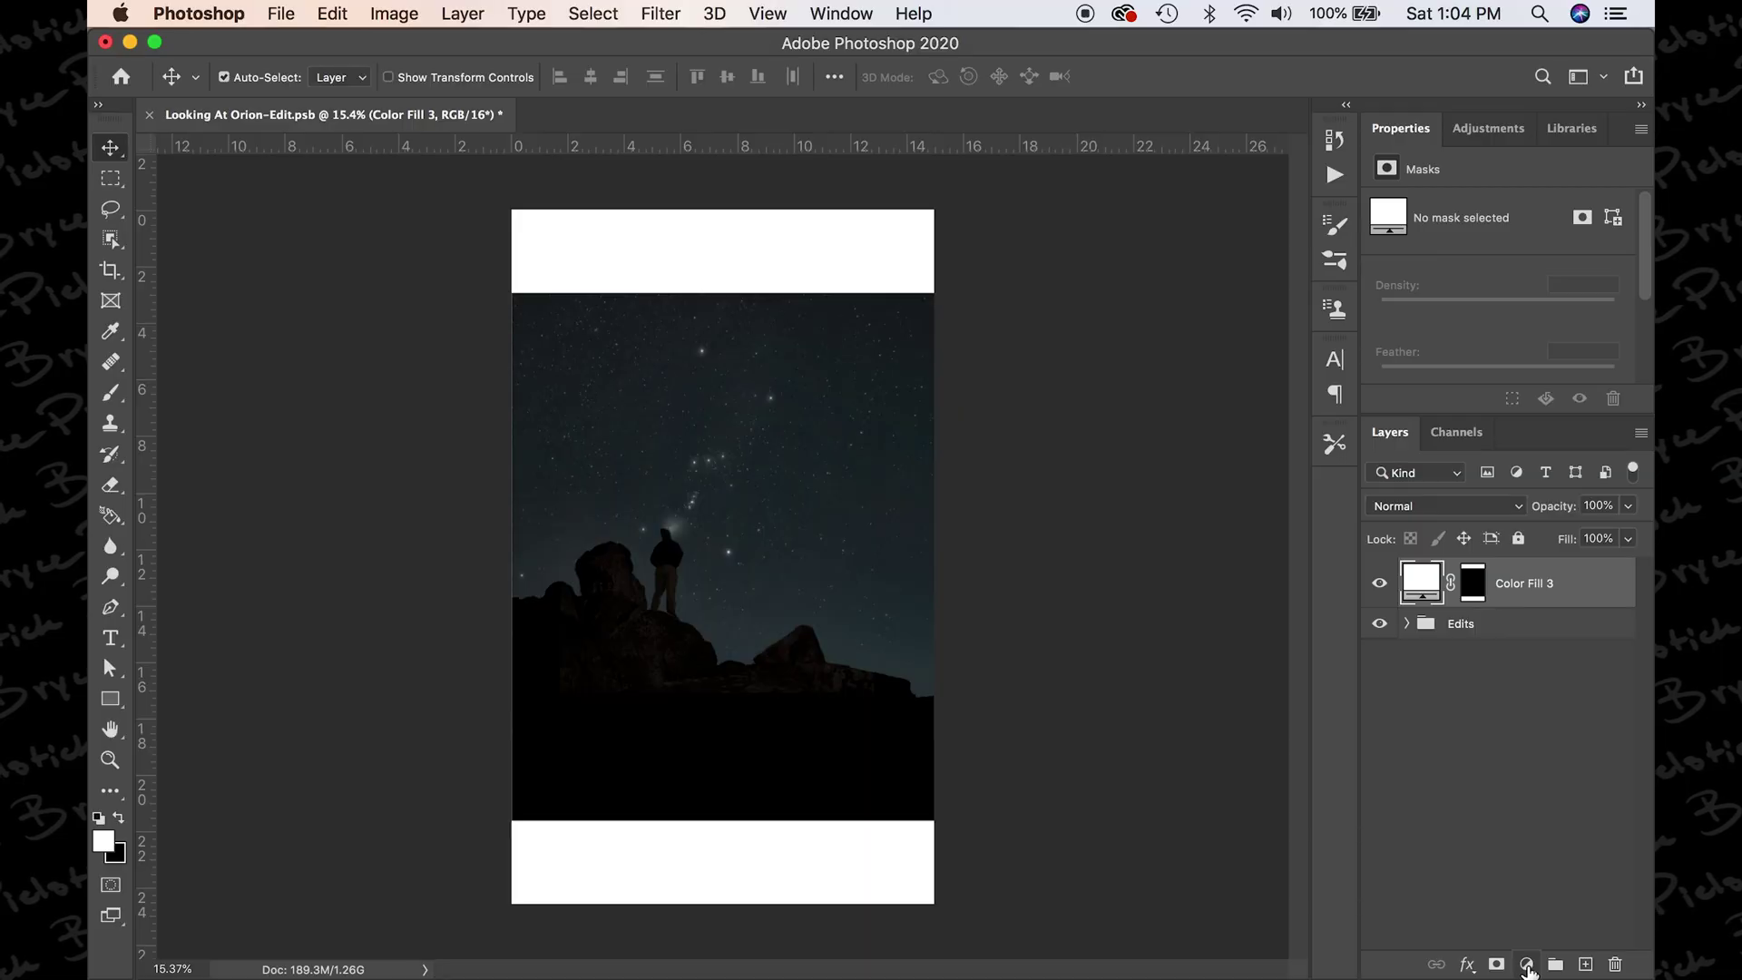
- Add a second white (ffffff) Solid Color fill layer above Color Fill 3
{"action": "left_click", "coordinate": [1527, 964]}
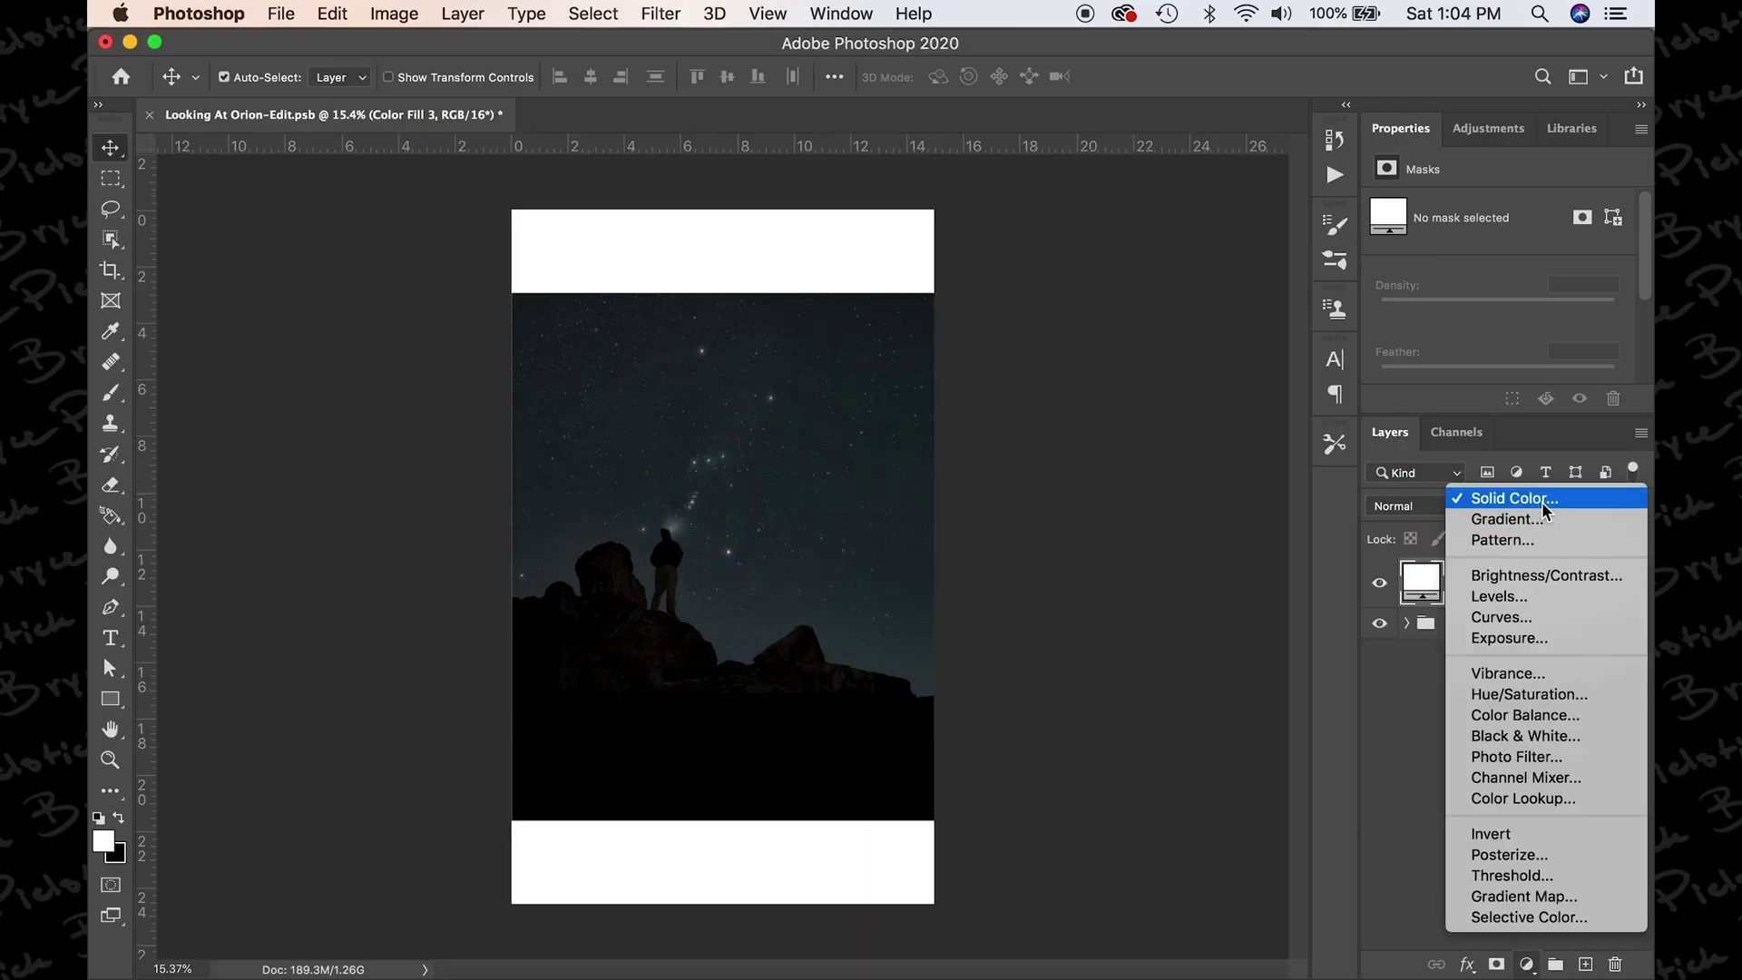
{"action": "left_click", "coordinate": [1498, 498]}
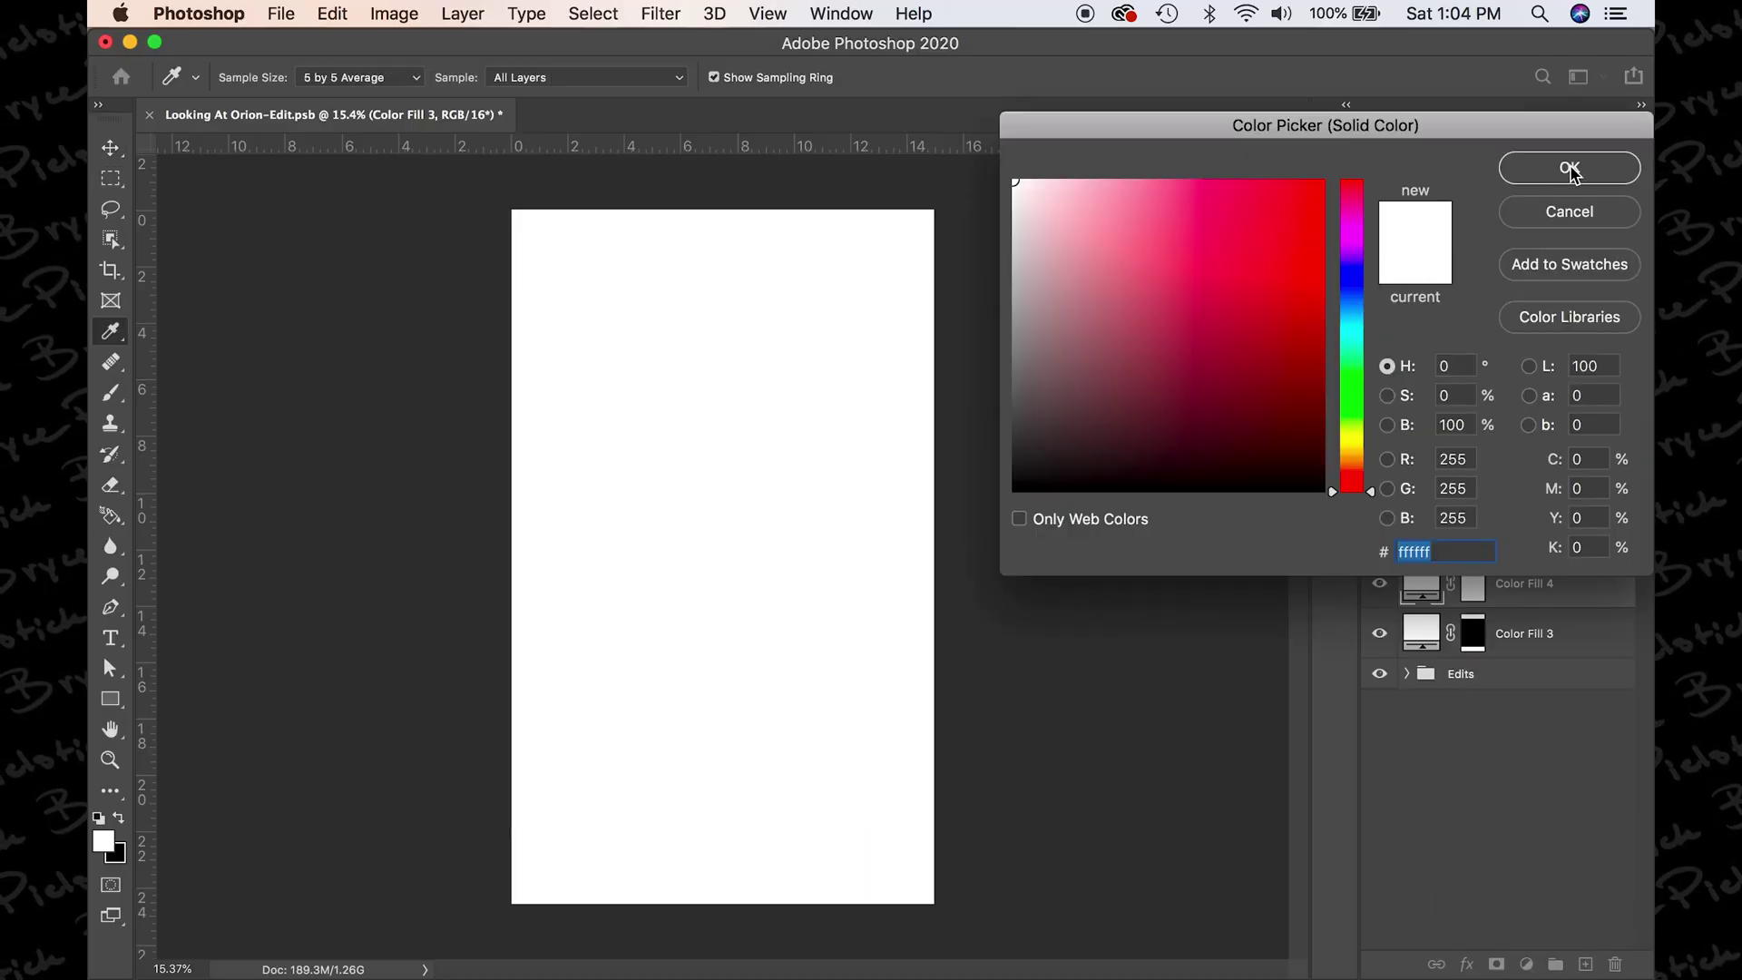
{"action": "left_click", "coordinate": [1568, 166]}
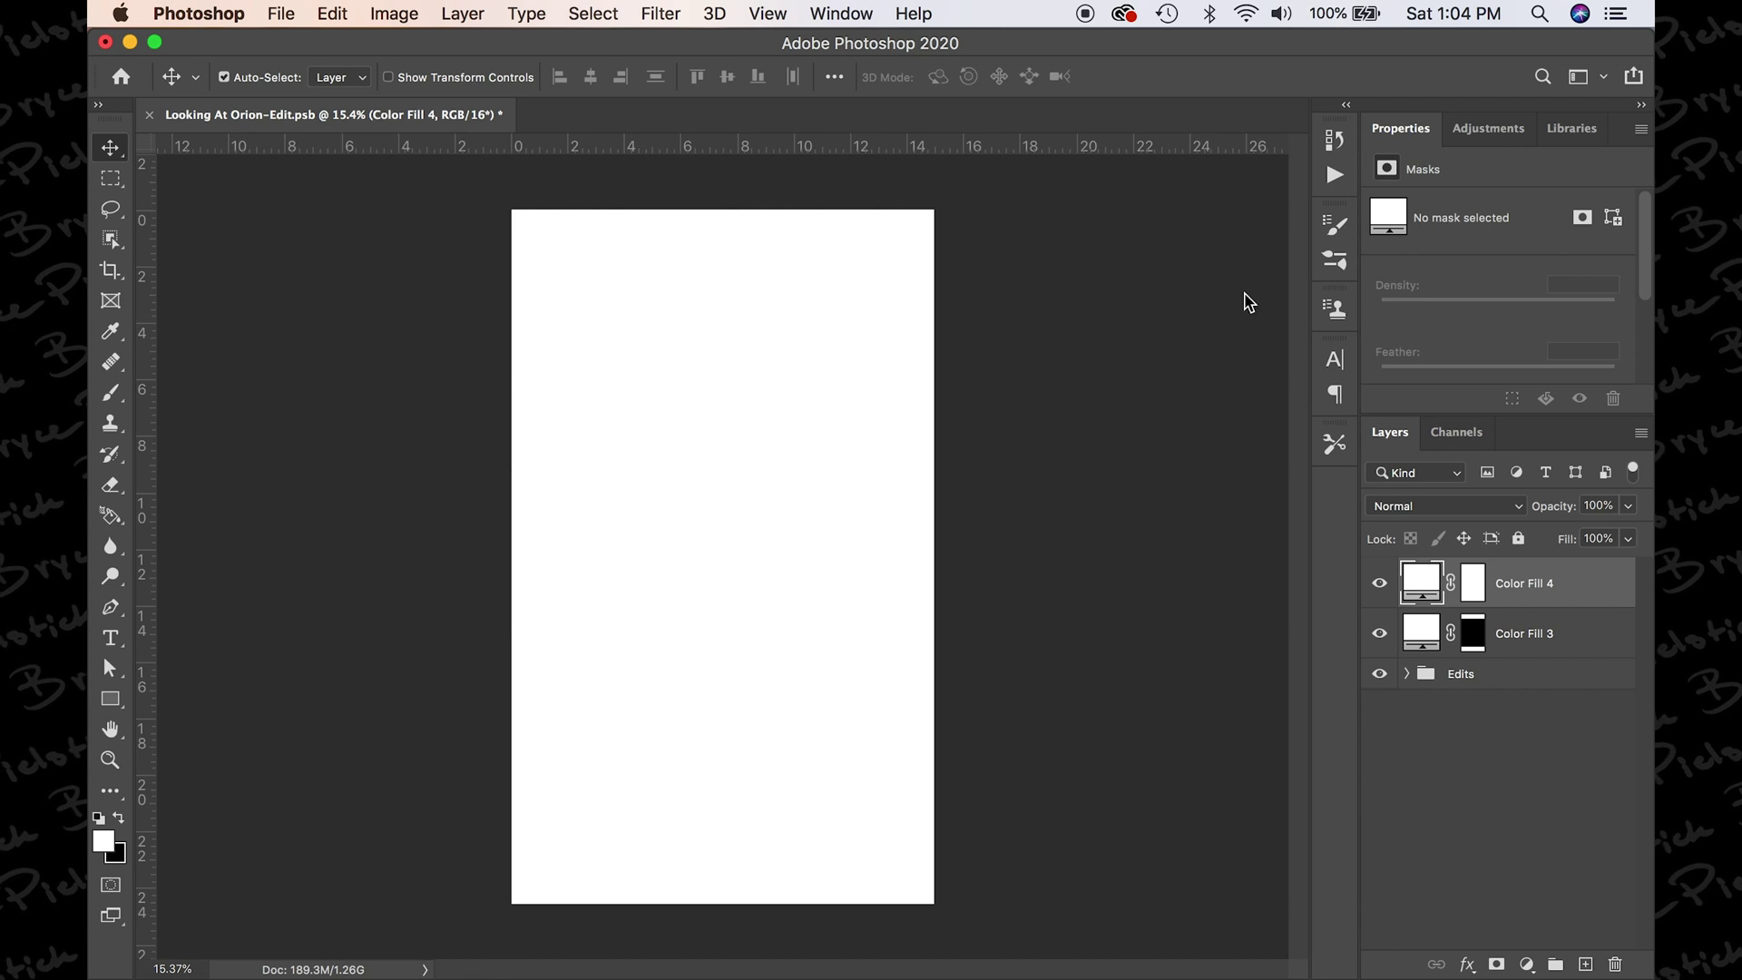
- Draw a square shape about 2461 px wide near the middle of the canvas
{"action": "left_click", "coordinate": [110, 698]}
{"action": "left_click_drag", "start_coordinate": [600, 404], "coordinate": [857, 671]}
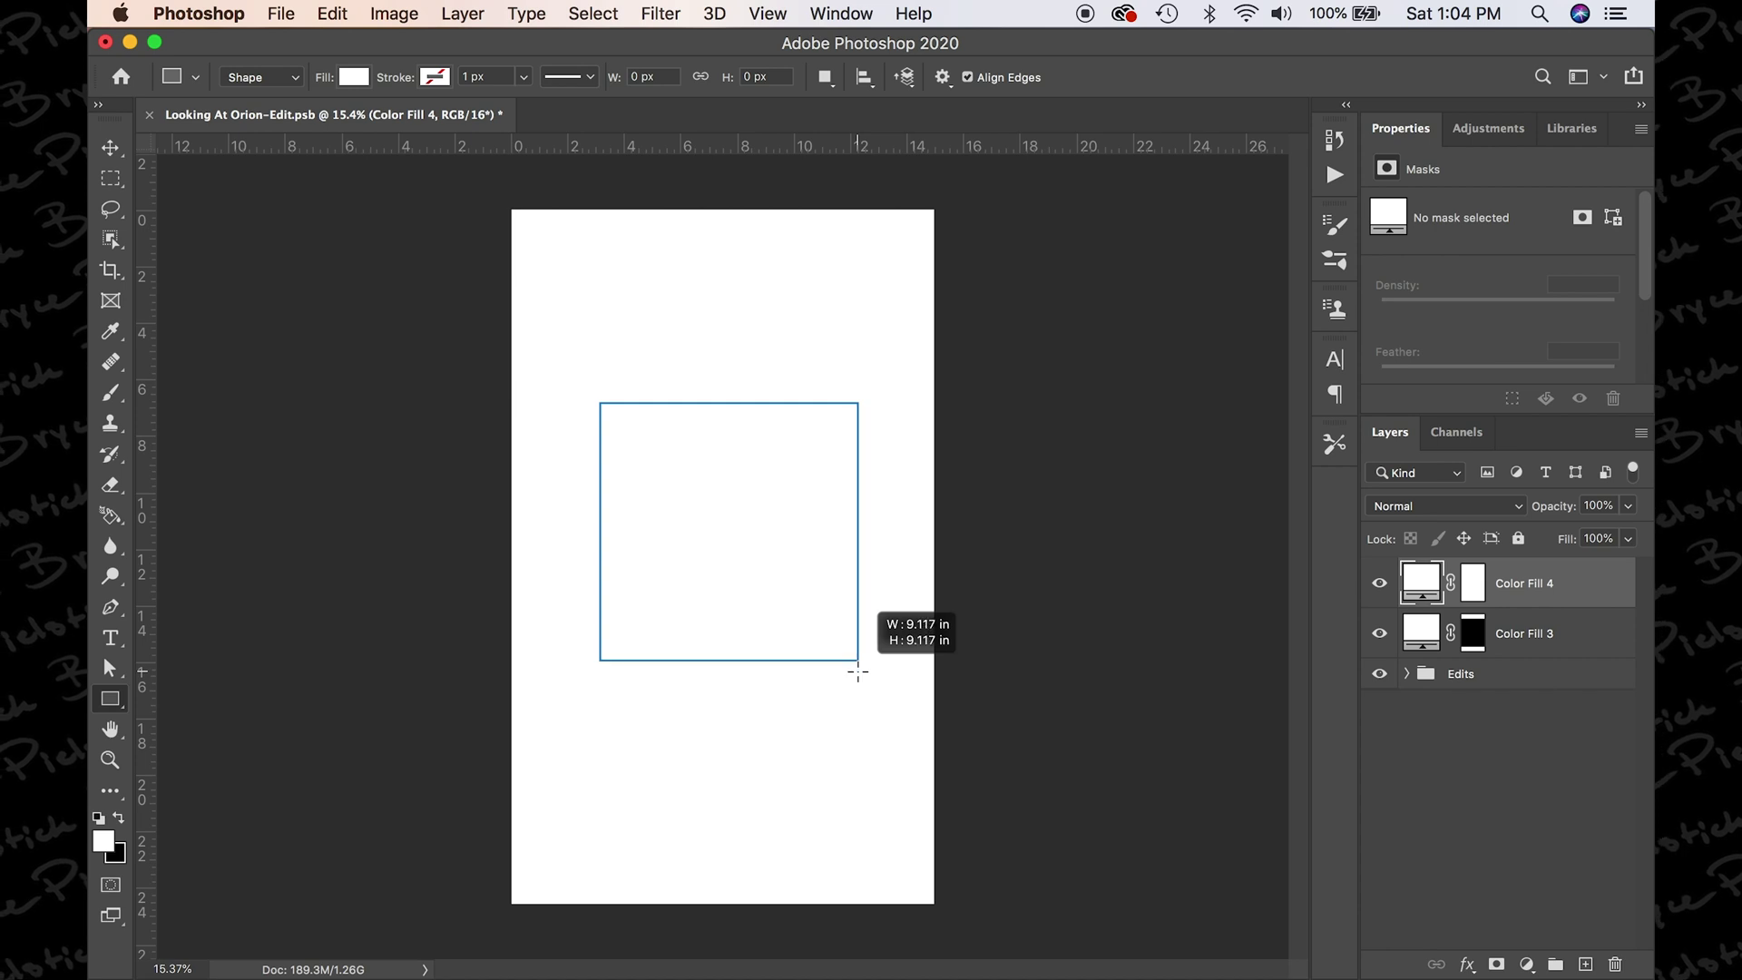
{"action": "left_click_drag", "start_coordinate": [857, 672], "coordinate": [905, 635]}
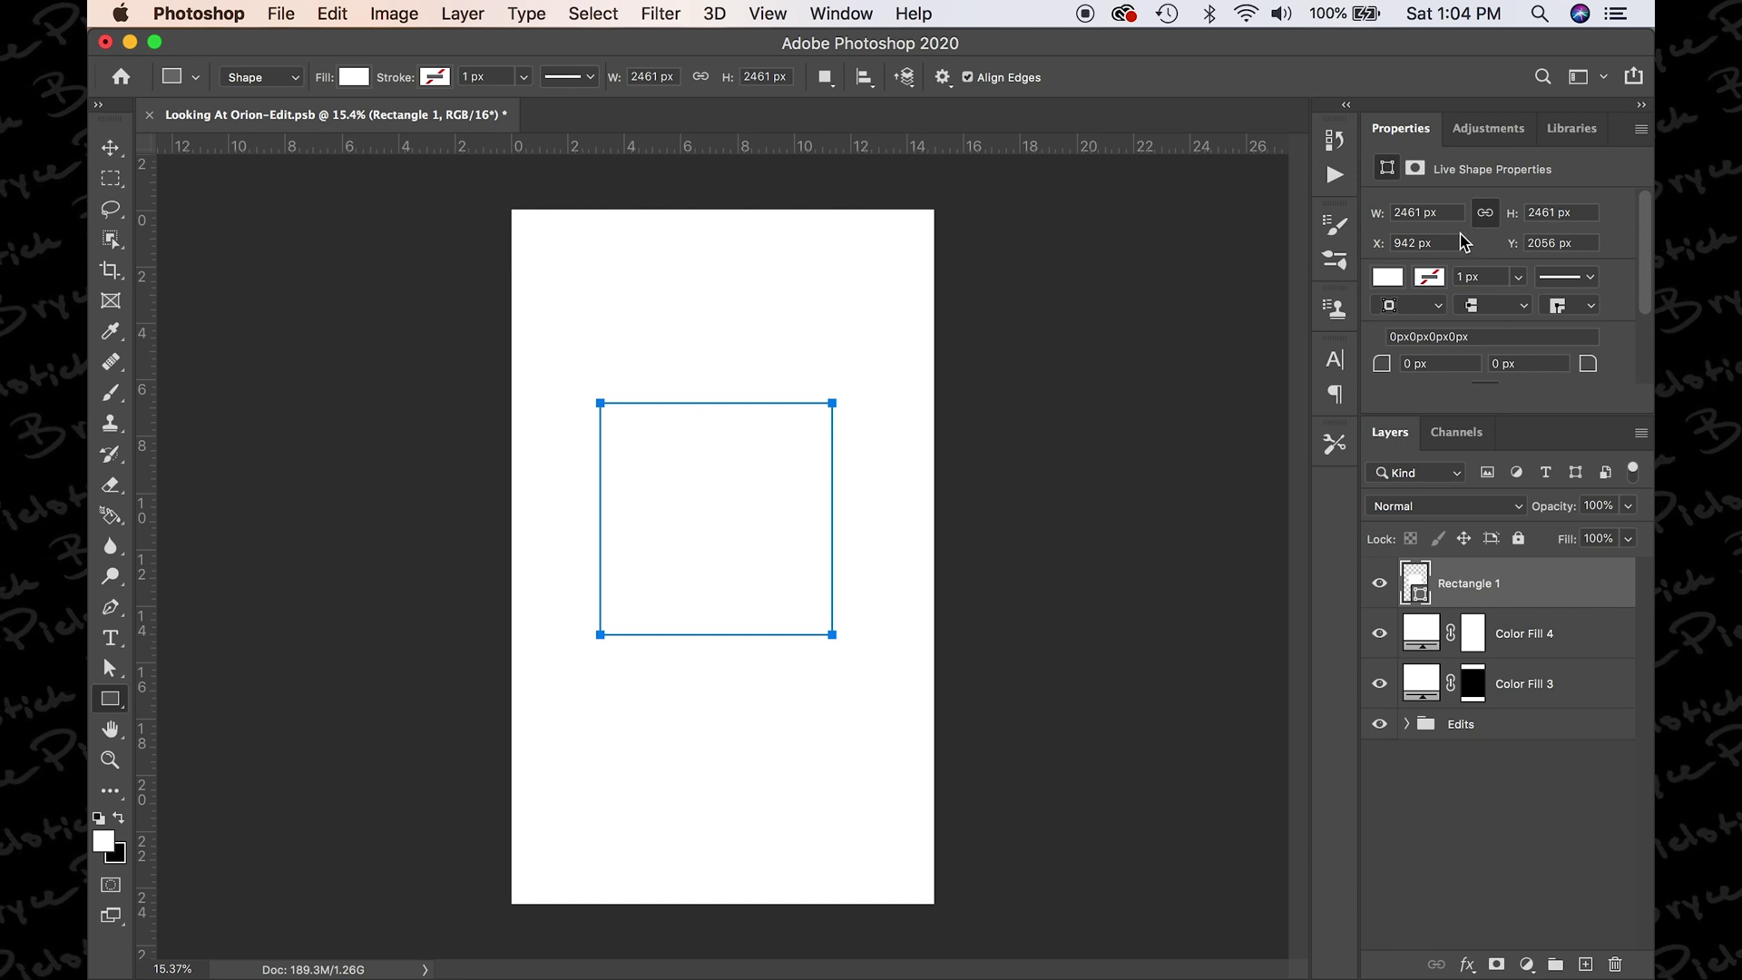
- Scale the square proportionally to span the canvas width, at 4480 by 4480 px
{"action": "key", "text": "super+t"}
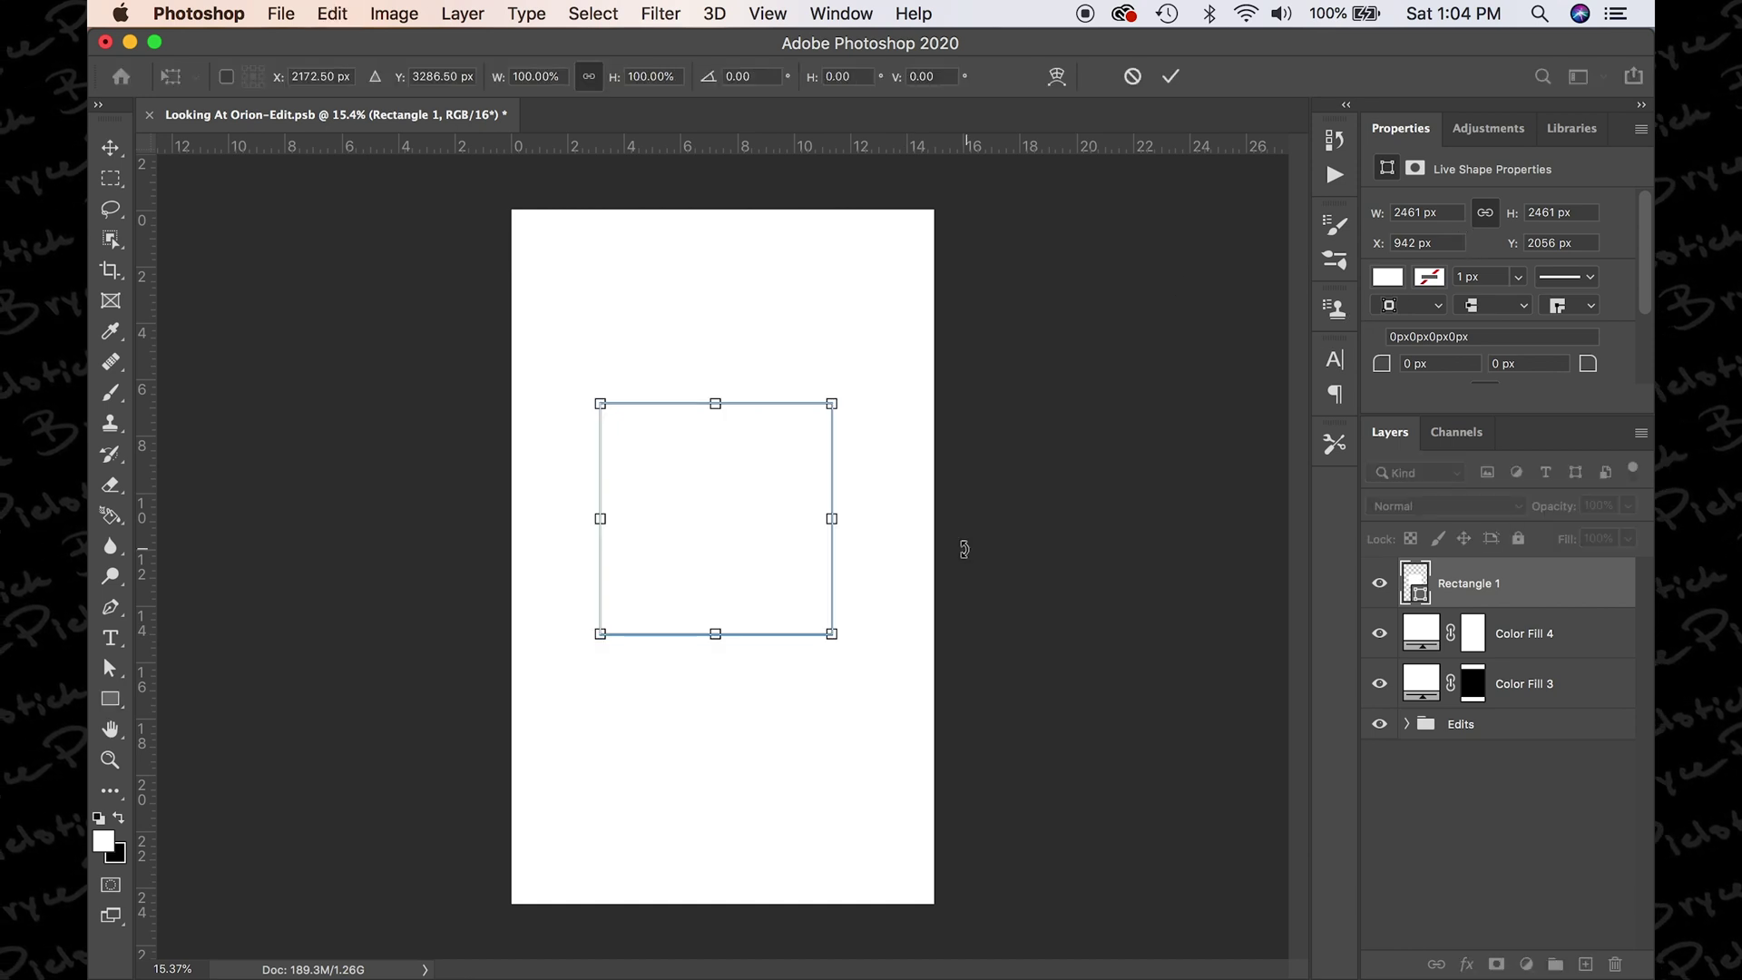
{"action": "left_click_drag", "start_coordinate": [833, 516], "coordinate": [934, 519]}
{"action": "left_click_drag", "start_coordinate": [600, 519], "coordinate": [514, 511]}
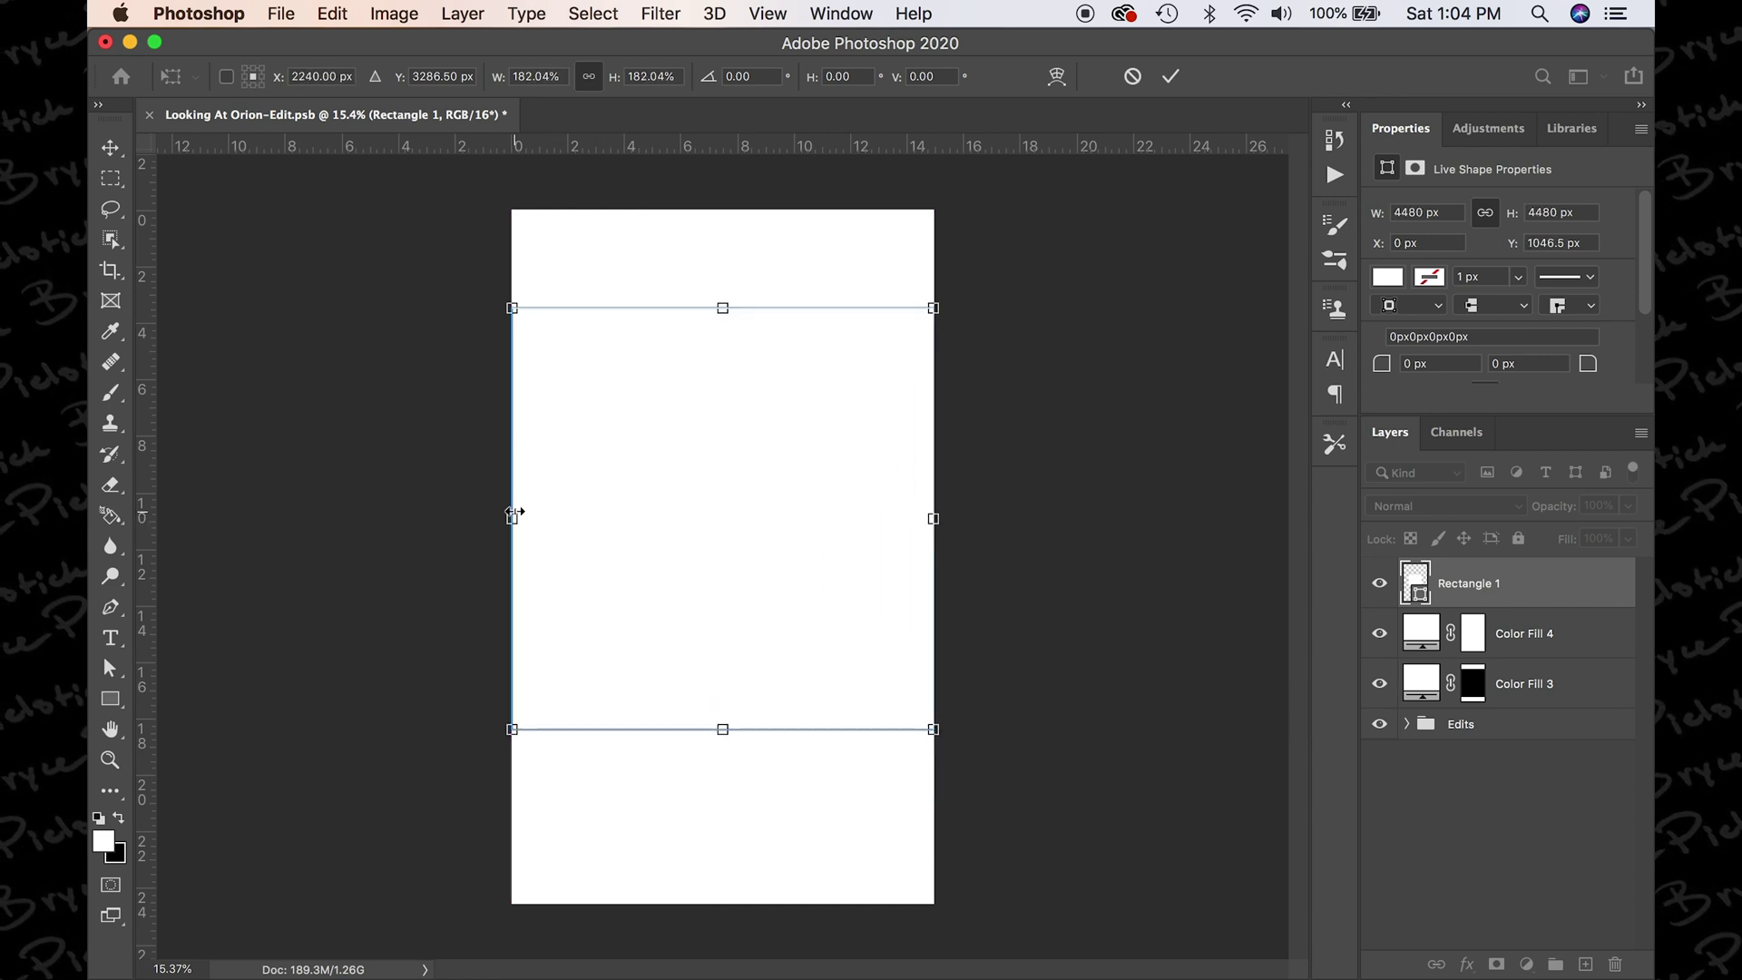
{"action": "key", "text": "Return"}
- Recolor the Rectangle 1 square mid-gray and center it vertically on the canvas
{"action": "key", "text": "super+a"}
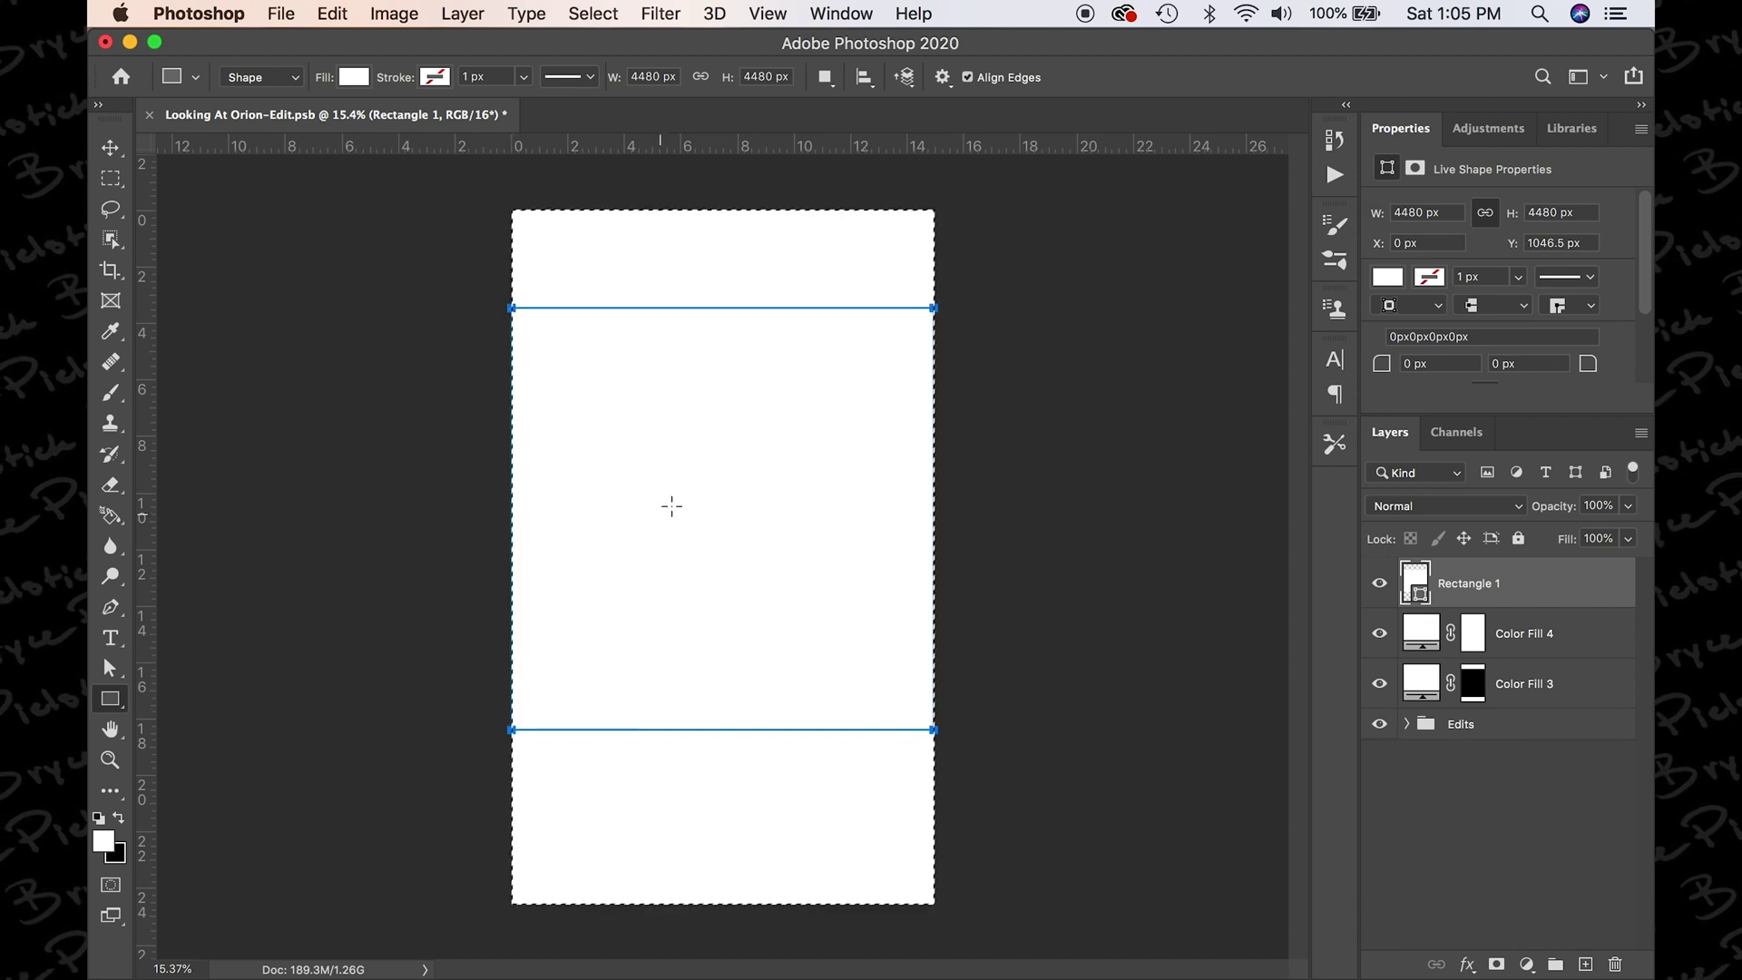
{"action": "key", "text": "v"}
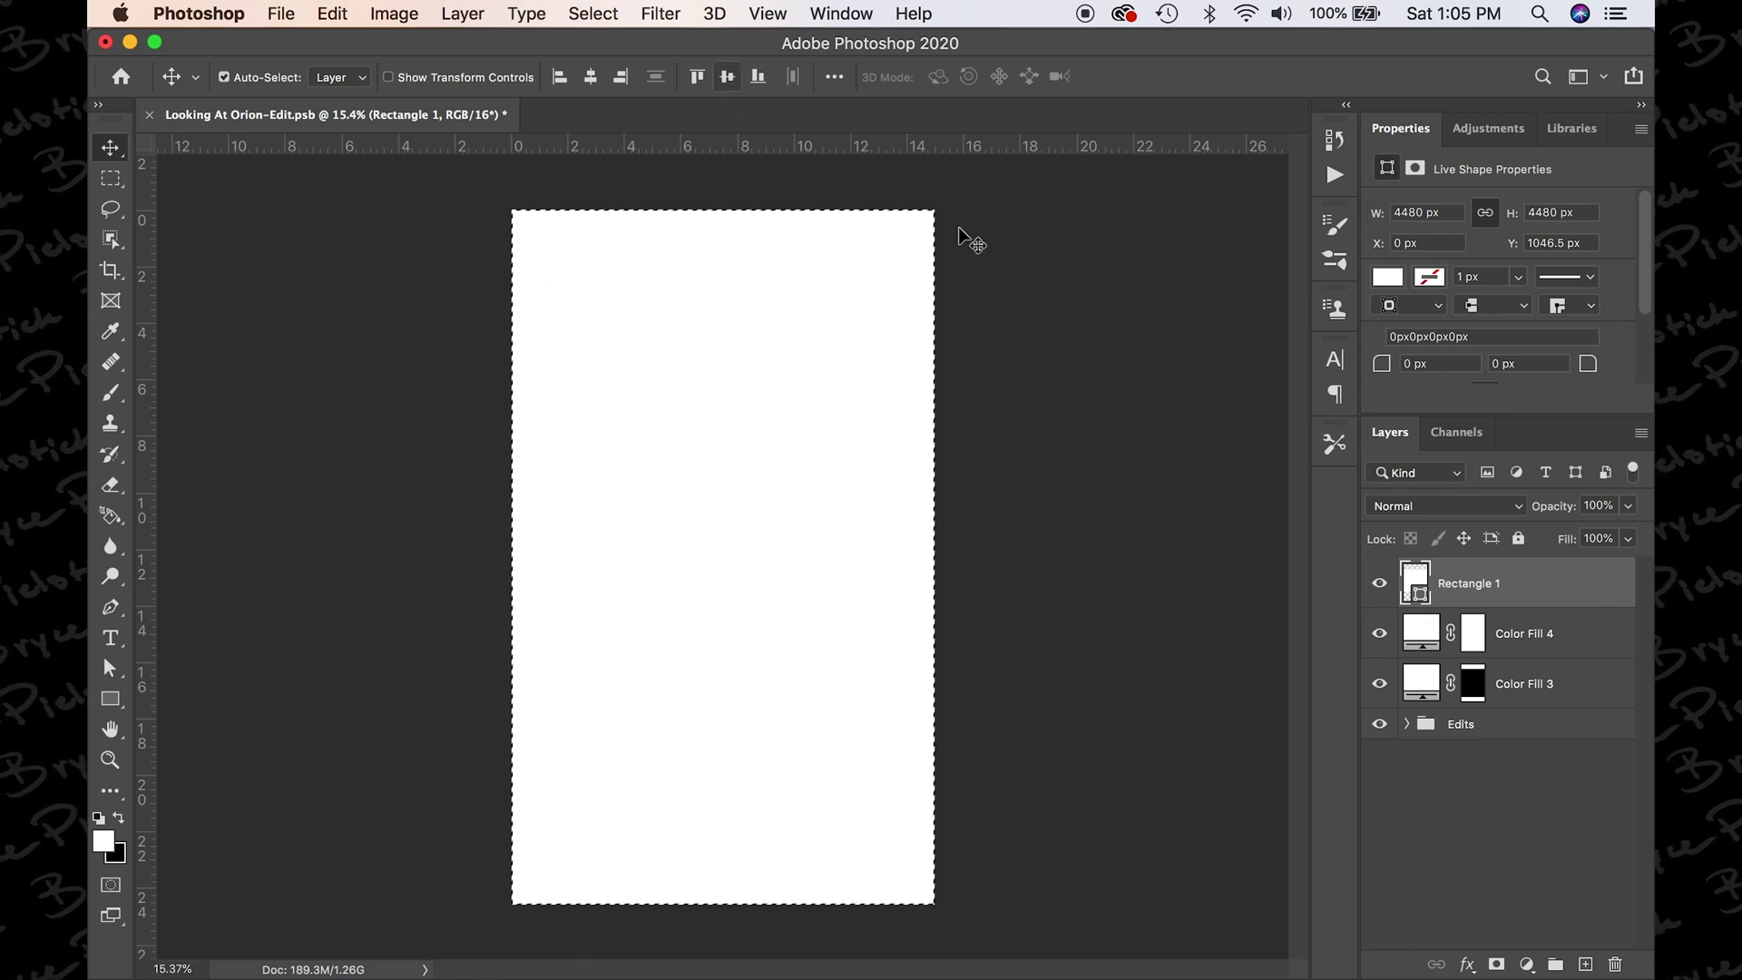
{"action": "double_click", "coordinate": [1417, 582]}
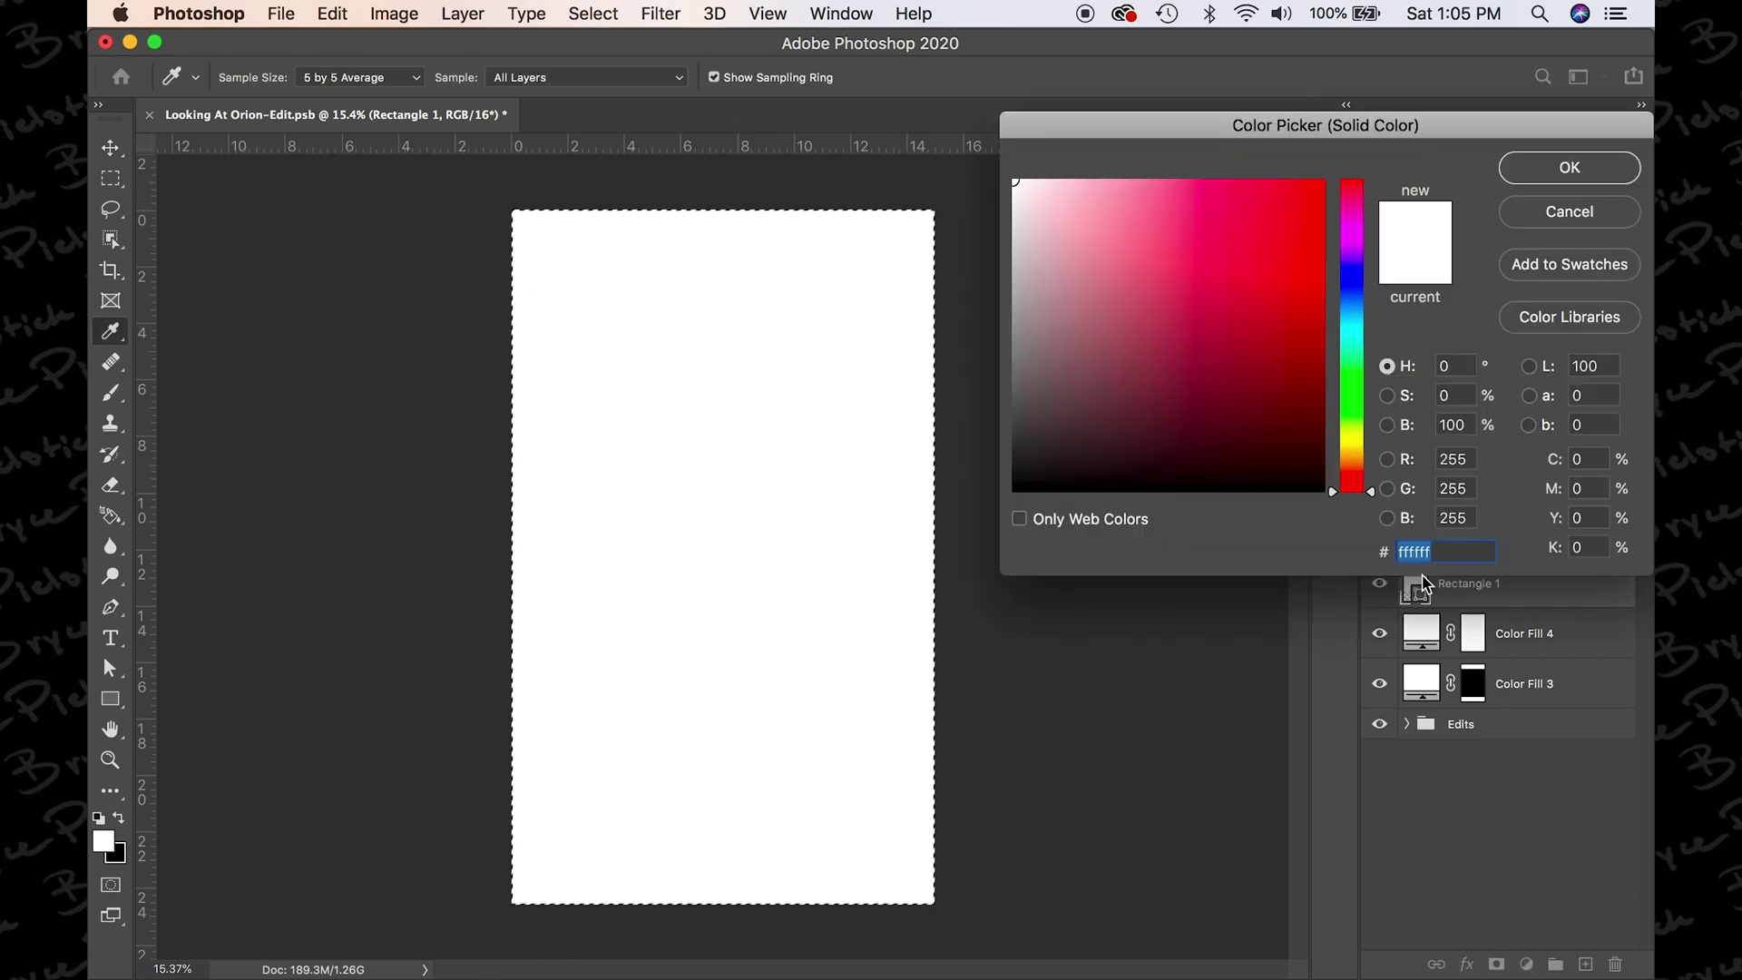
{"action": "left_click_drag", "start_coordinate": [1139, 362], "coordinate": [977, 336]}
{"action": "left_click", "coordinate": [1622, 183]}
{"action": "key", "text": "v"}
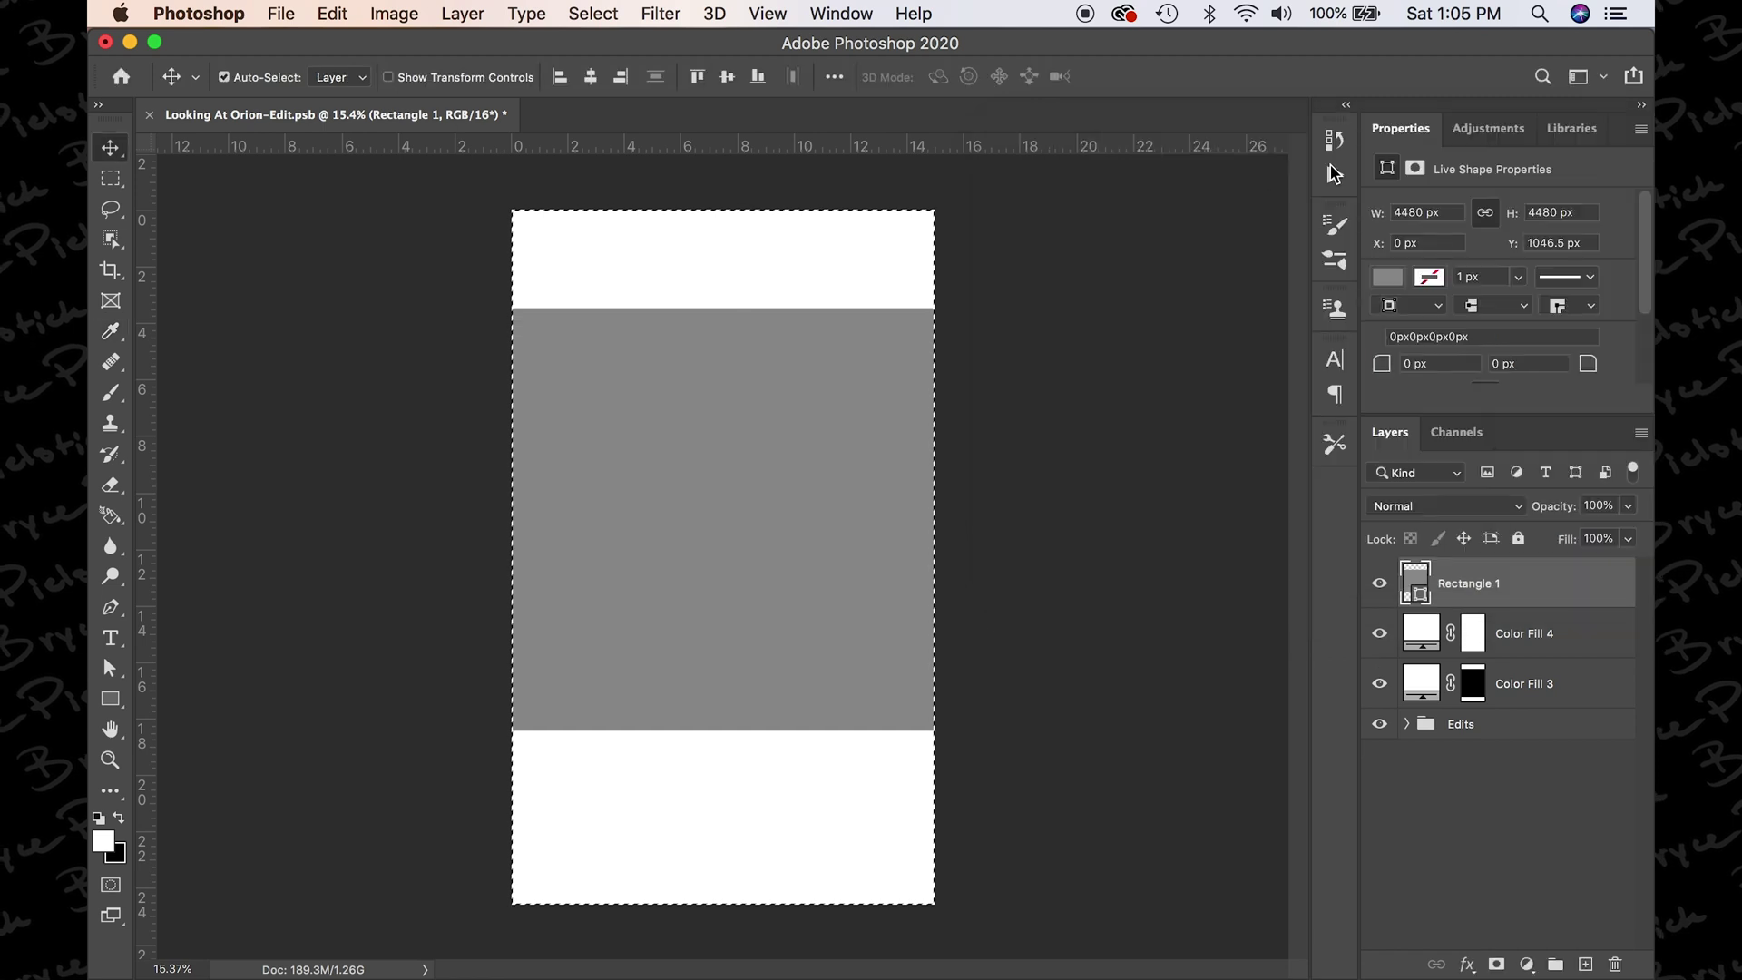
{"action": "left_click", "coordinate": [729, 80]}
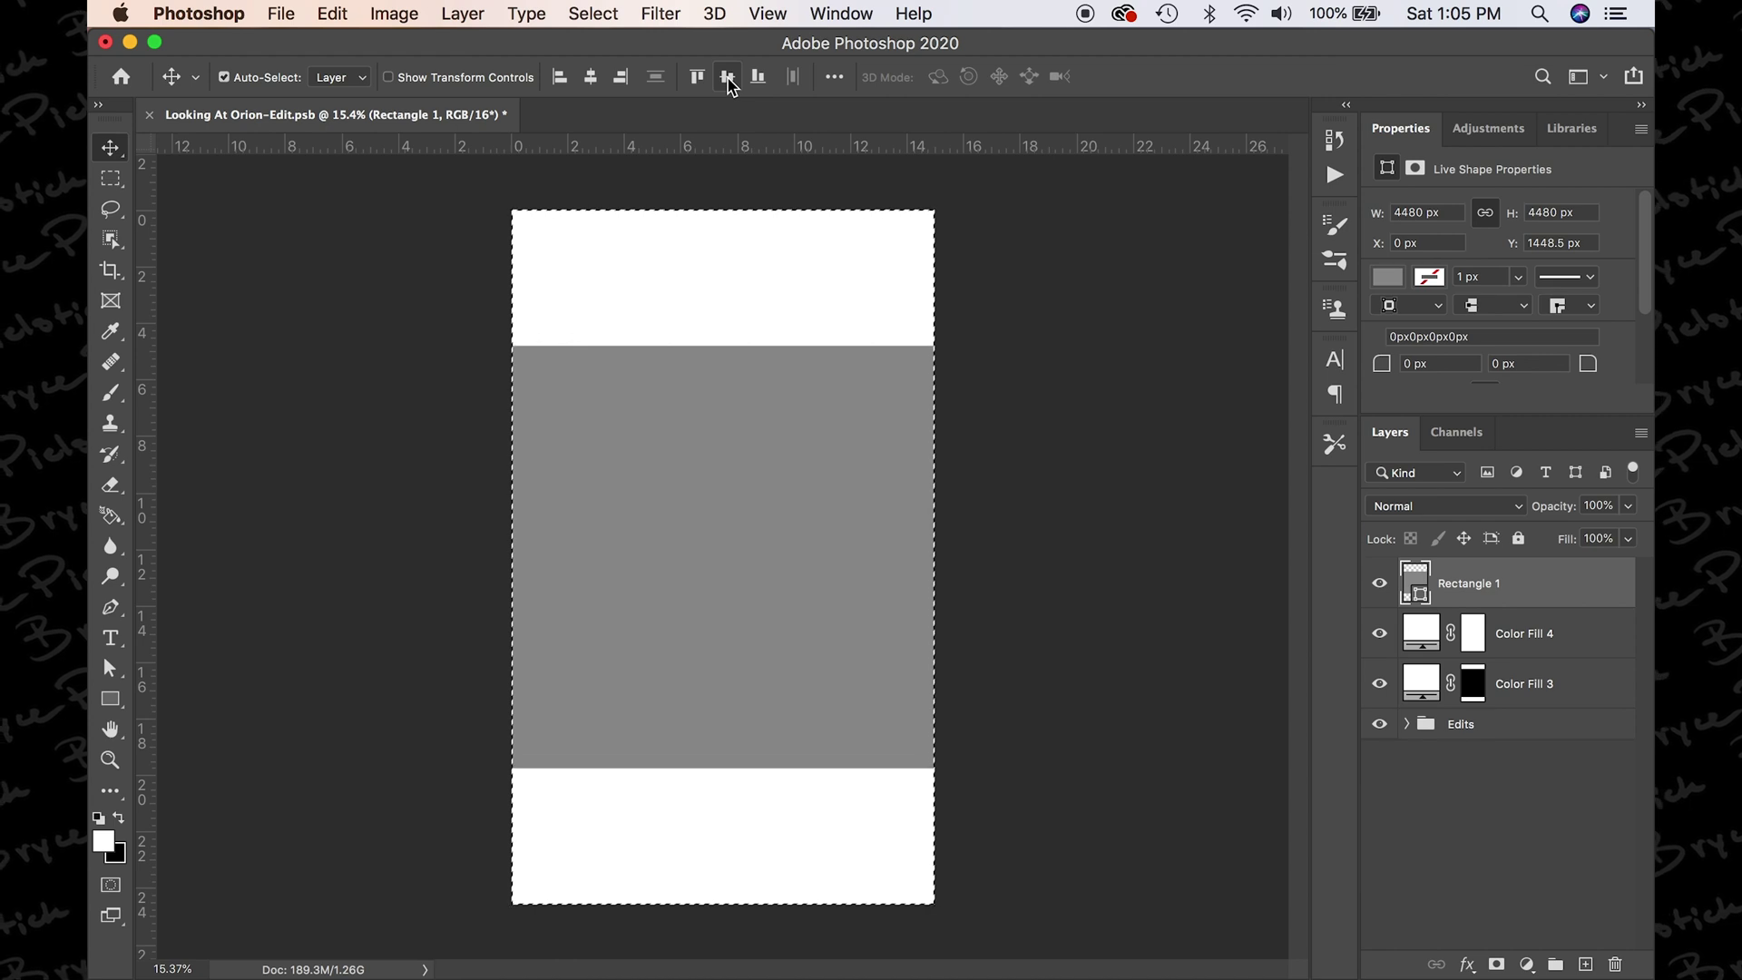
- Fill the Color Fill 4 mask with black inside the square's outline, and clear the selection
{"action": "left_click", "coordinate": [1416, 584], "text": "super"}
{"action": "left_click", "coordinate": [1473, 639]}
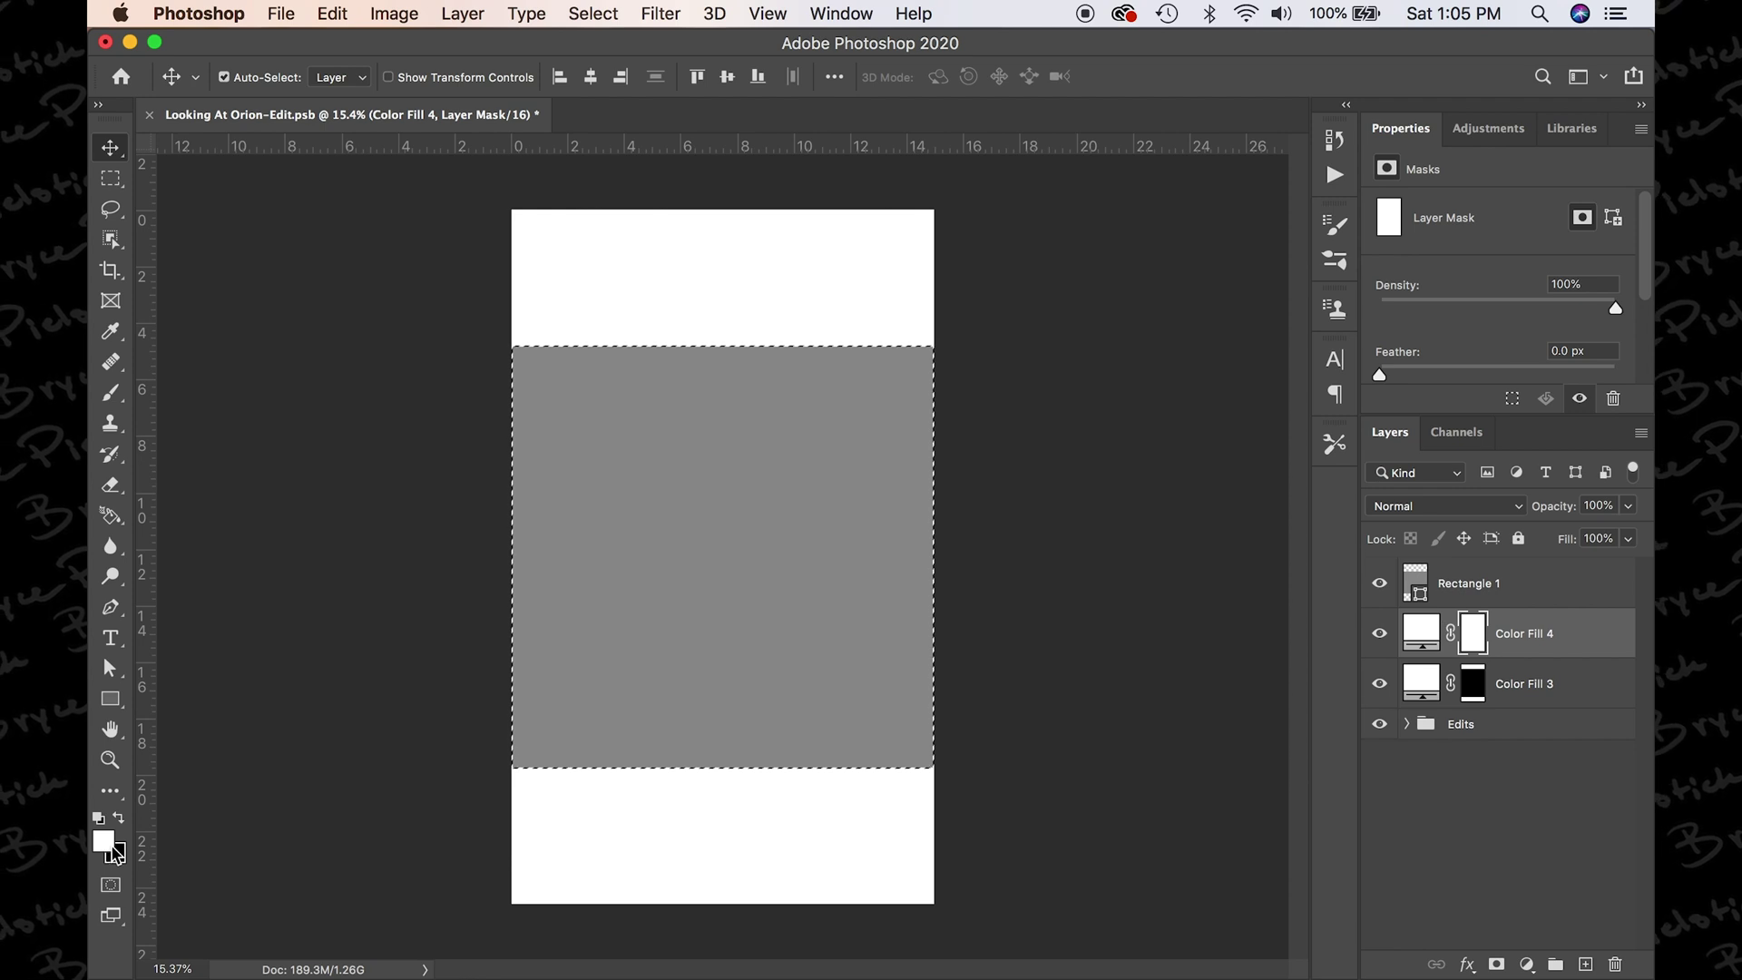
{"action": "key", "text": "BackSpace"}
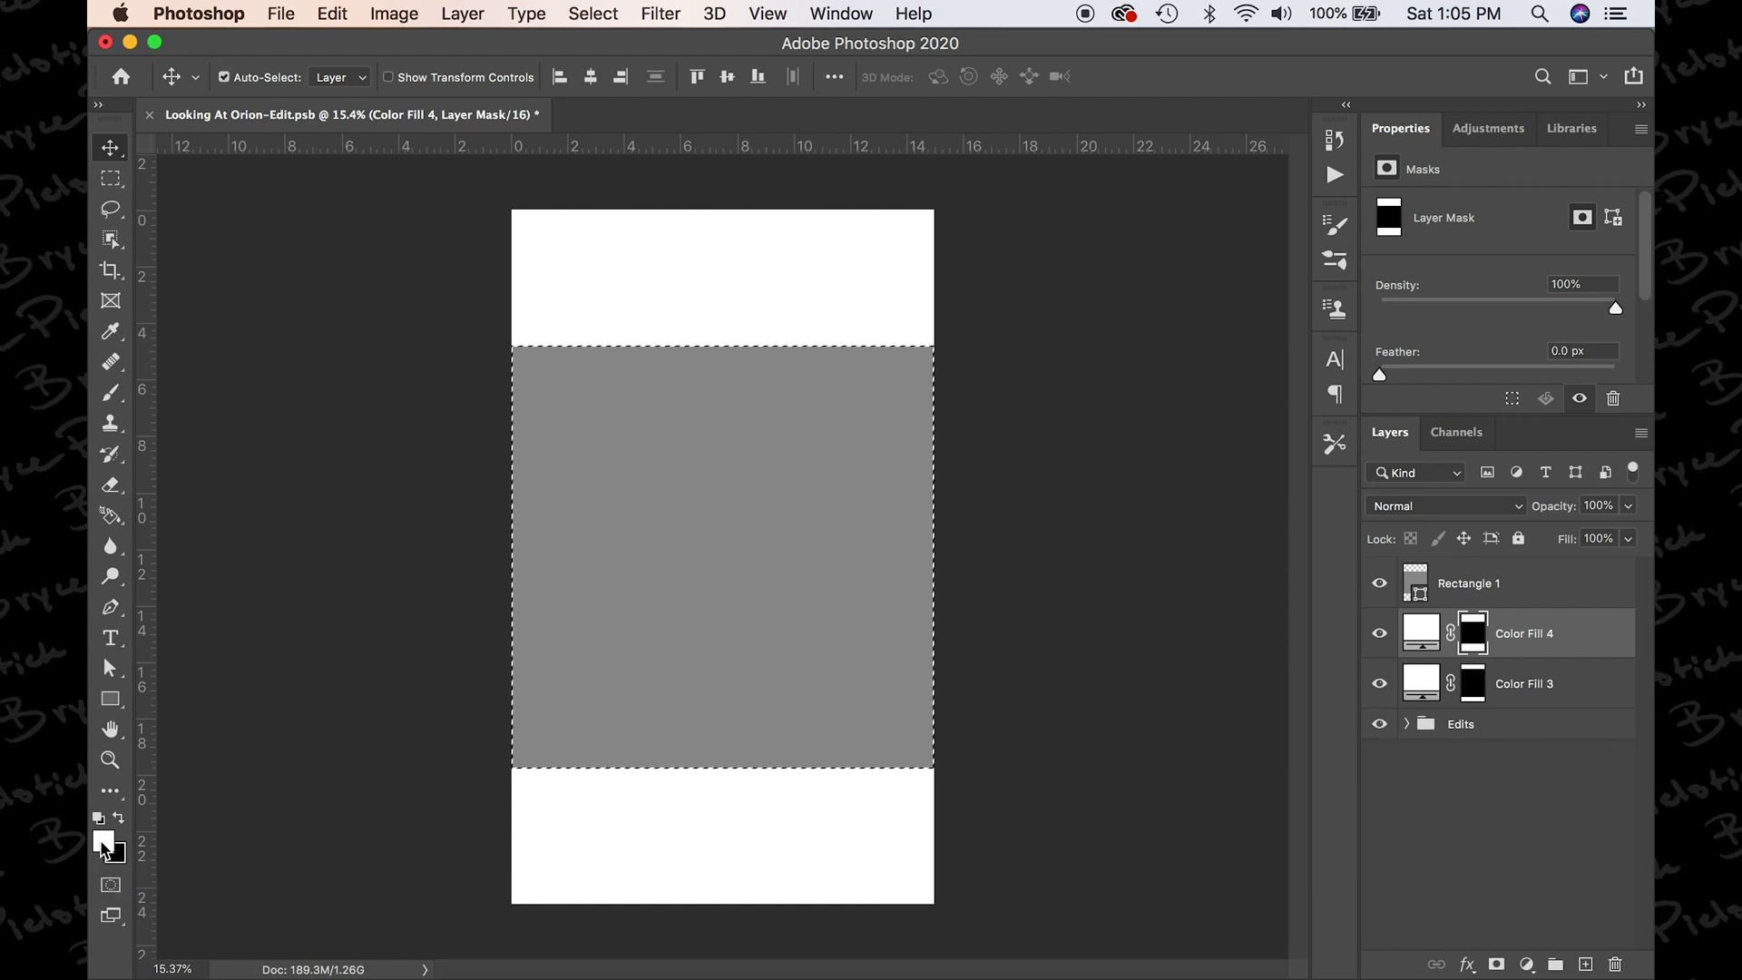
{"action": "key", "text": "super+d"}
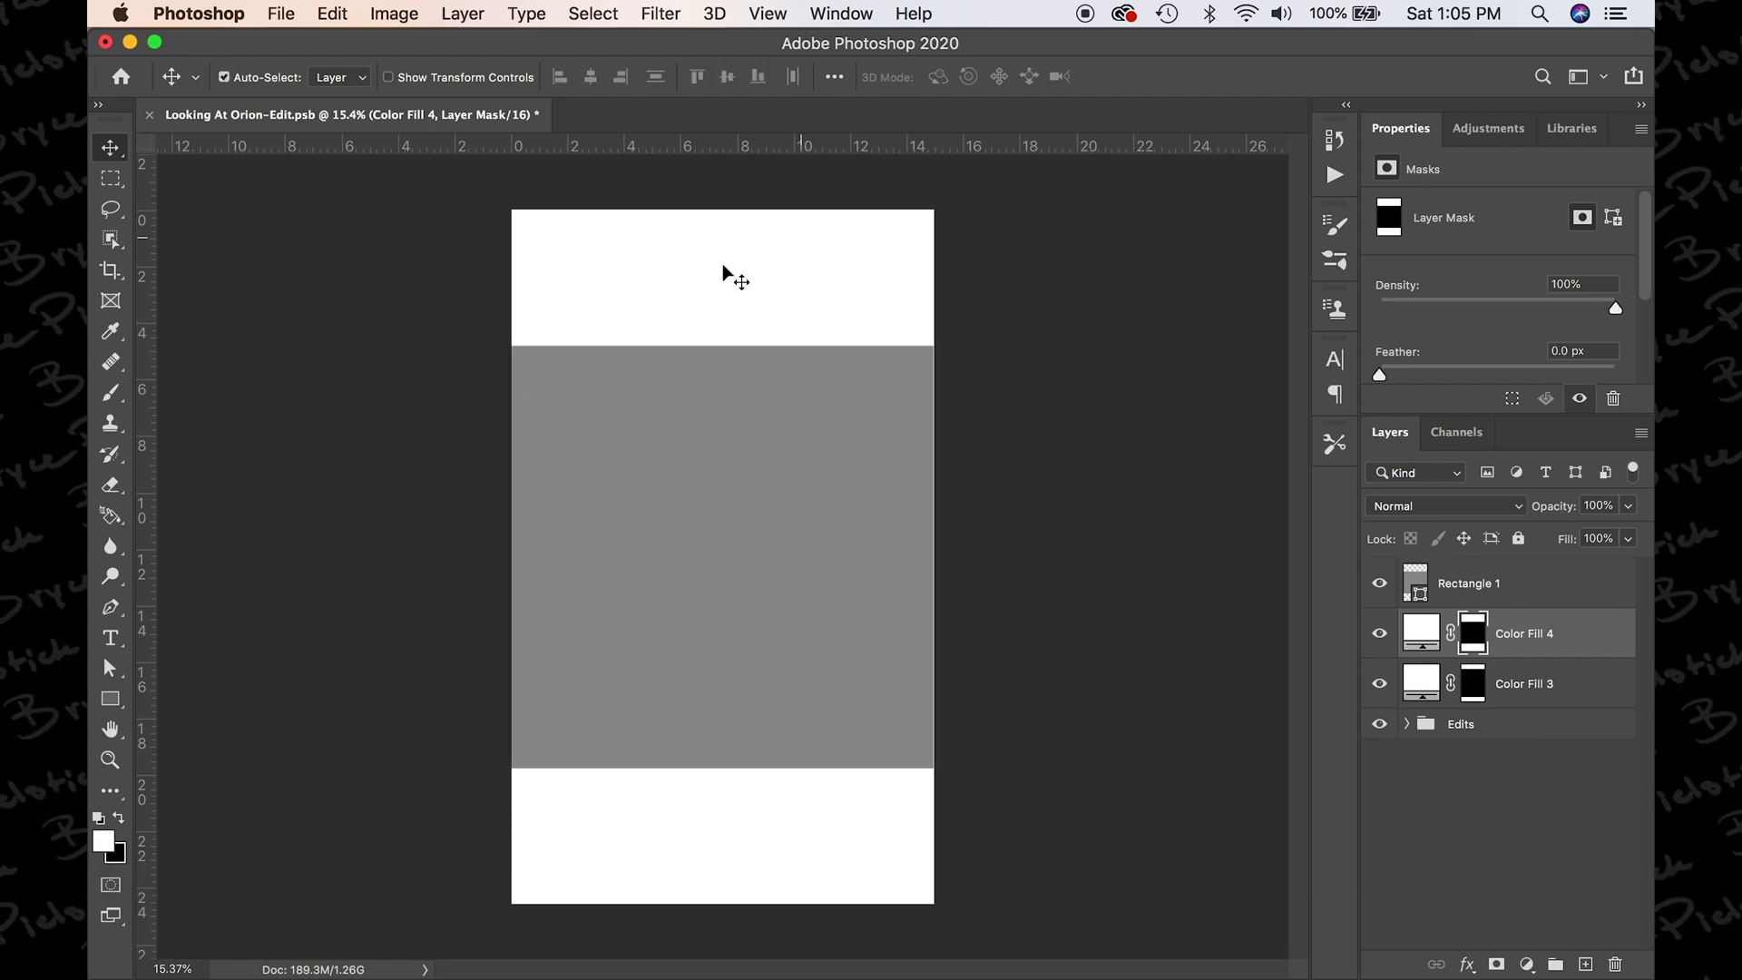
- Delete the Rectangle 1 layer and view the square crop of the photo
{"action": "left_click", "coordinate": [1505, 592]}
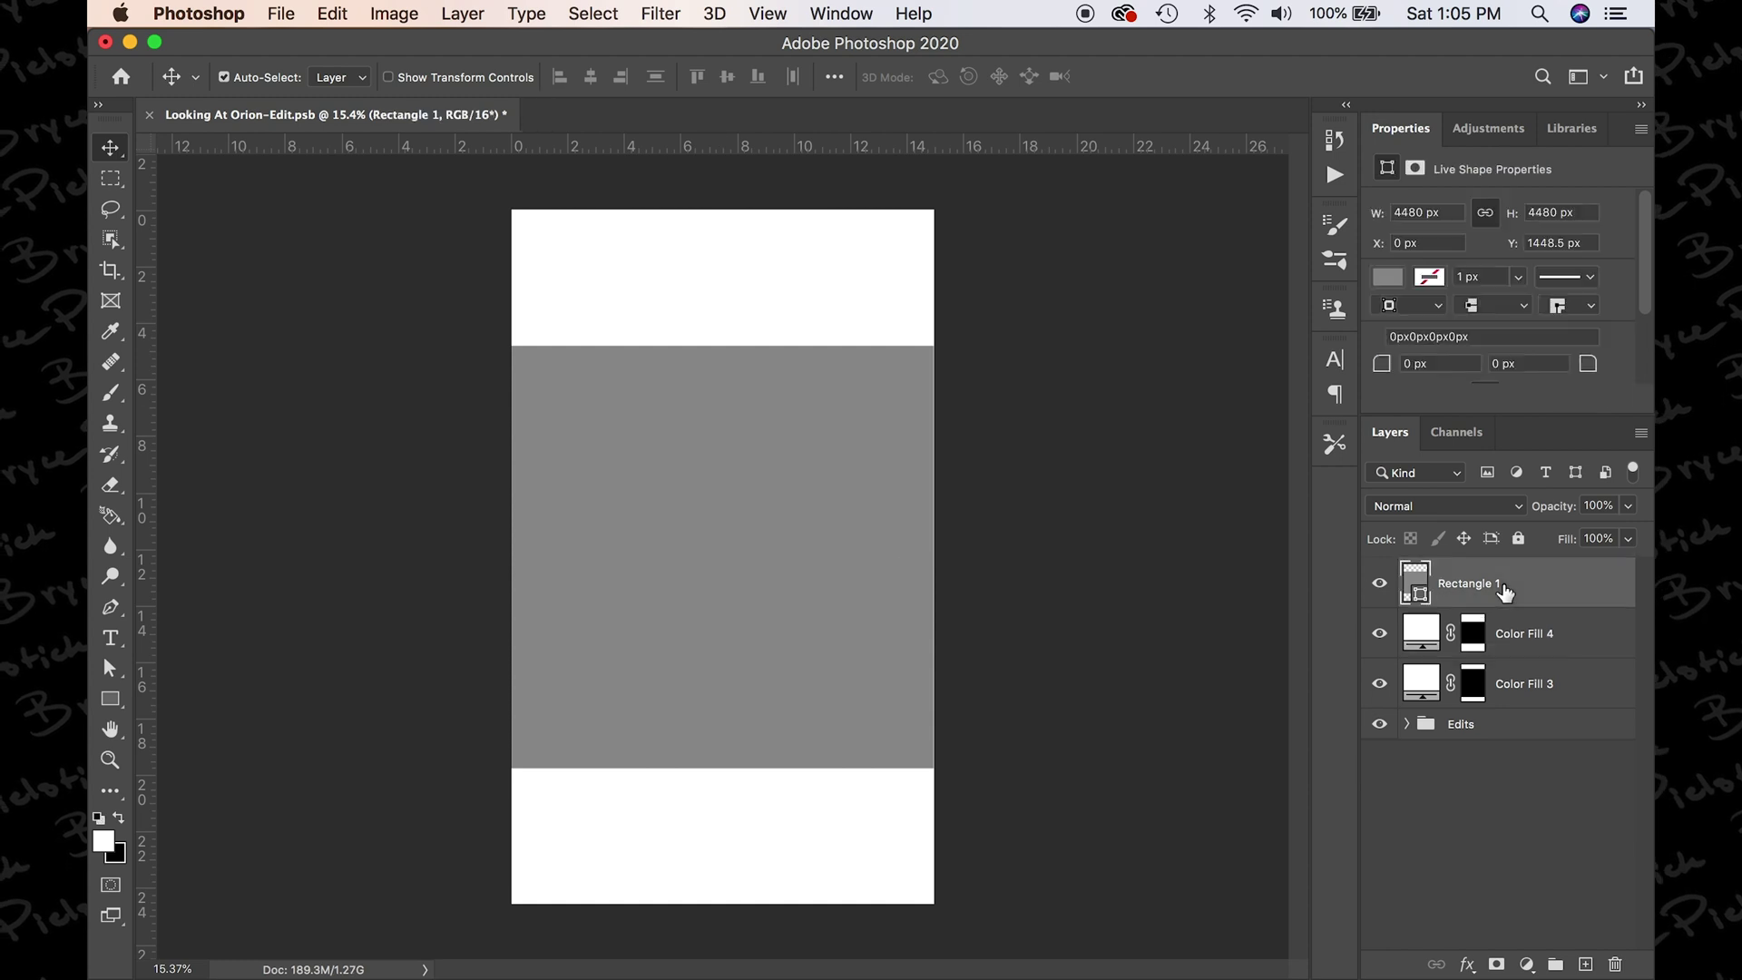
{"action": "key", "text": "Delete"}
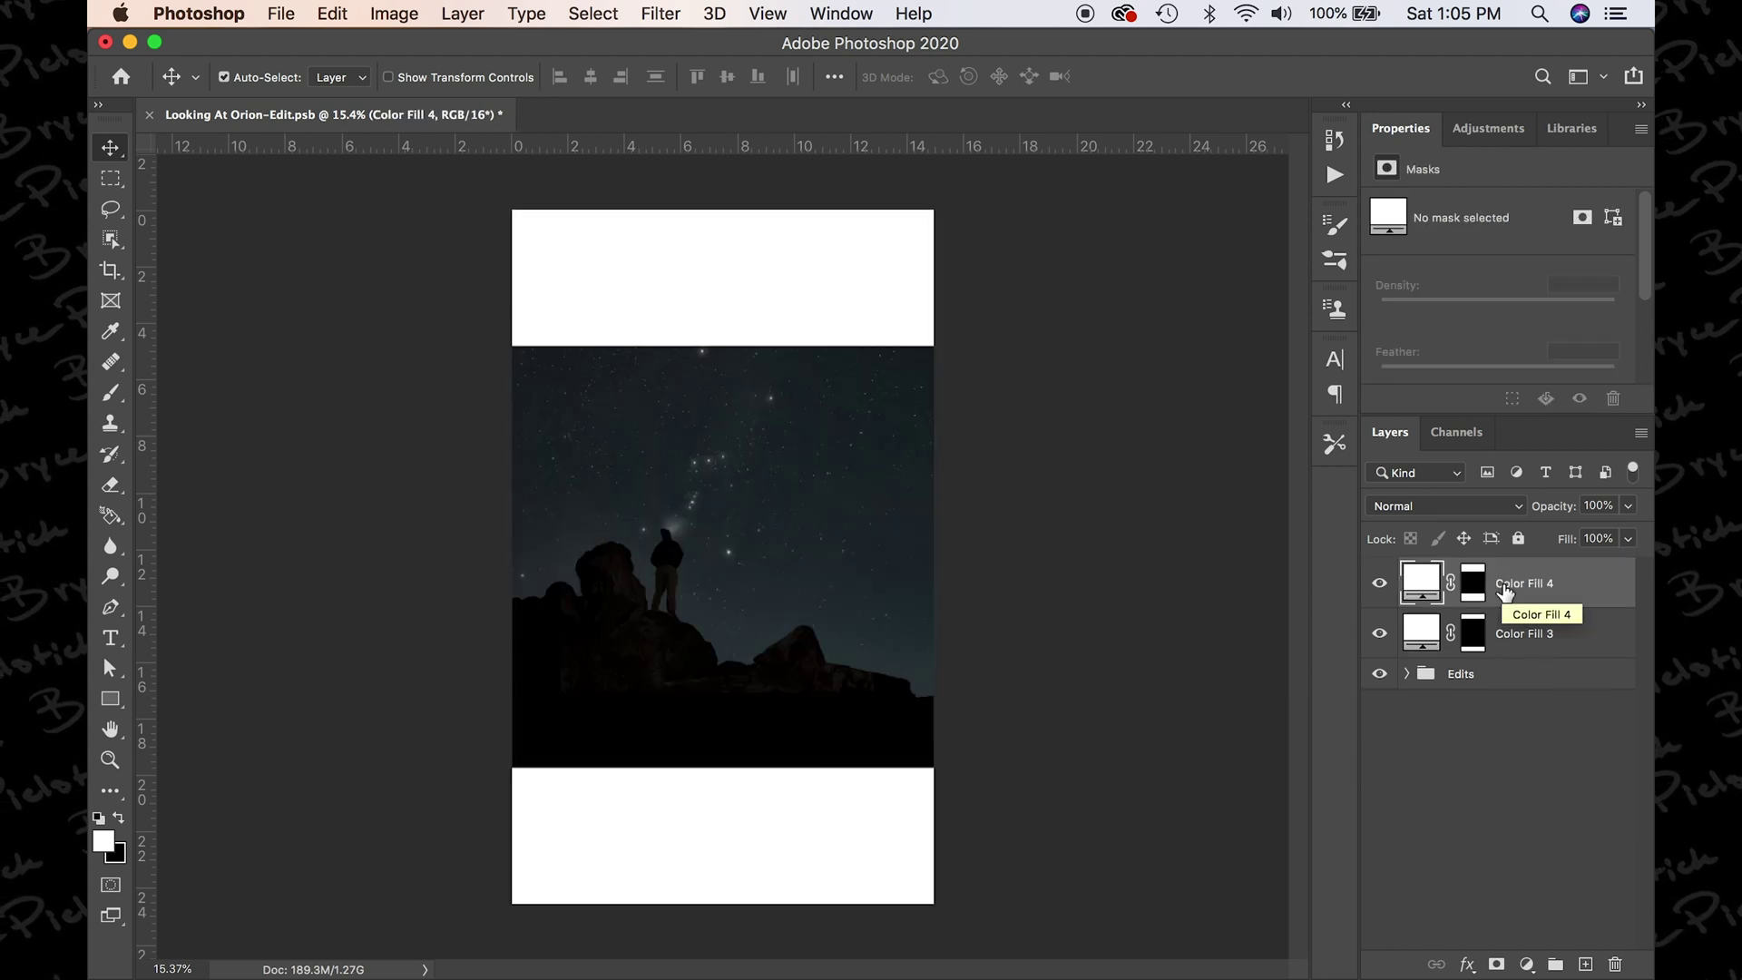
{"action": "scroll", "coordinate": [933, 668], "scroll_direction": "down", "scroll_amount": 2}
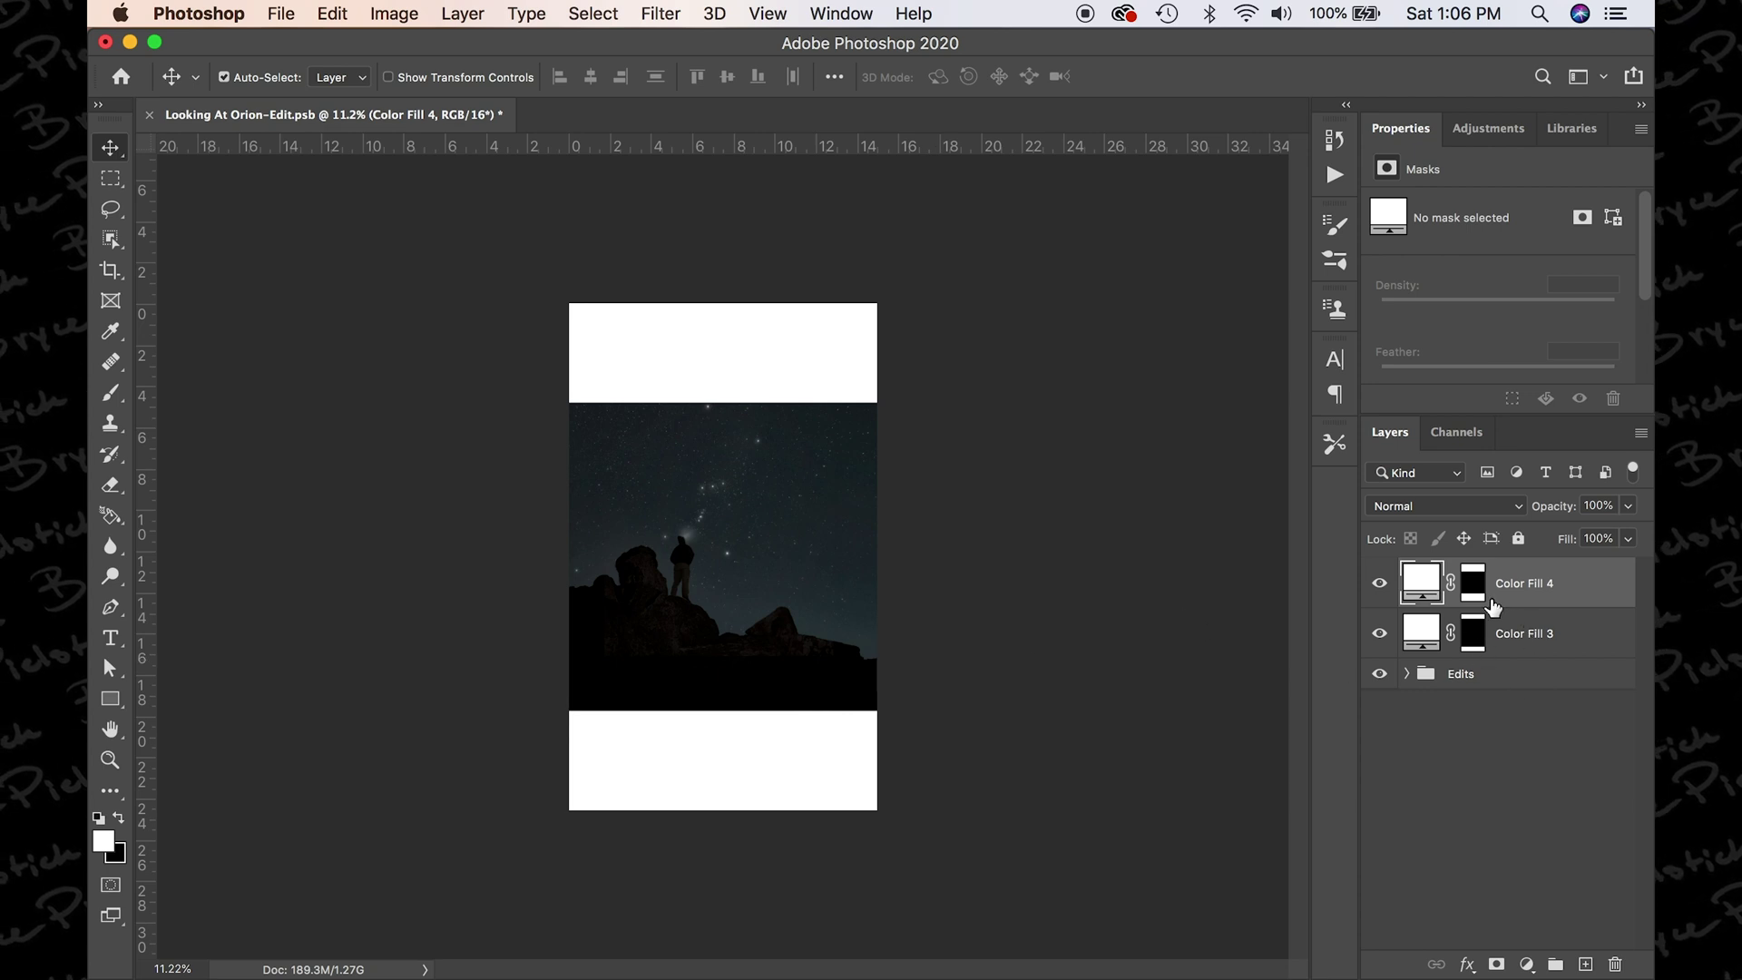
- Toggle the visibility of Color Fill 4 to compare the square crop with the Color Fill 3 crop
{"action": "left_click", "coordinate": [1380, 584]}
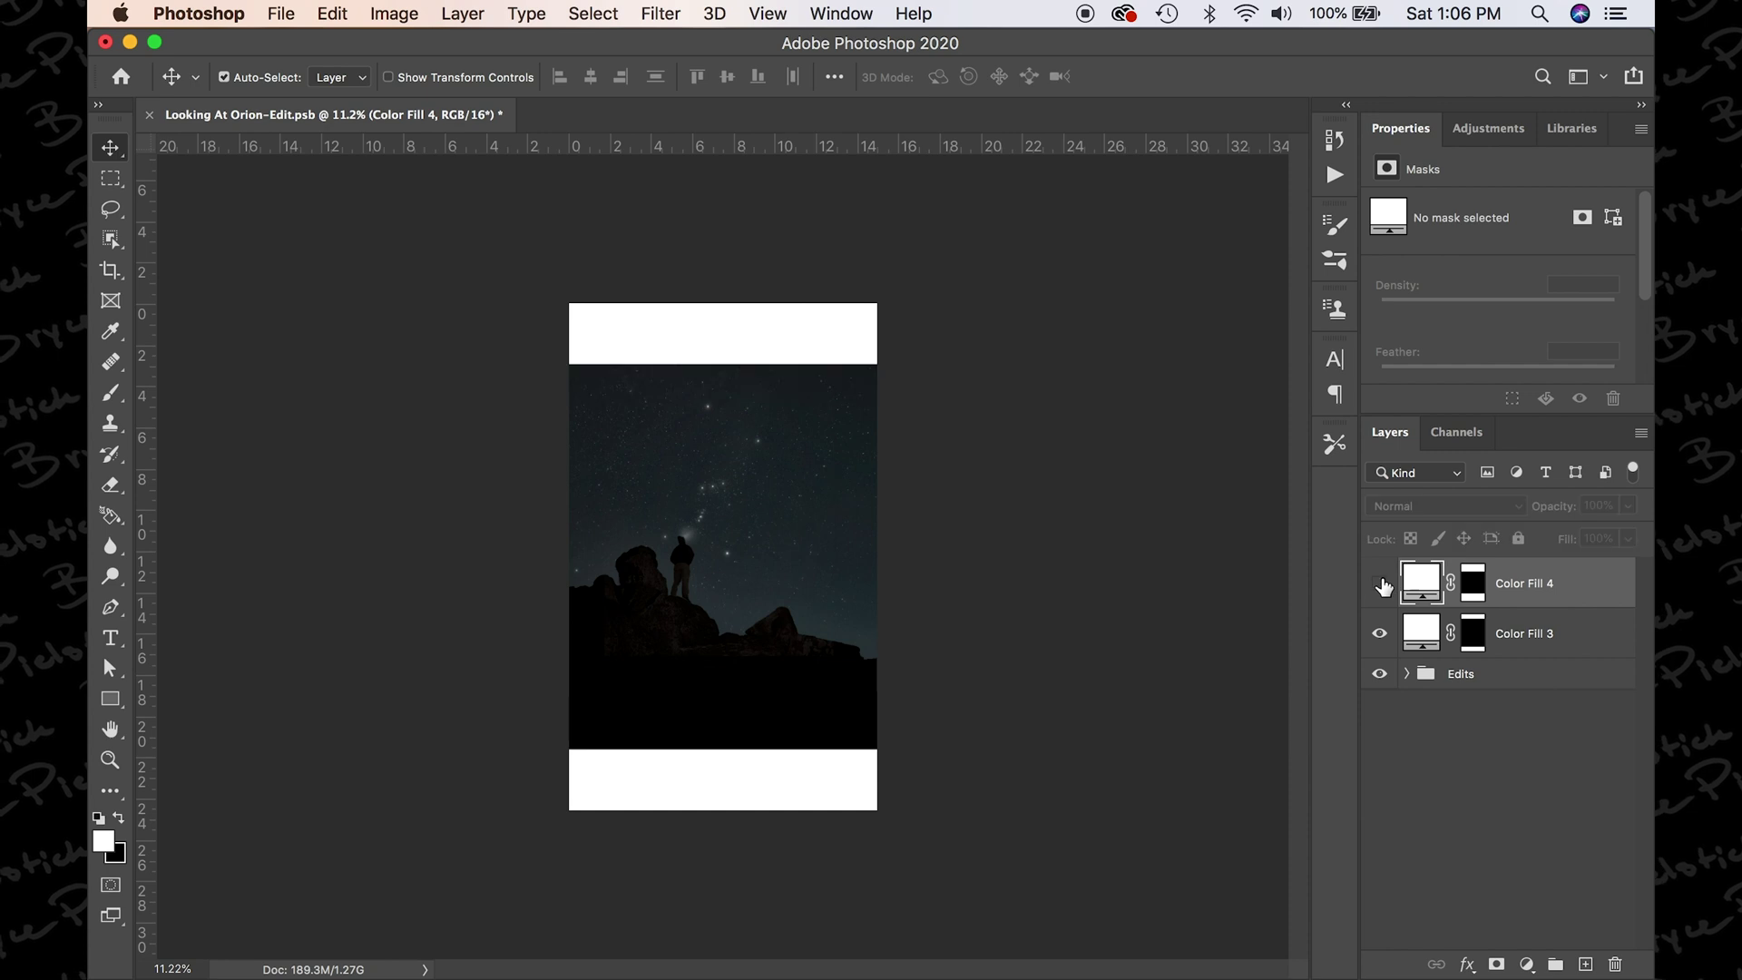
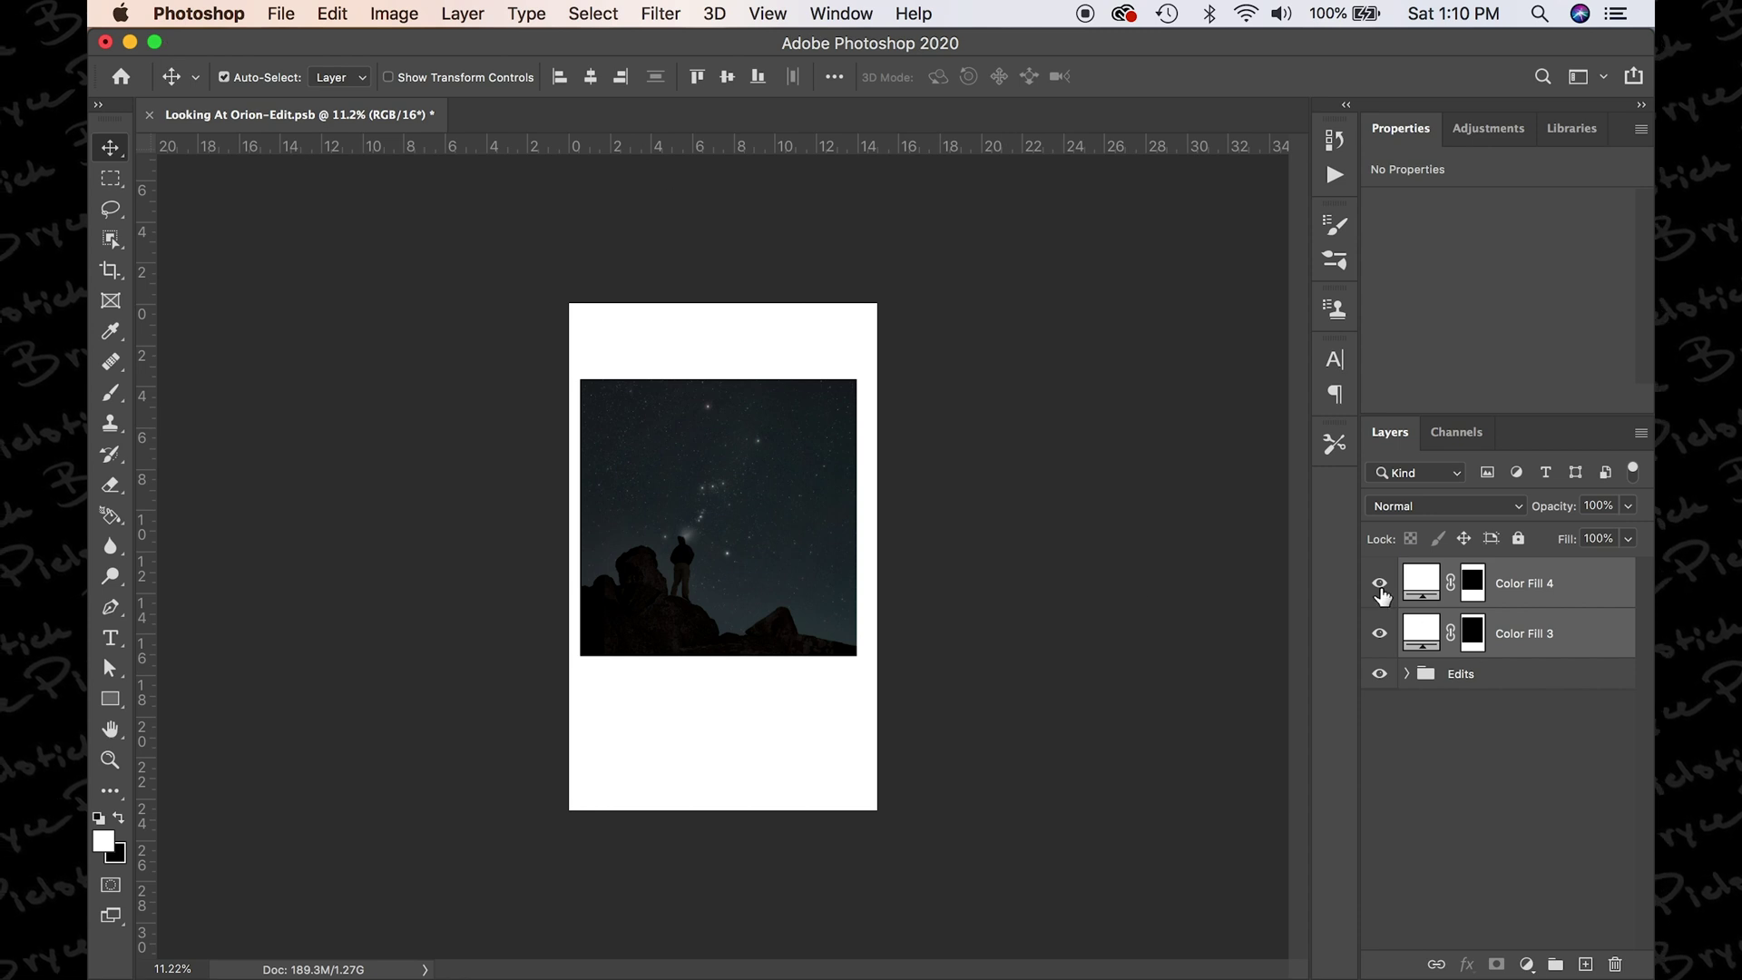
{"action": "left_click", "coordinate": [1380, 588]}
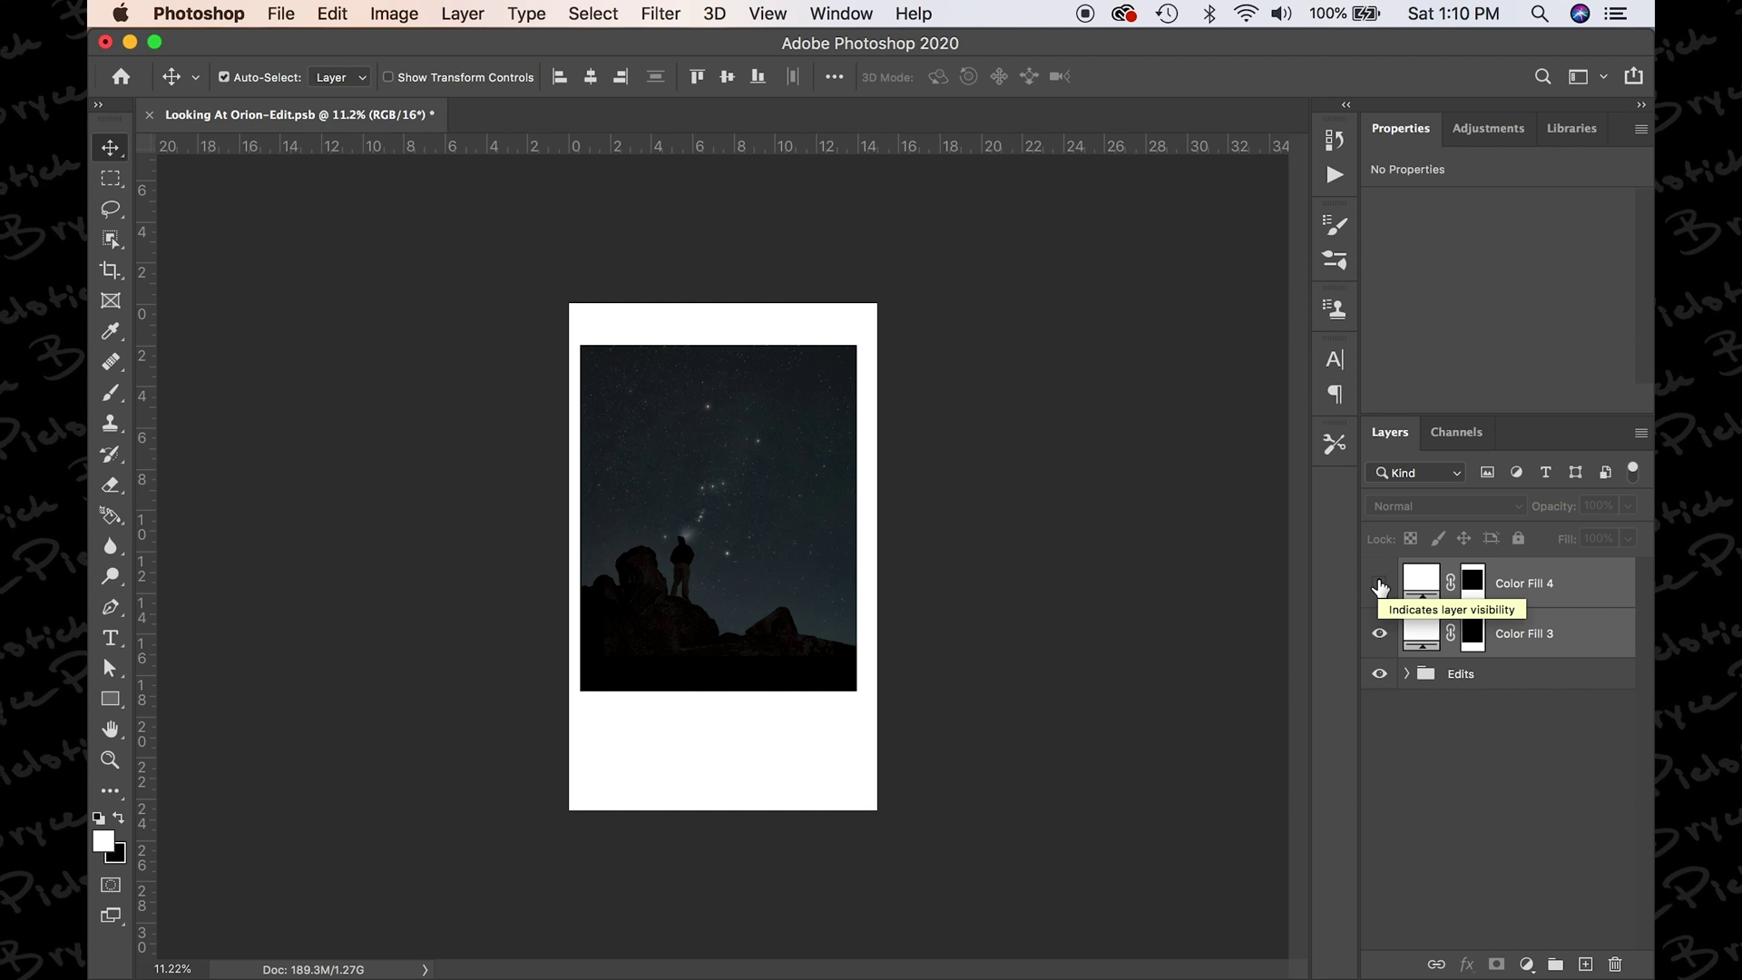
{"action": "left_click", "coordinate": [1380, 586]}
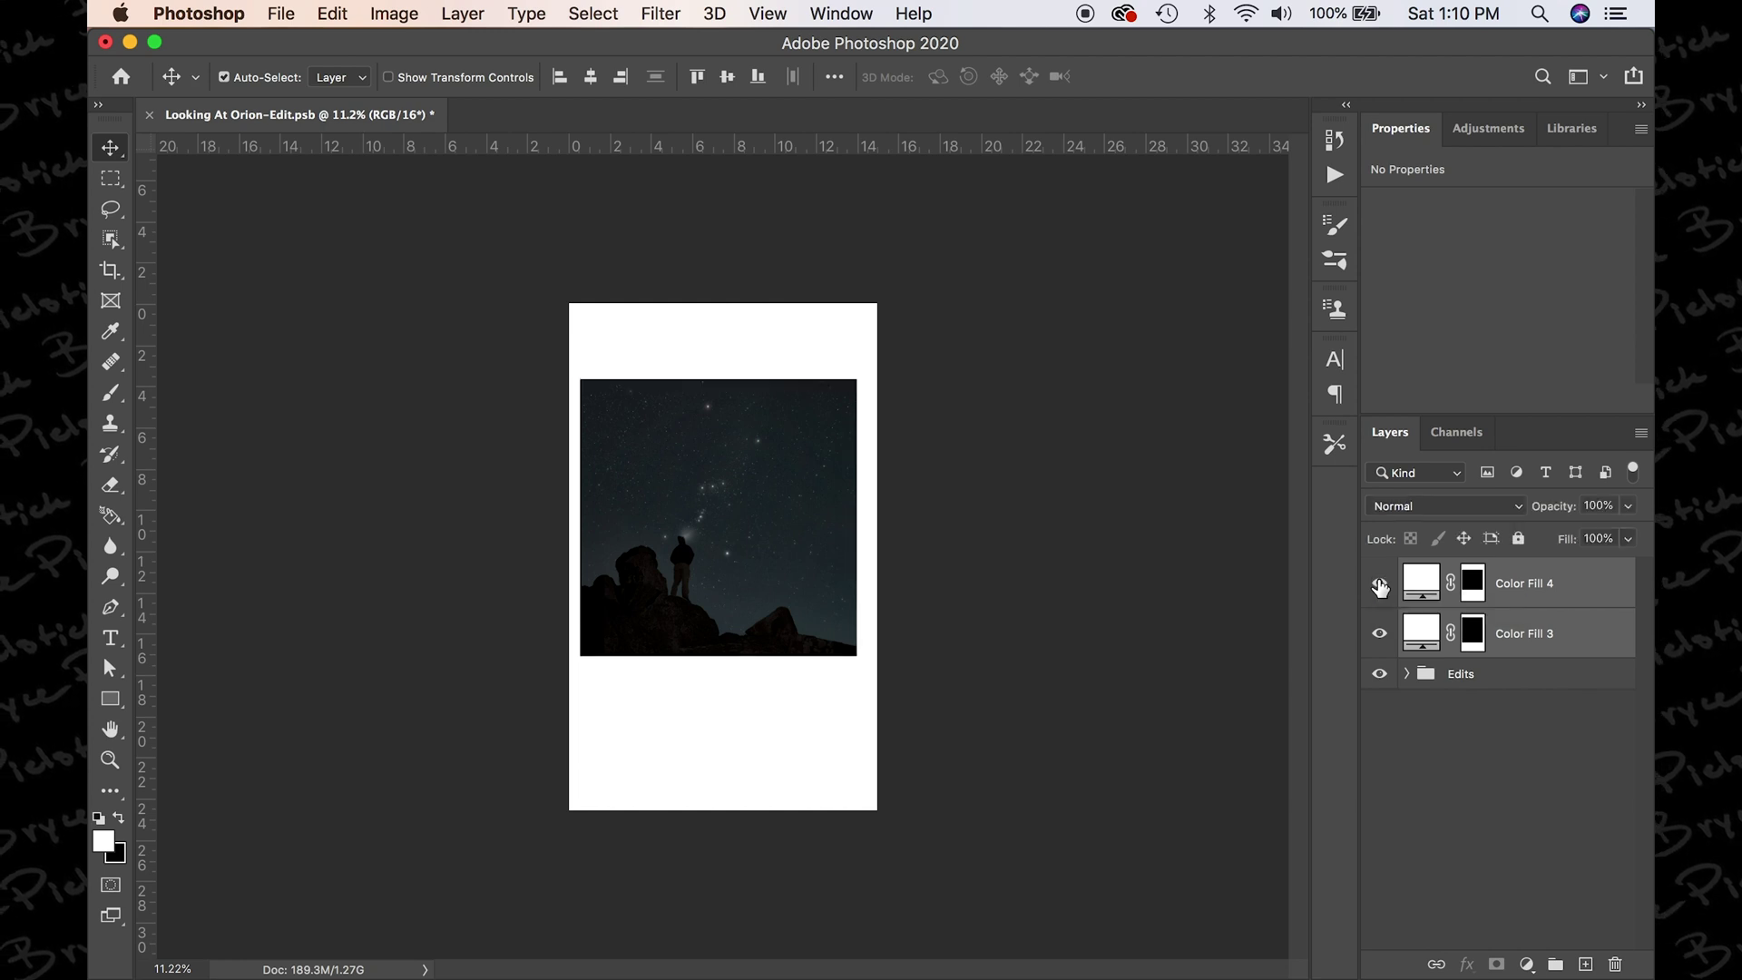
{"action": "left_click", "coordinate": [1380, 587]}
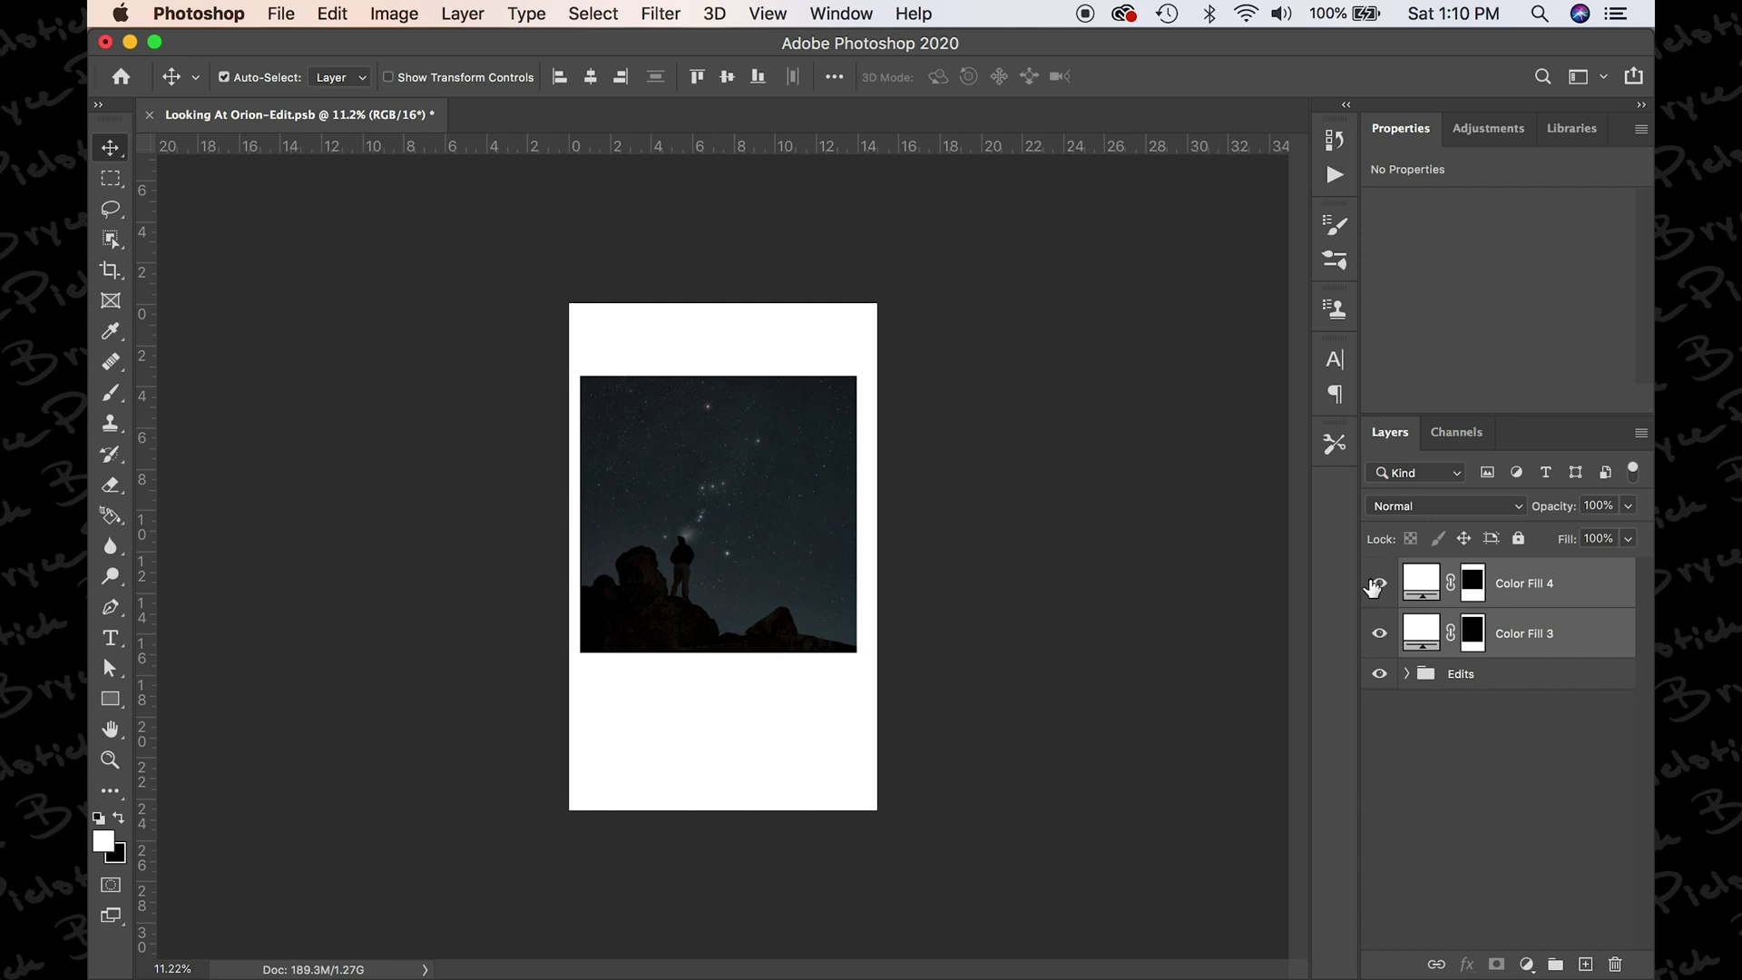
{"action": "left_click", "coordinate": [1378, 587]}
{"action": "left_click", "coordinate": [1375, 586]}
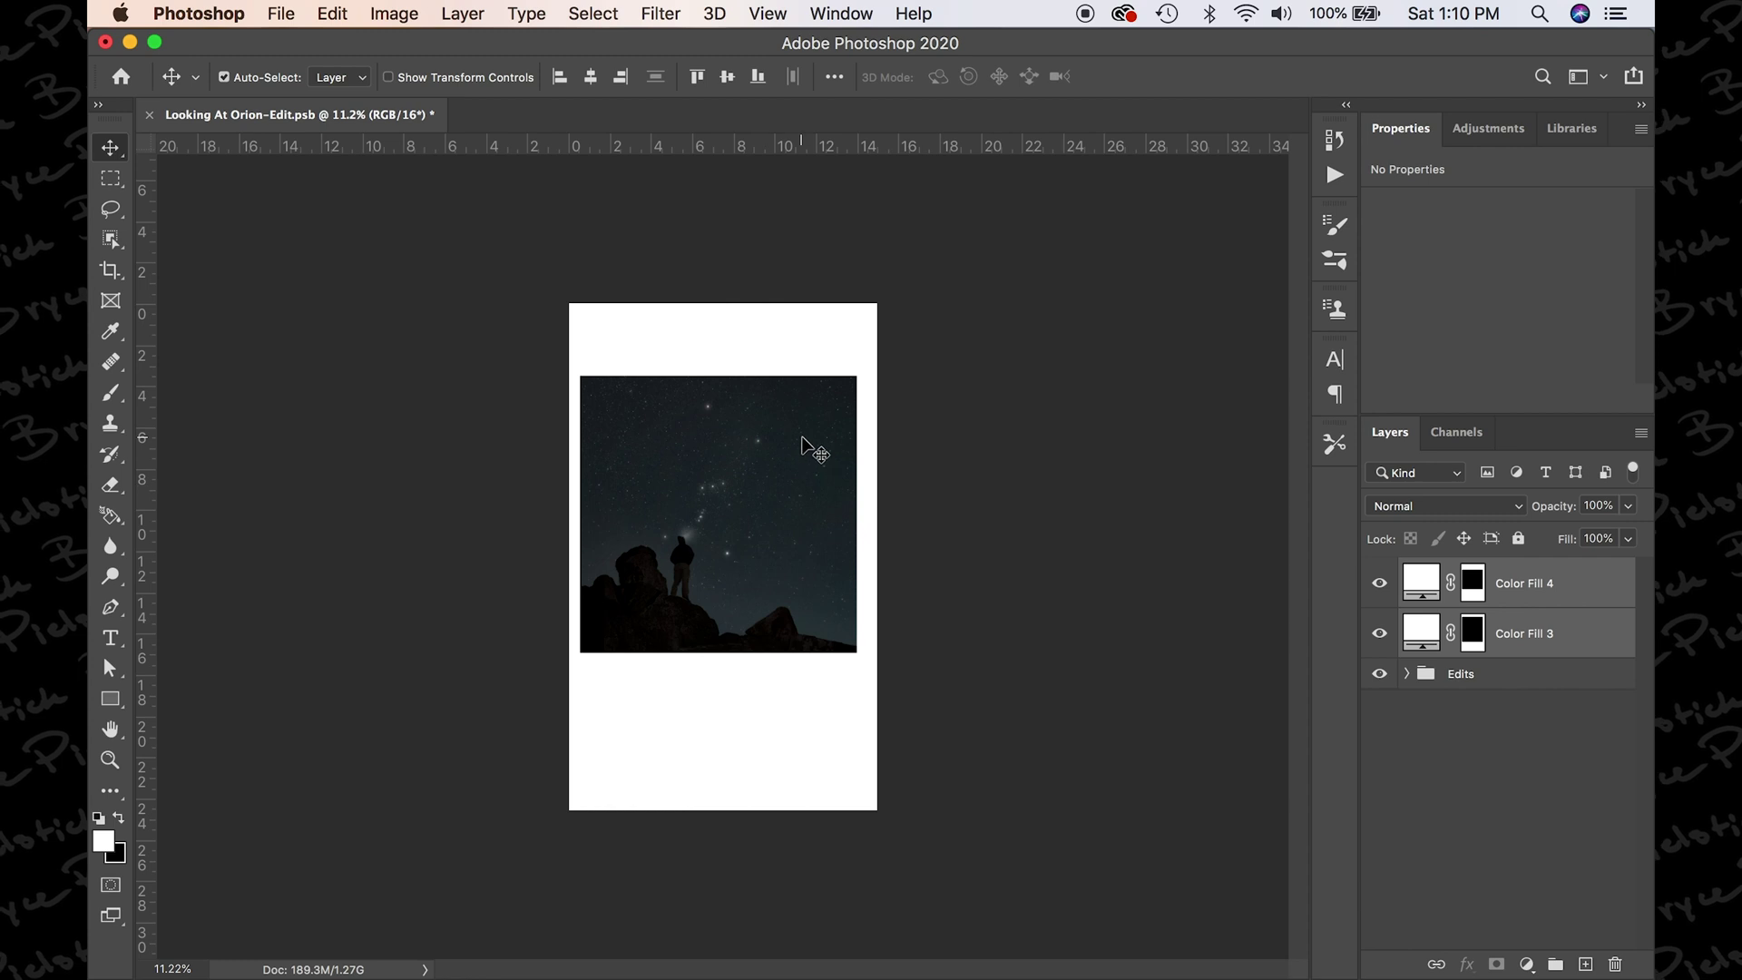
- Try dark gray 333333, sampled from the canvas surroundings, as the color of Color Fill 4
{"action": "left_click", "coordinate": [1427, 590]}
{"action": "double_click", "coordinate": [1422, 582]}
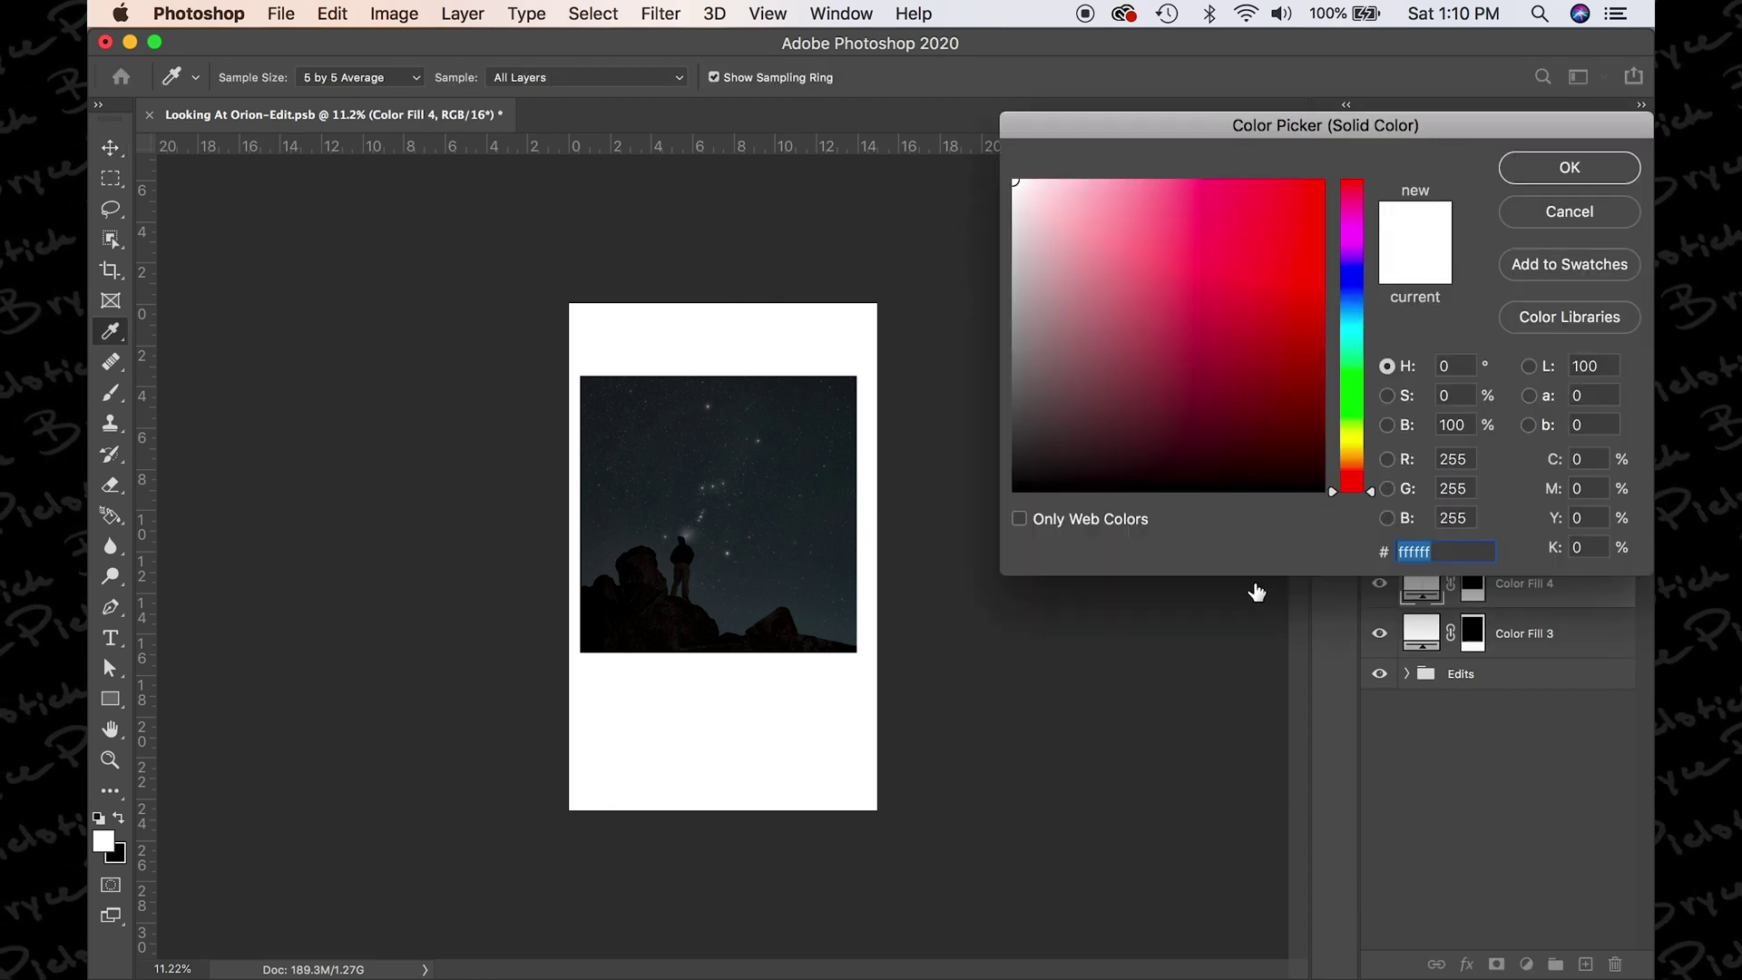
{"action": "left_click", "coordinate": [955, 514]}
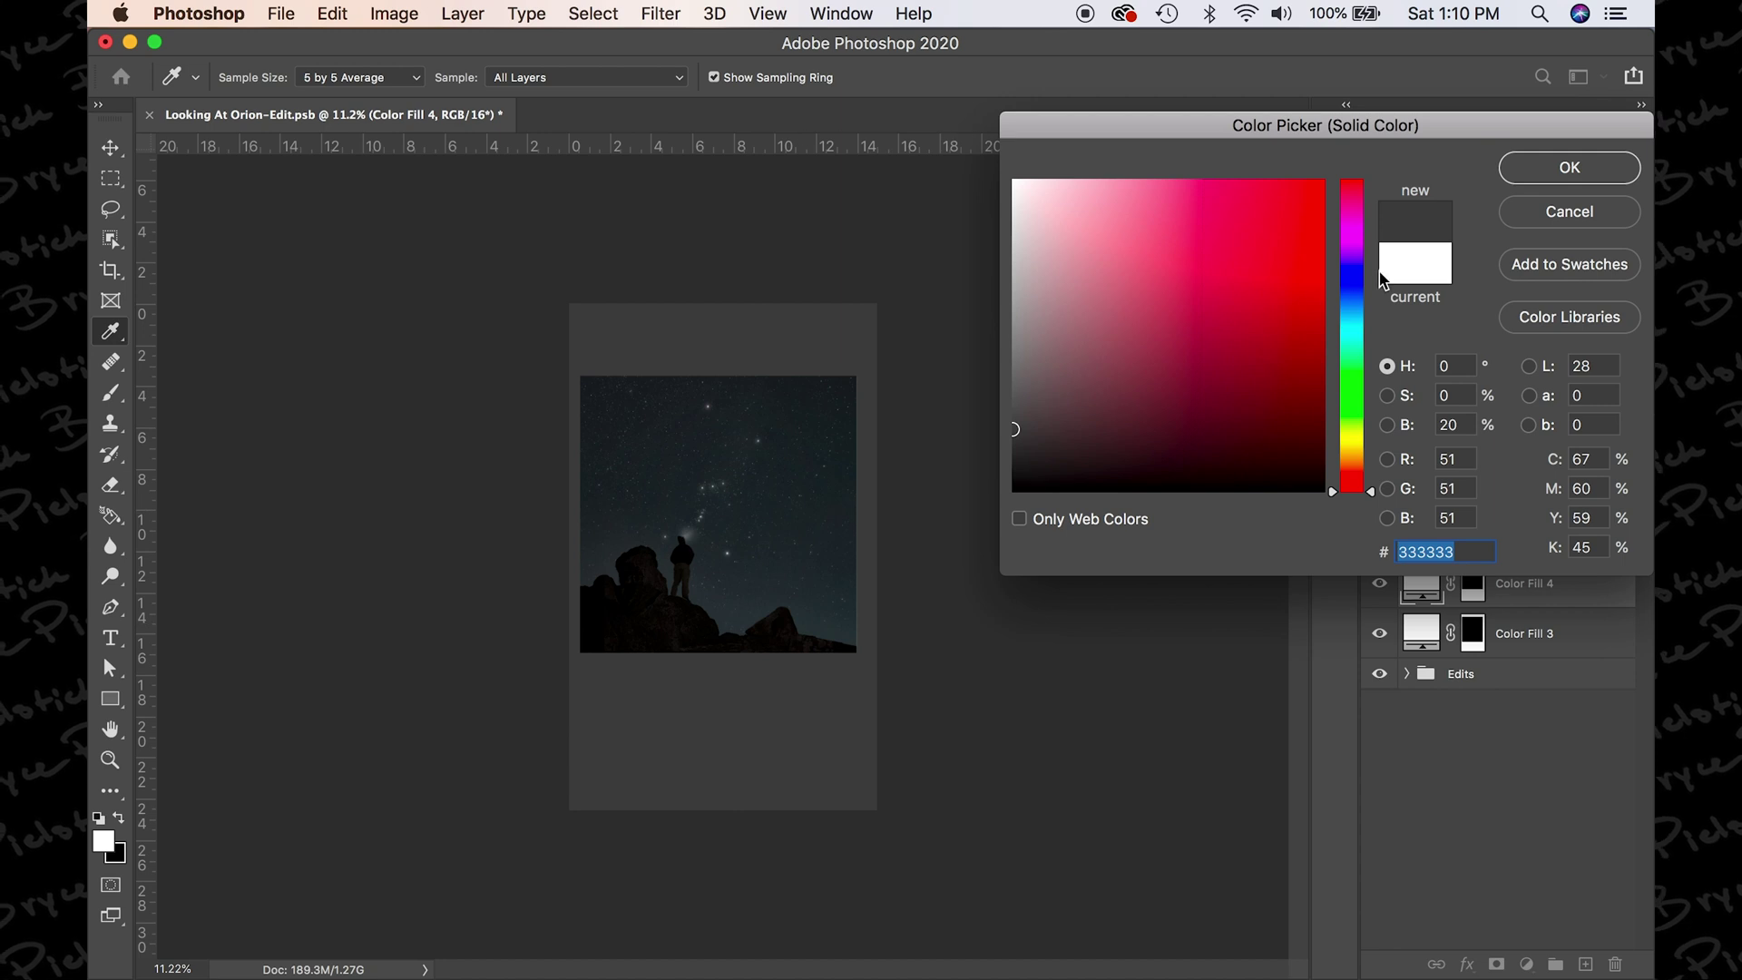
{"action": "left_click", "coordinate": [1549, 177]}
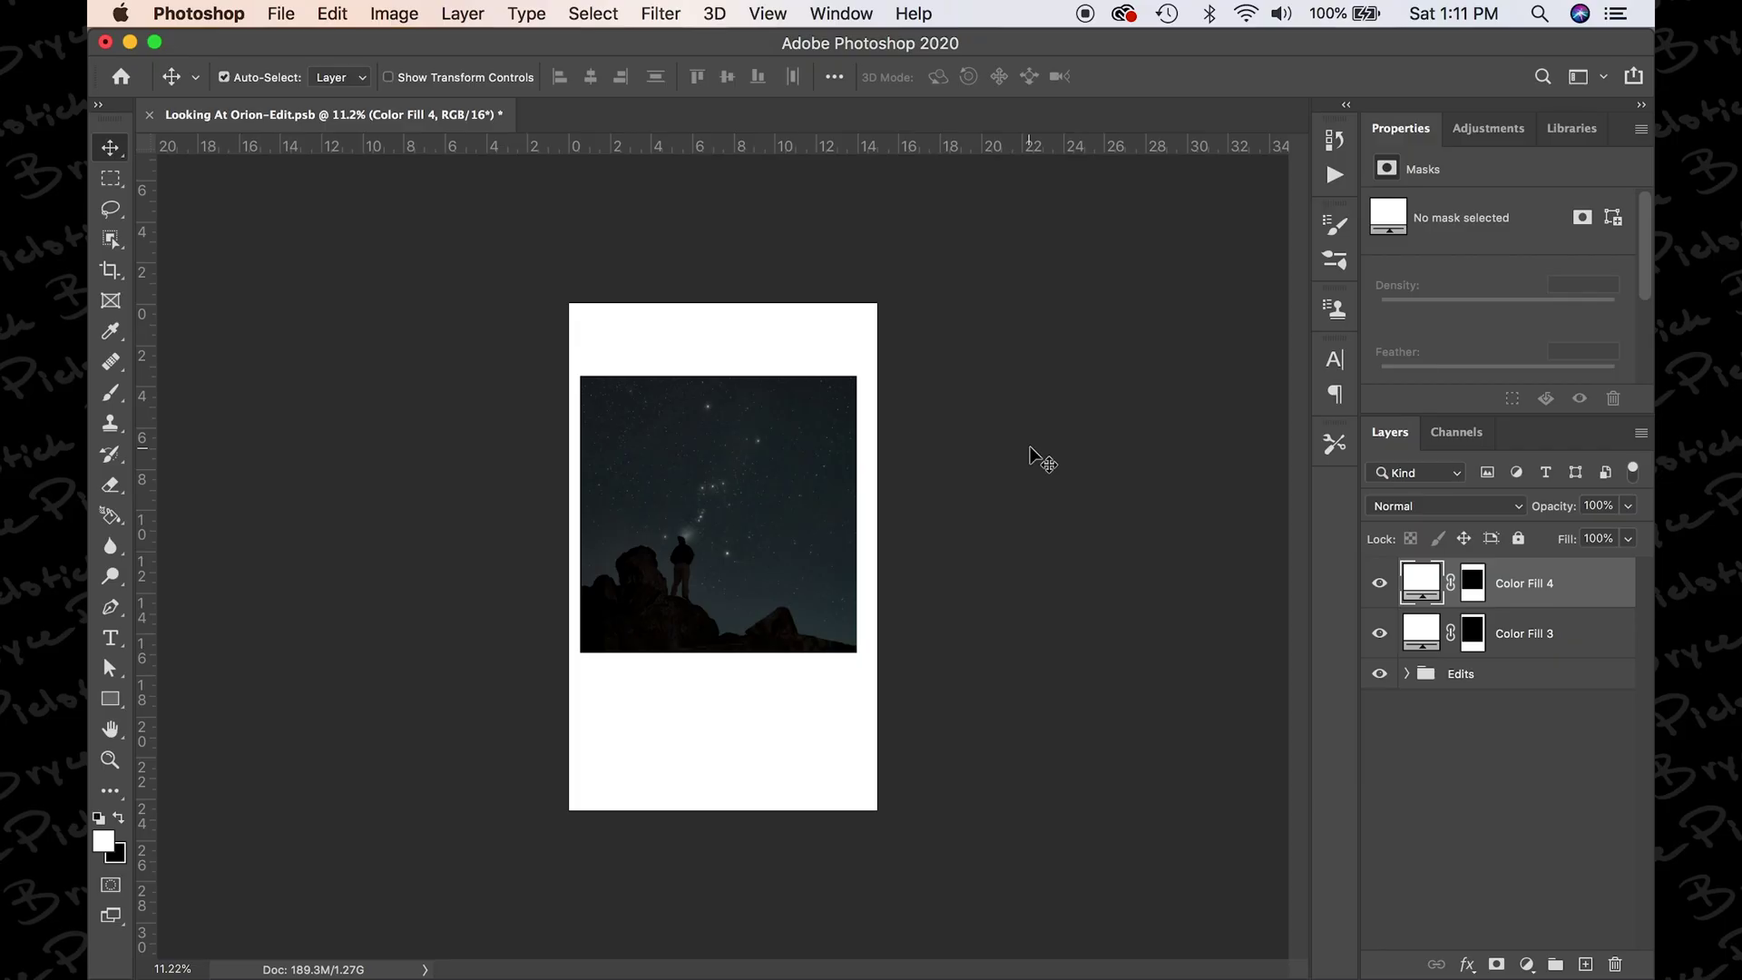
- Set the area surrounding the canvas to a custom white color (ffffff)
{"action": "right_click", "coordinate": [1032, 457]}
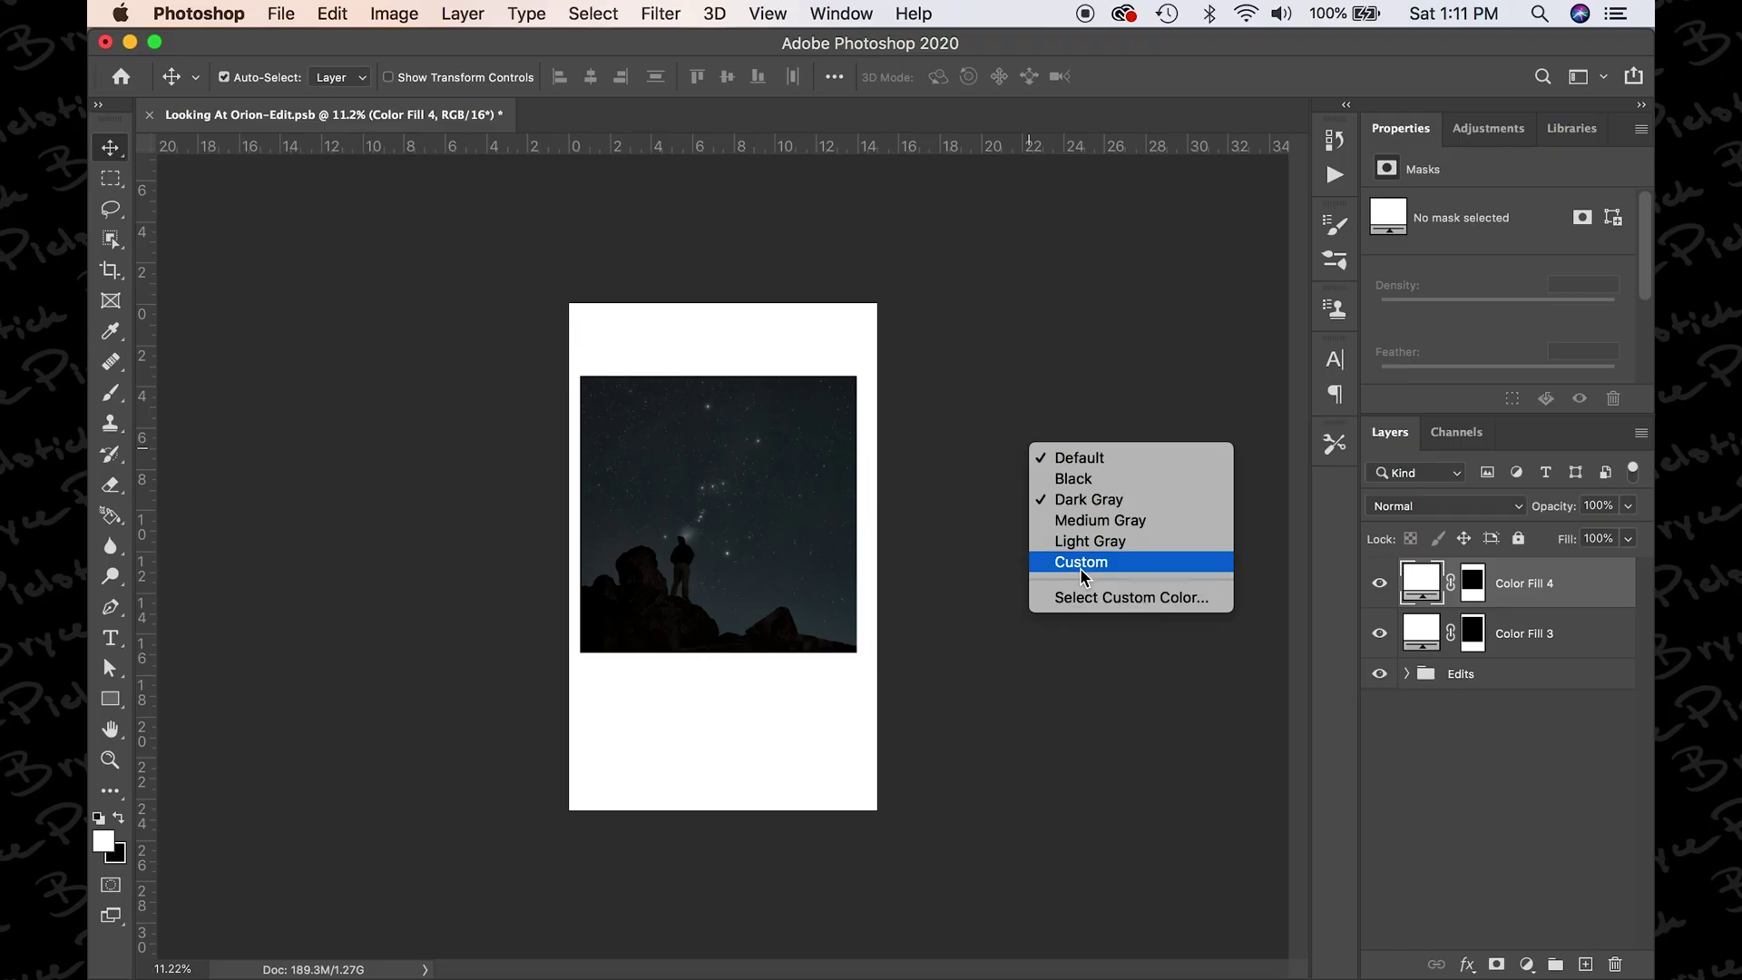
{"action": "left_click", "coordinate": [1080, 563]}
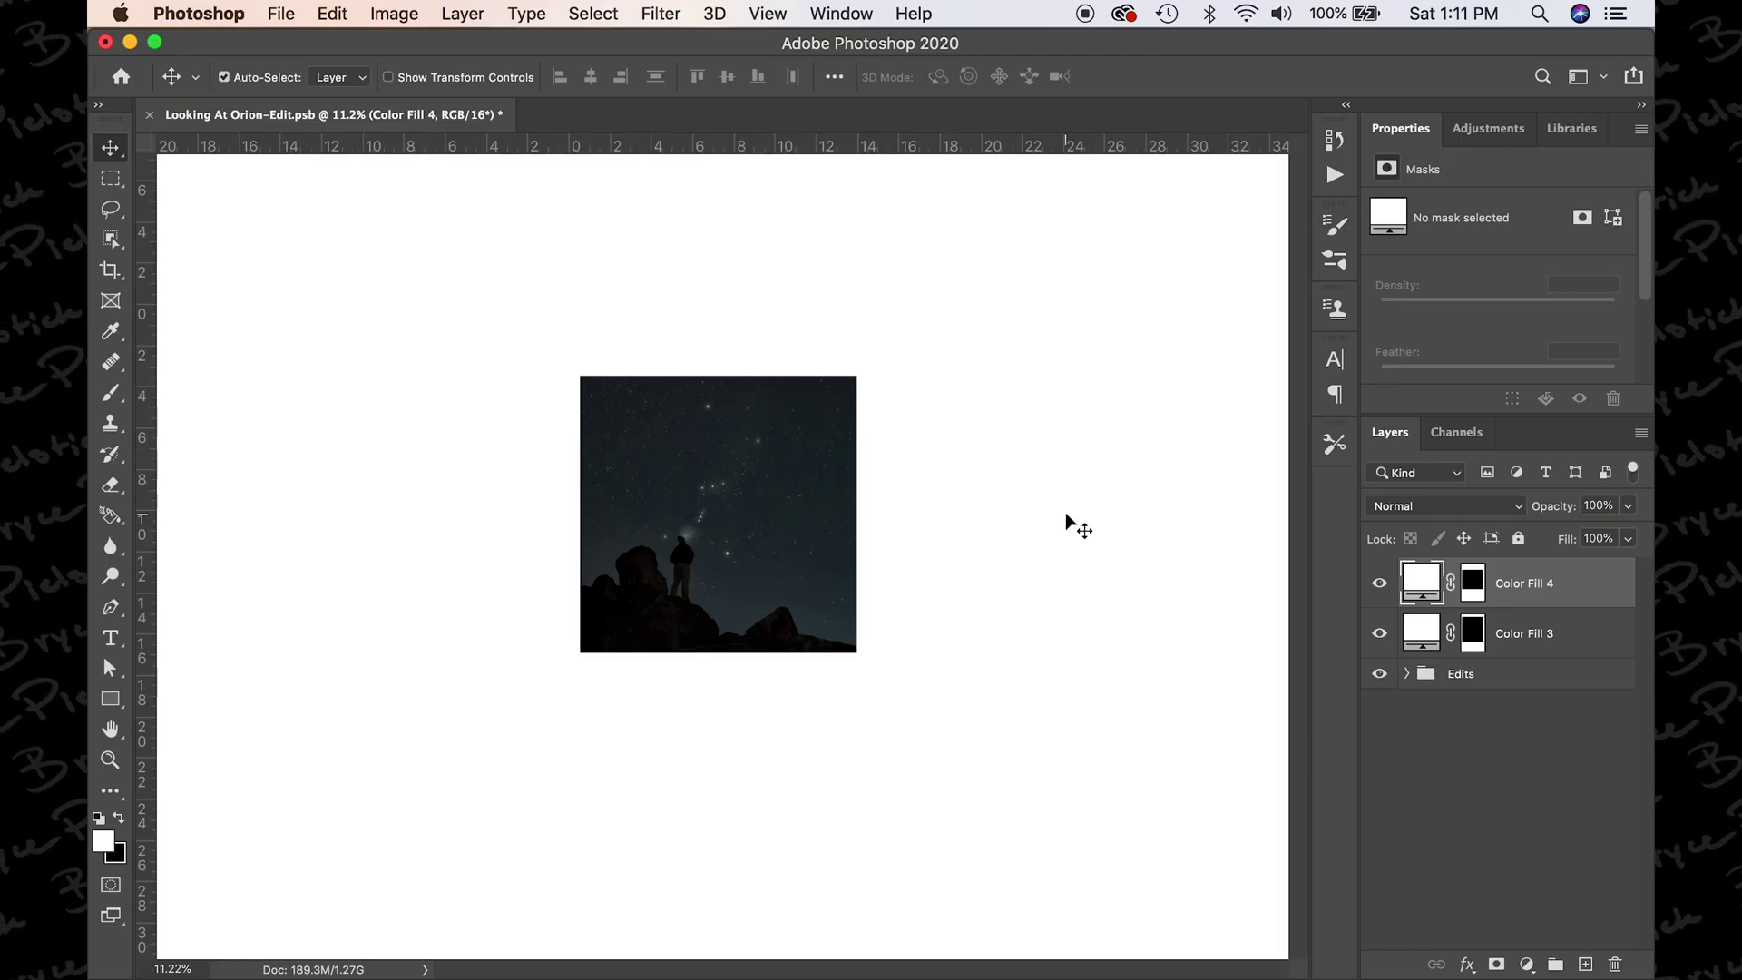
{"action": "right_click", "coordinate": [1067, 515]}
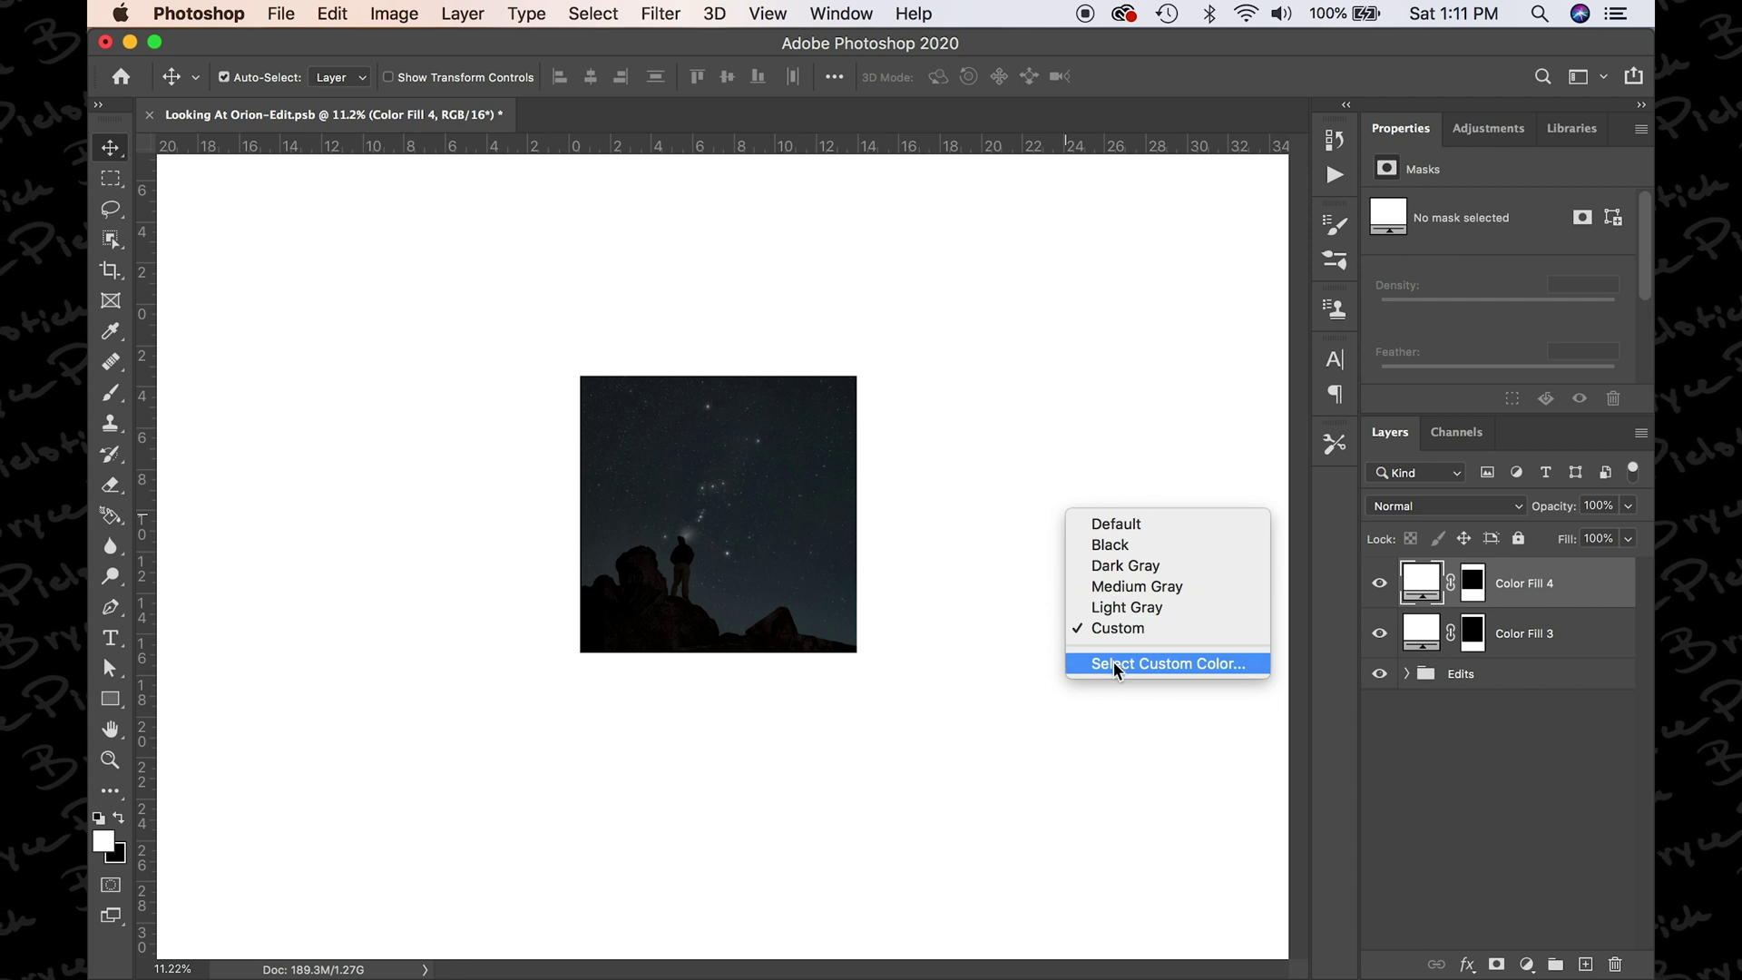
{"action": "left_click", "coordinate": [1133, 662]}
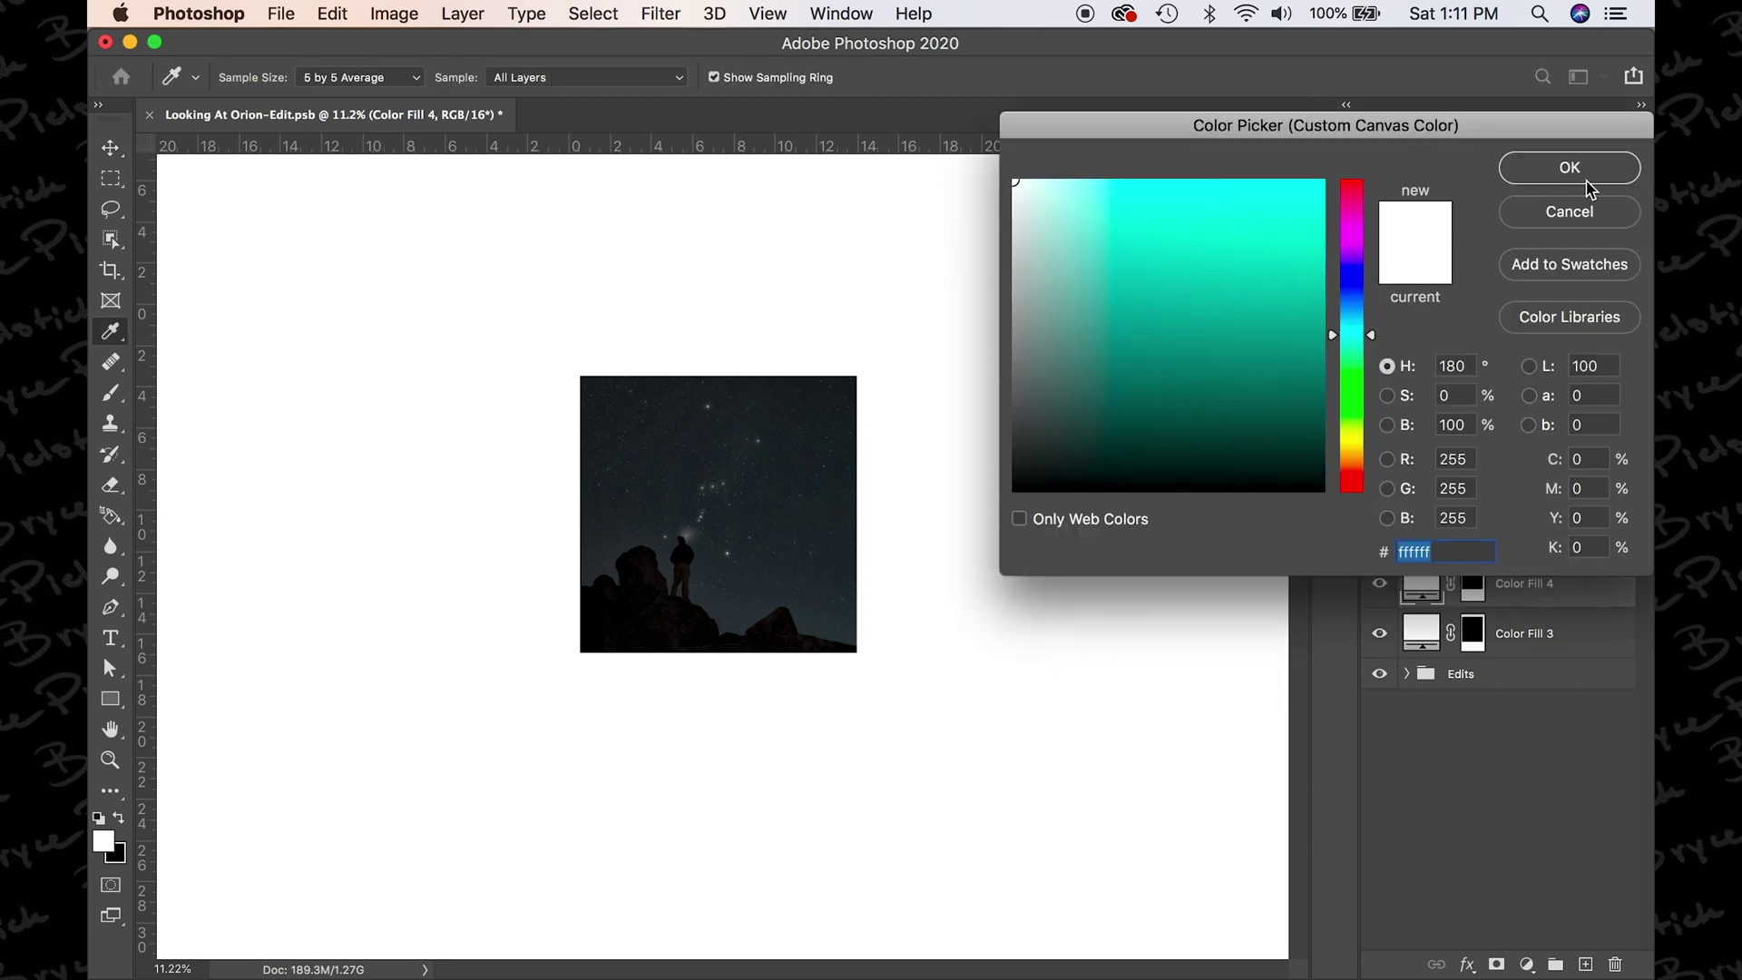
{"action": "left_click", "coordinate": [1571, 169]}
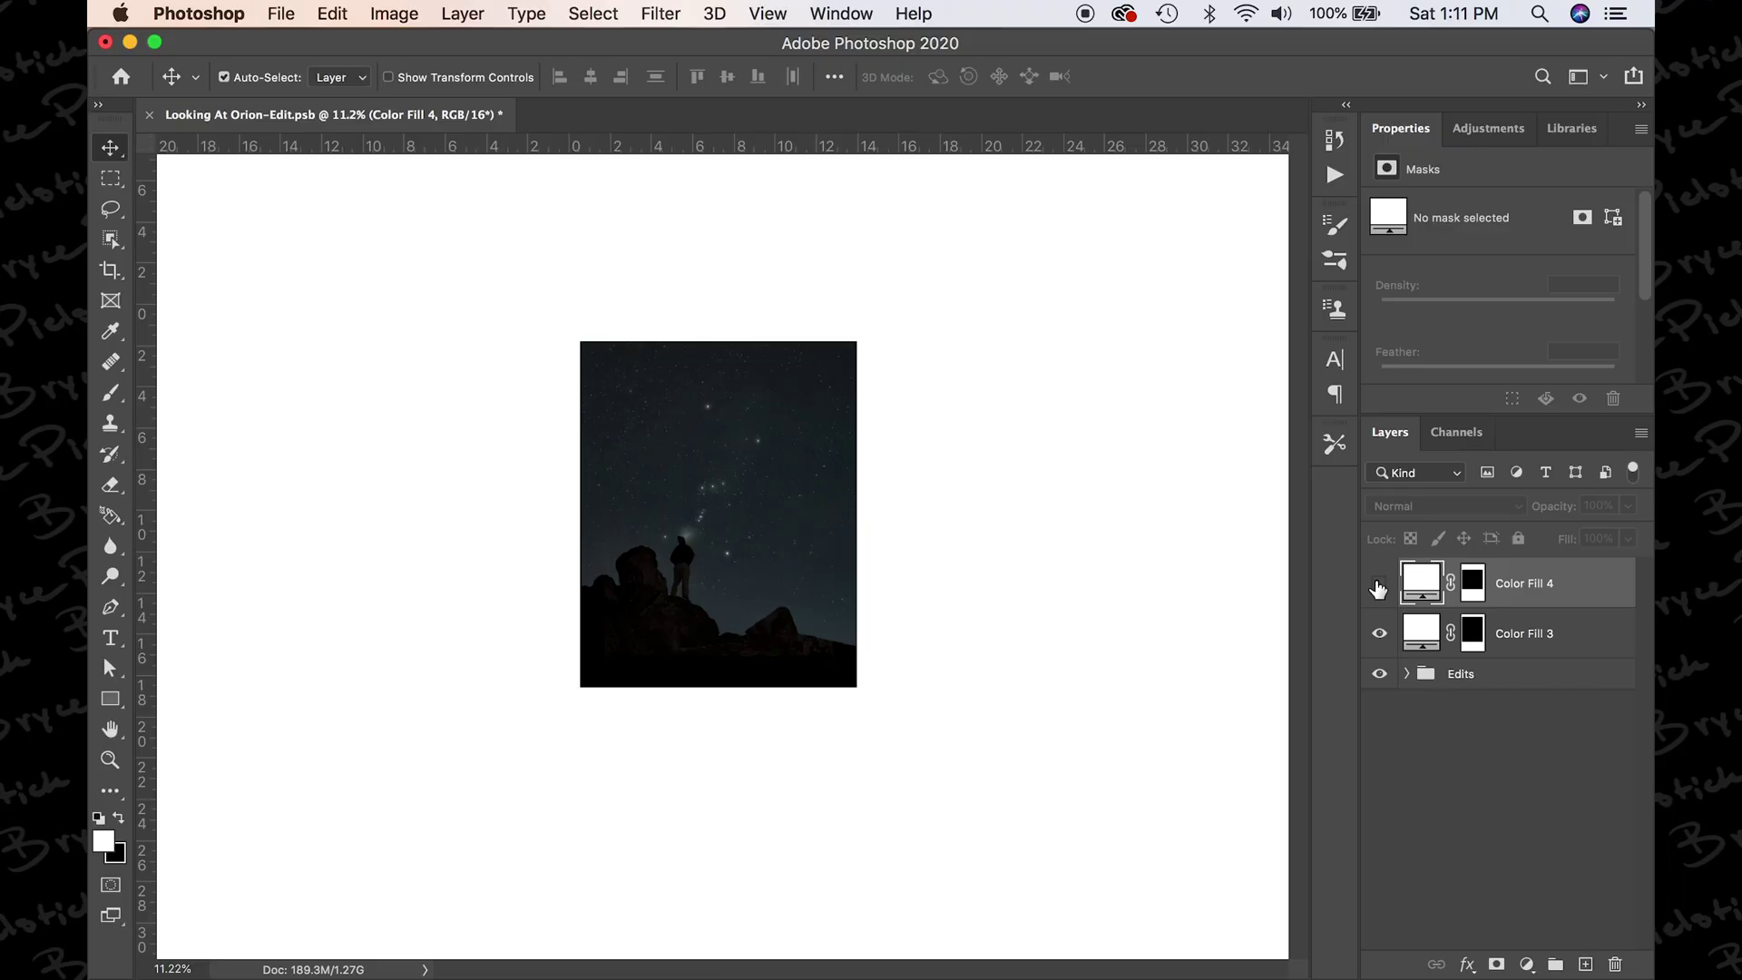
- Toggle Color Fill 4 and Color Fill 3 to compare the square, 800:1000 and uncropped photo against the white surroundings
{"action": "left_click", "coordinate": [1378, 586]}
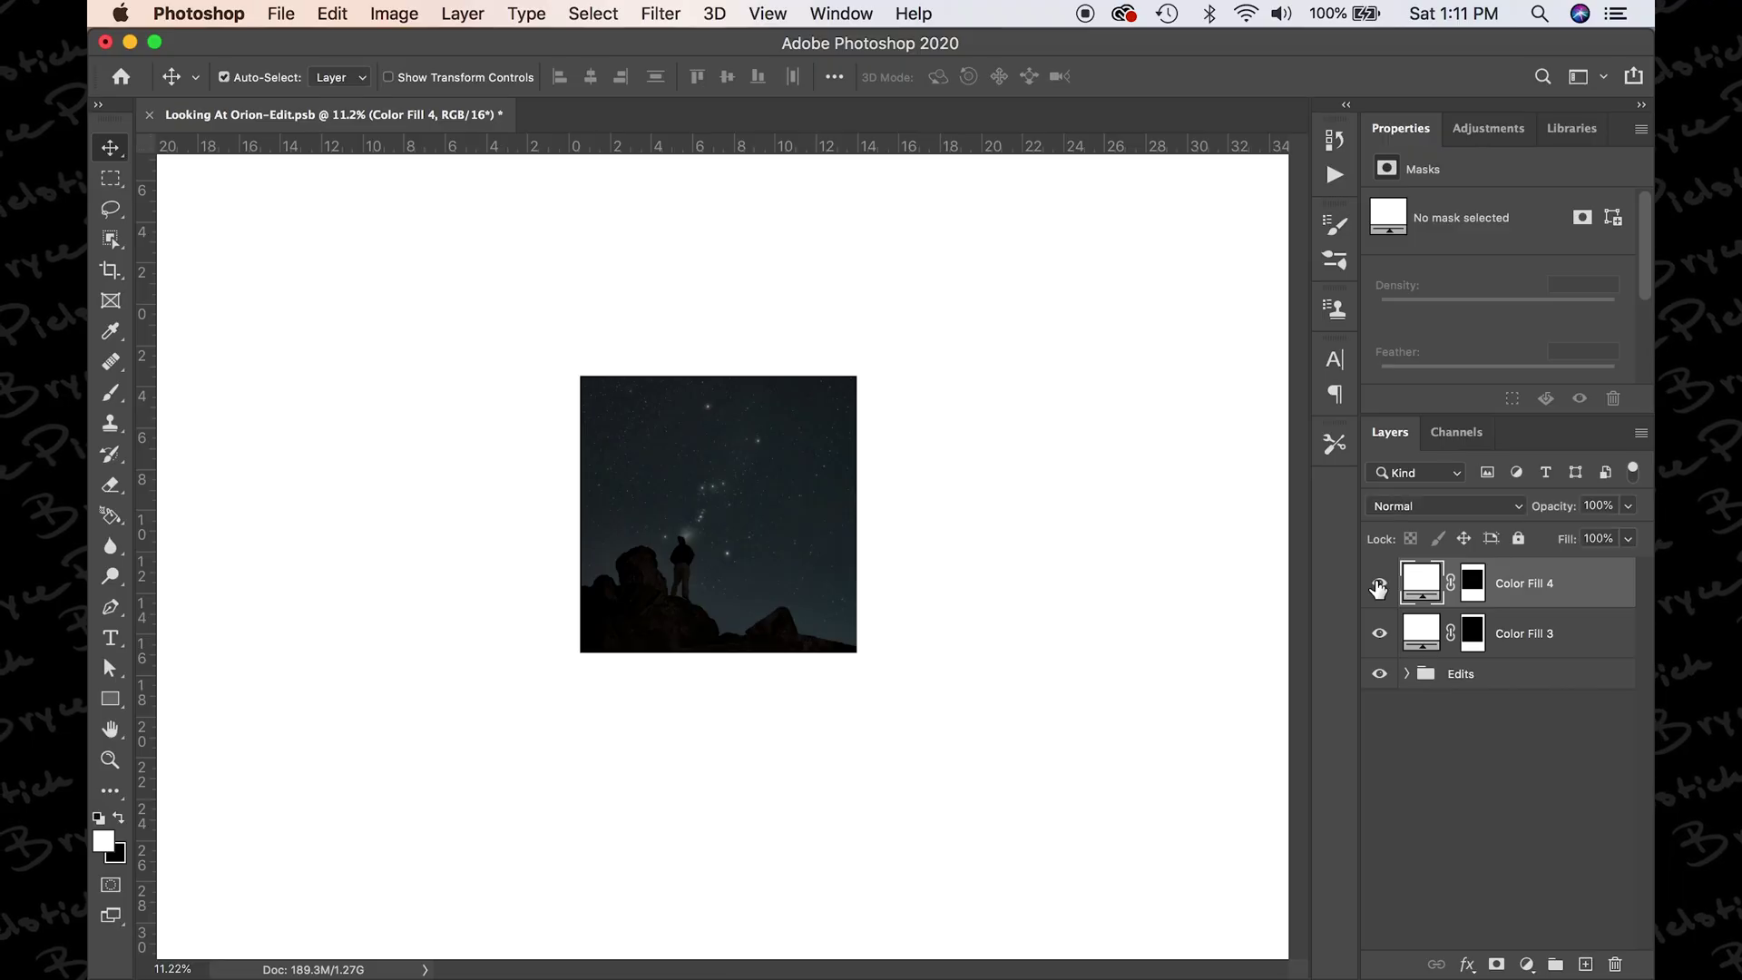
{"action": "left_click", "coordinate": [1378, 588]}
{"action": "left_click", "coordinate": [1380, 636]}
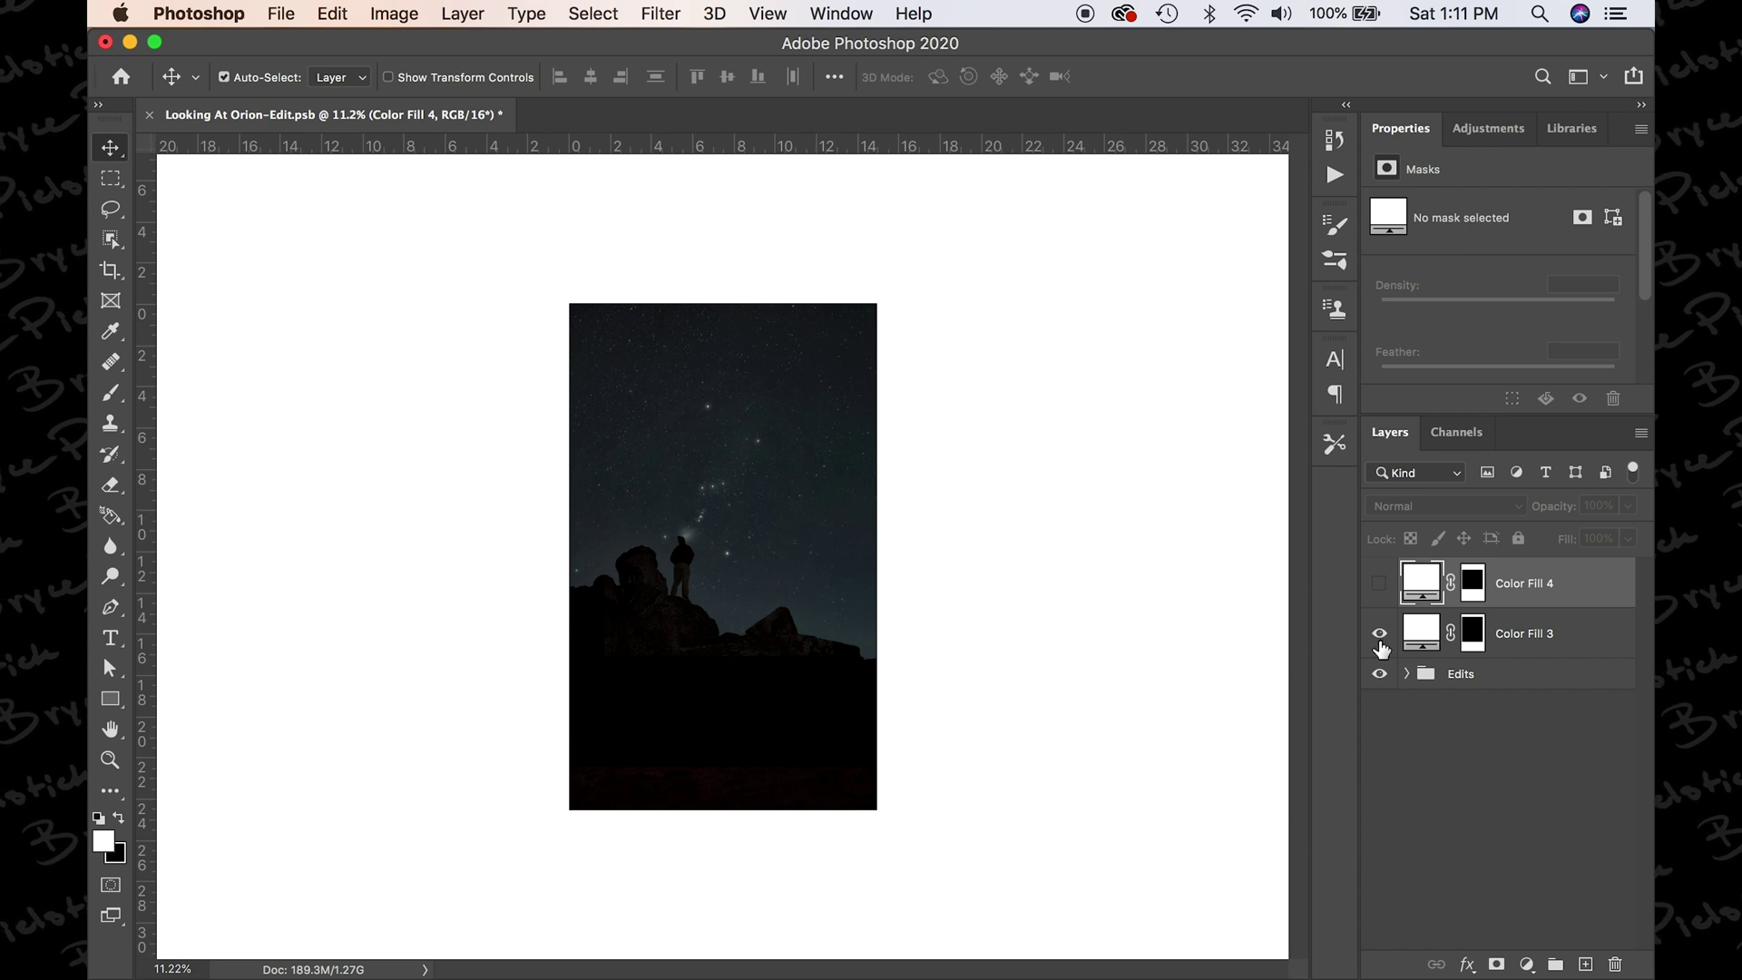
{"action": "left_click", "coordinate": [1380, 640]}
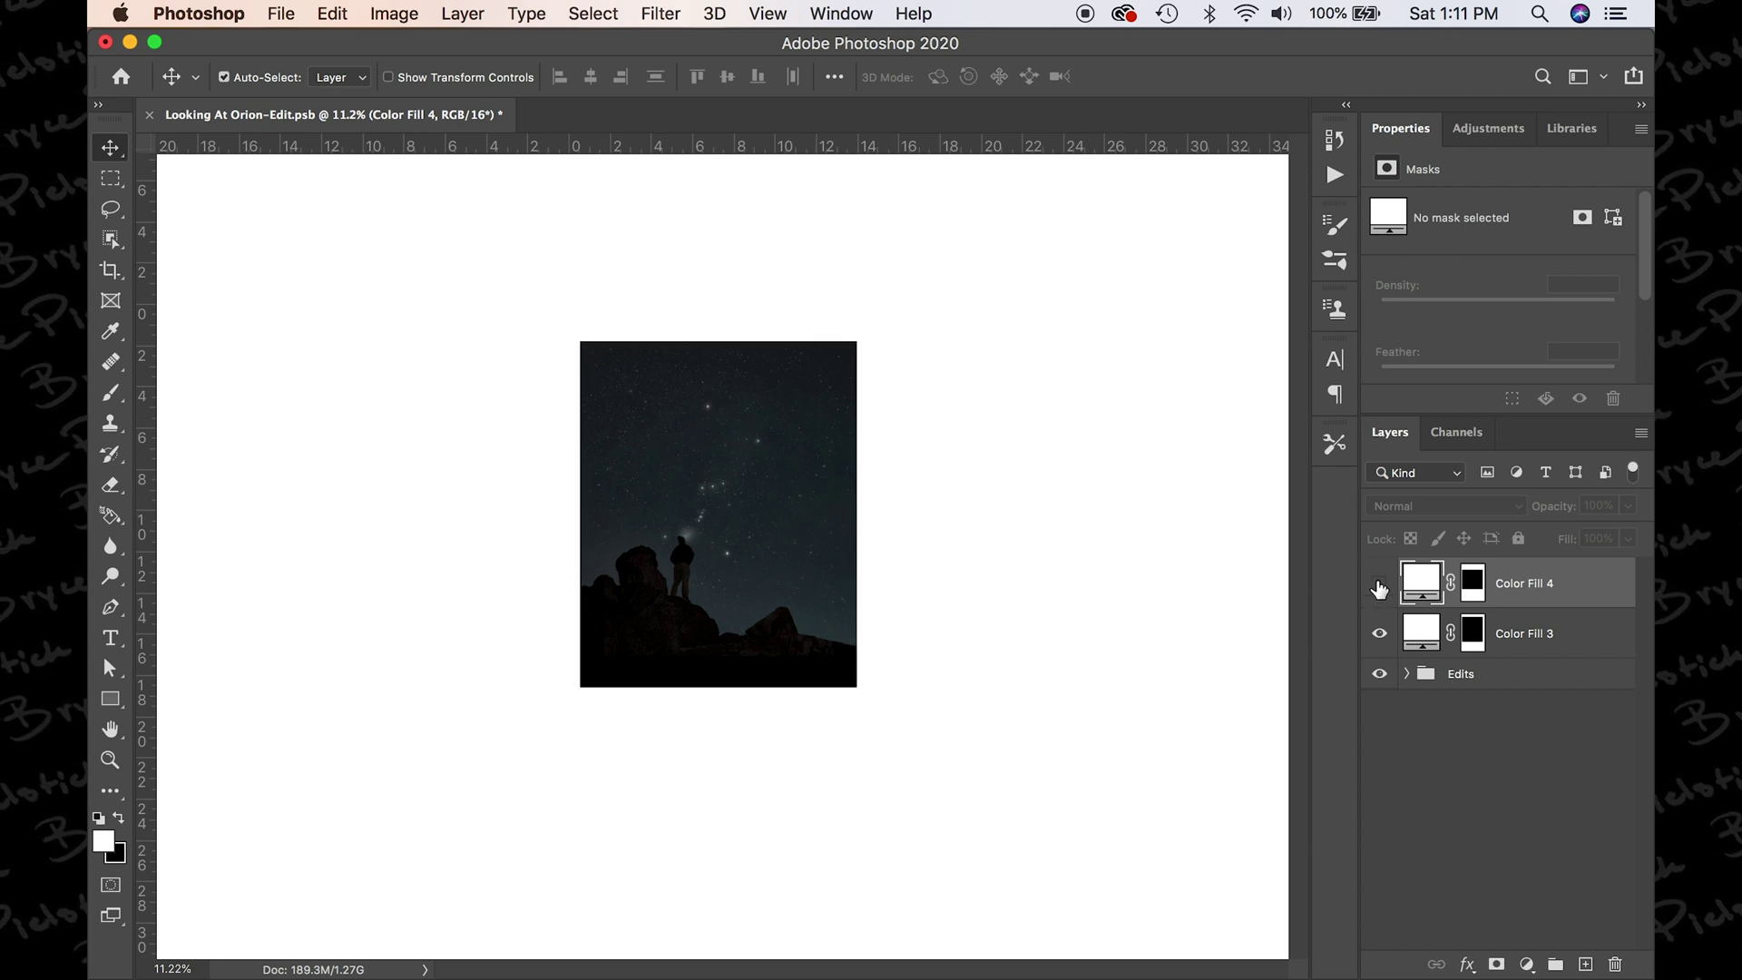
{"action": "left_click", "coordinate": [1379, 588]}
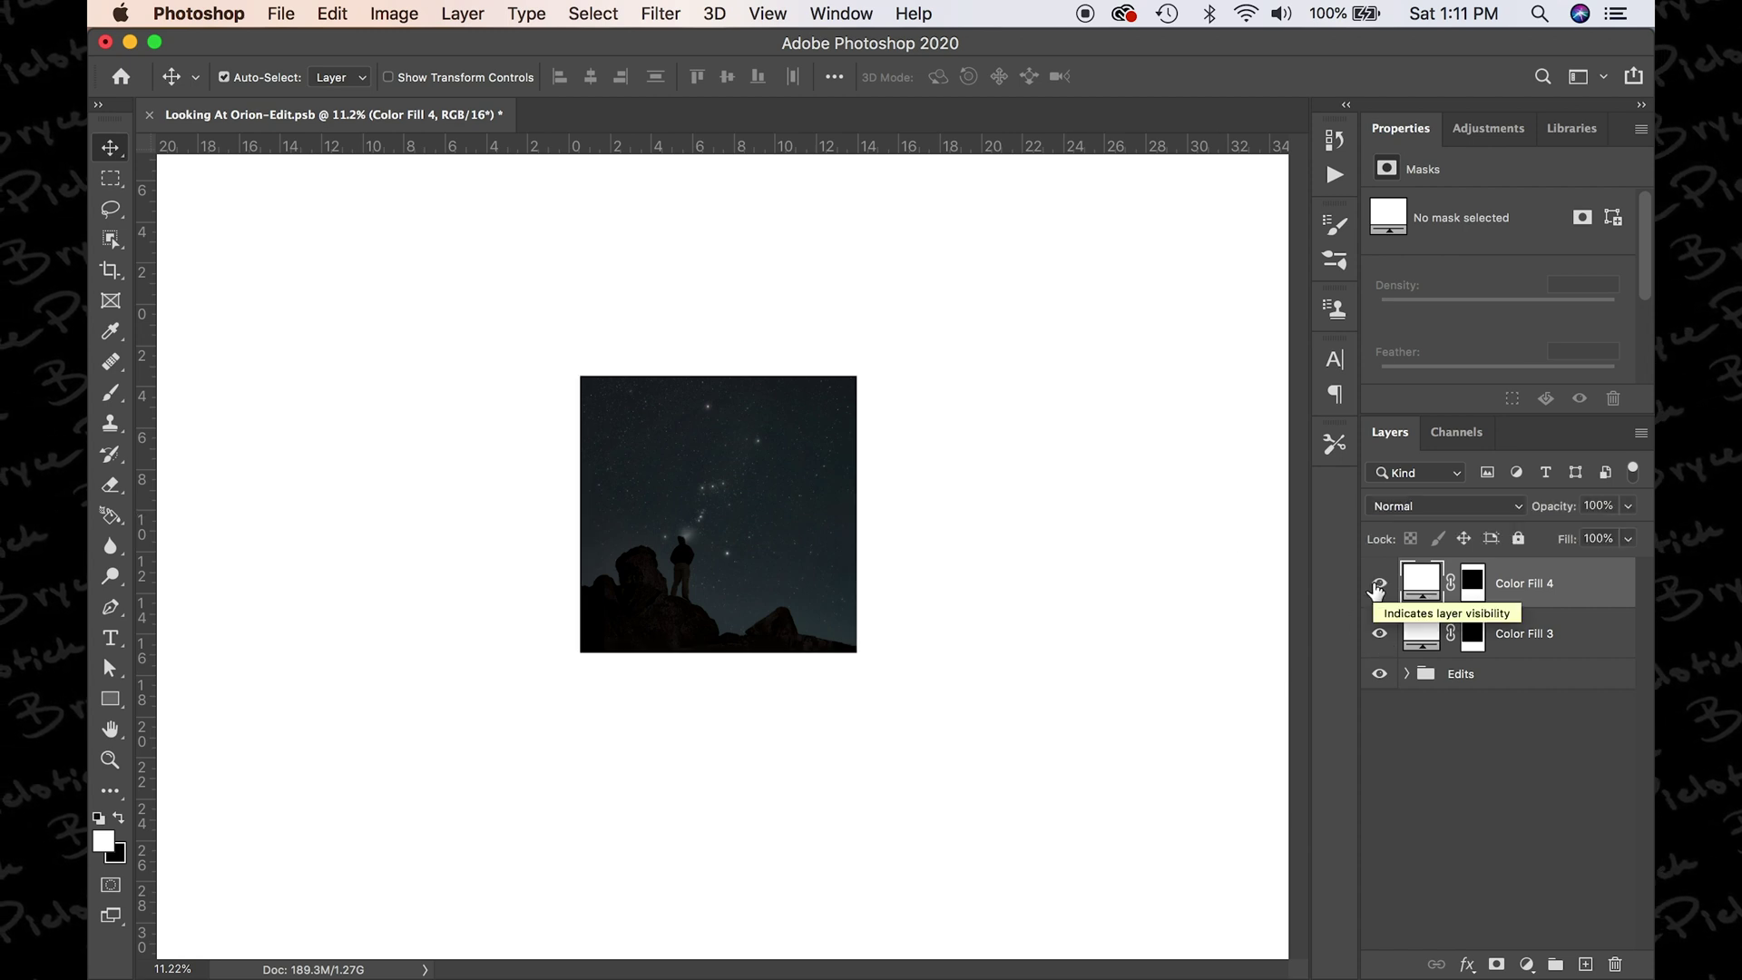
- Set the area surrounding the canvas back to Dark Gray and hide Color Fill 4
{"action": "right_click", "coordinate": [1060, 612]}
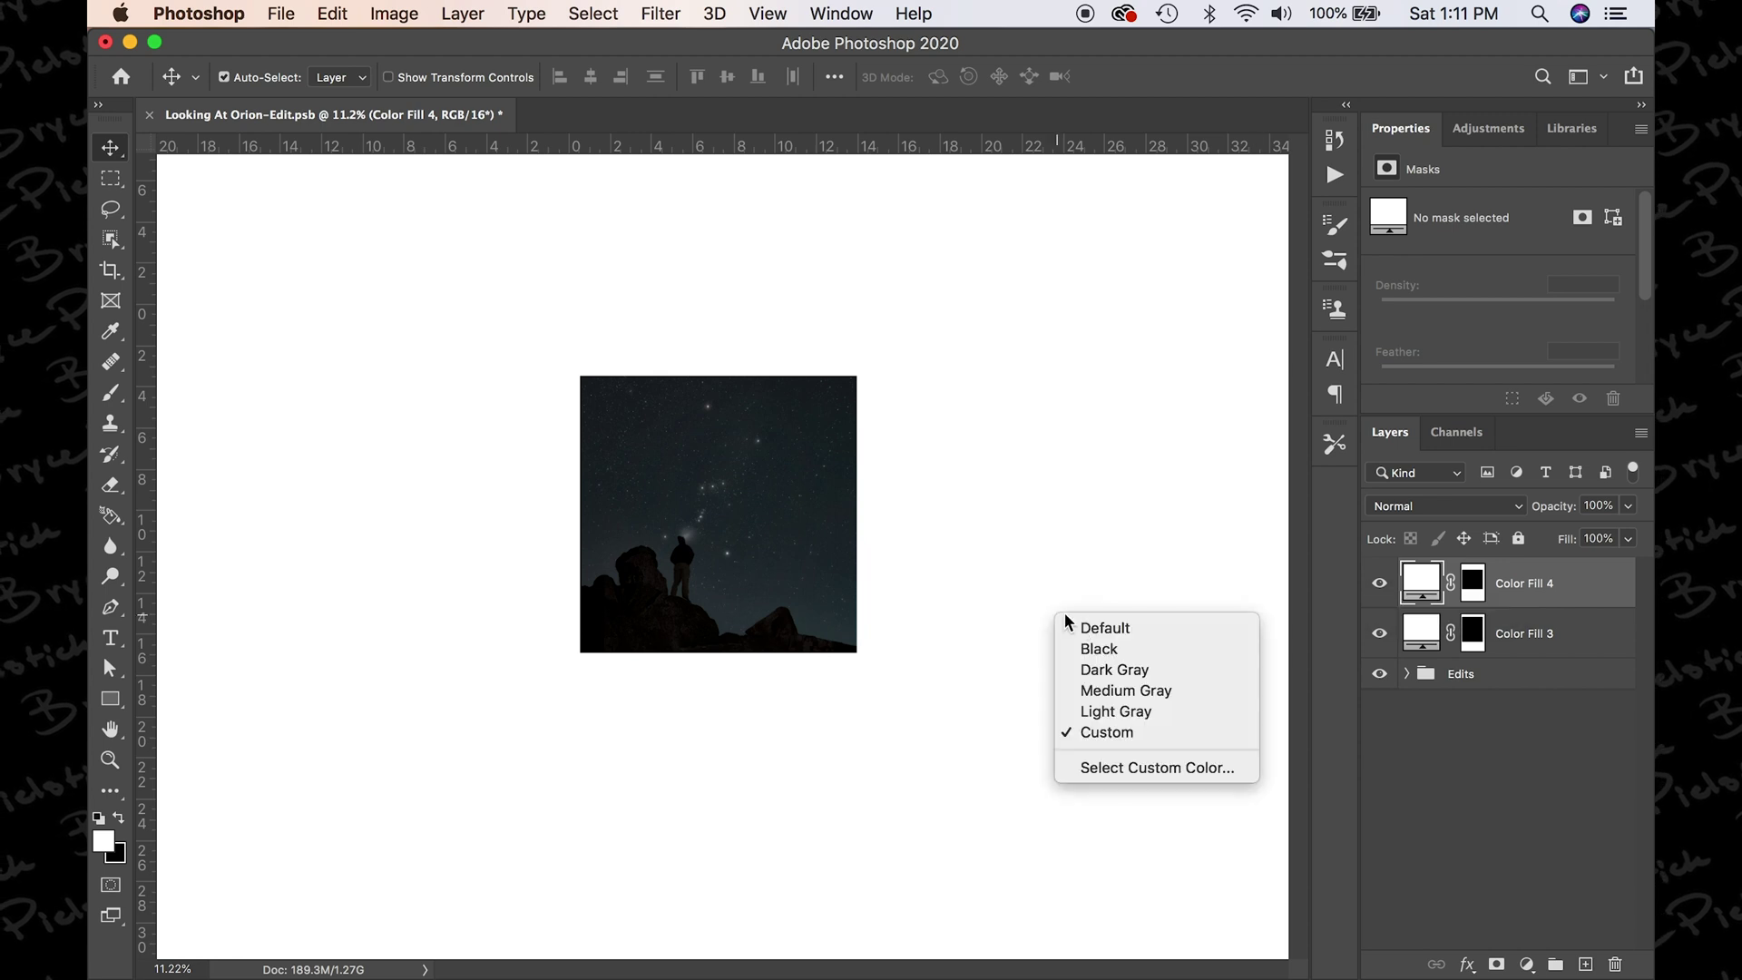
{"action": "left_click", "coordinate": [1111, 670]}
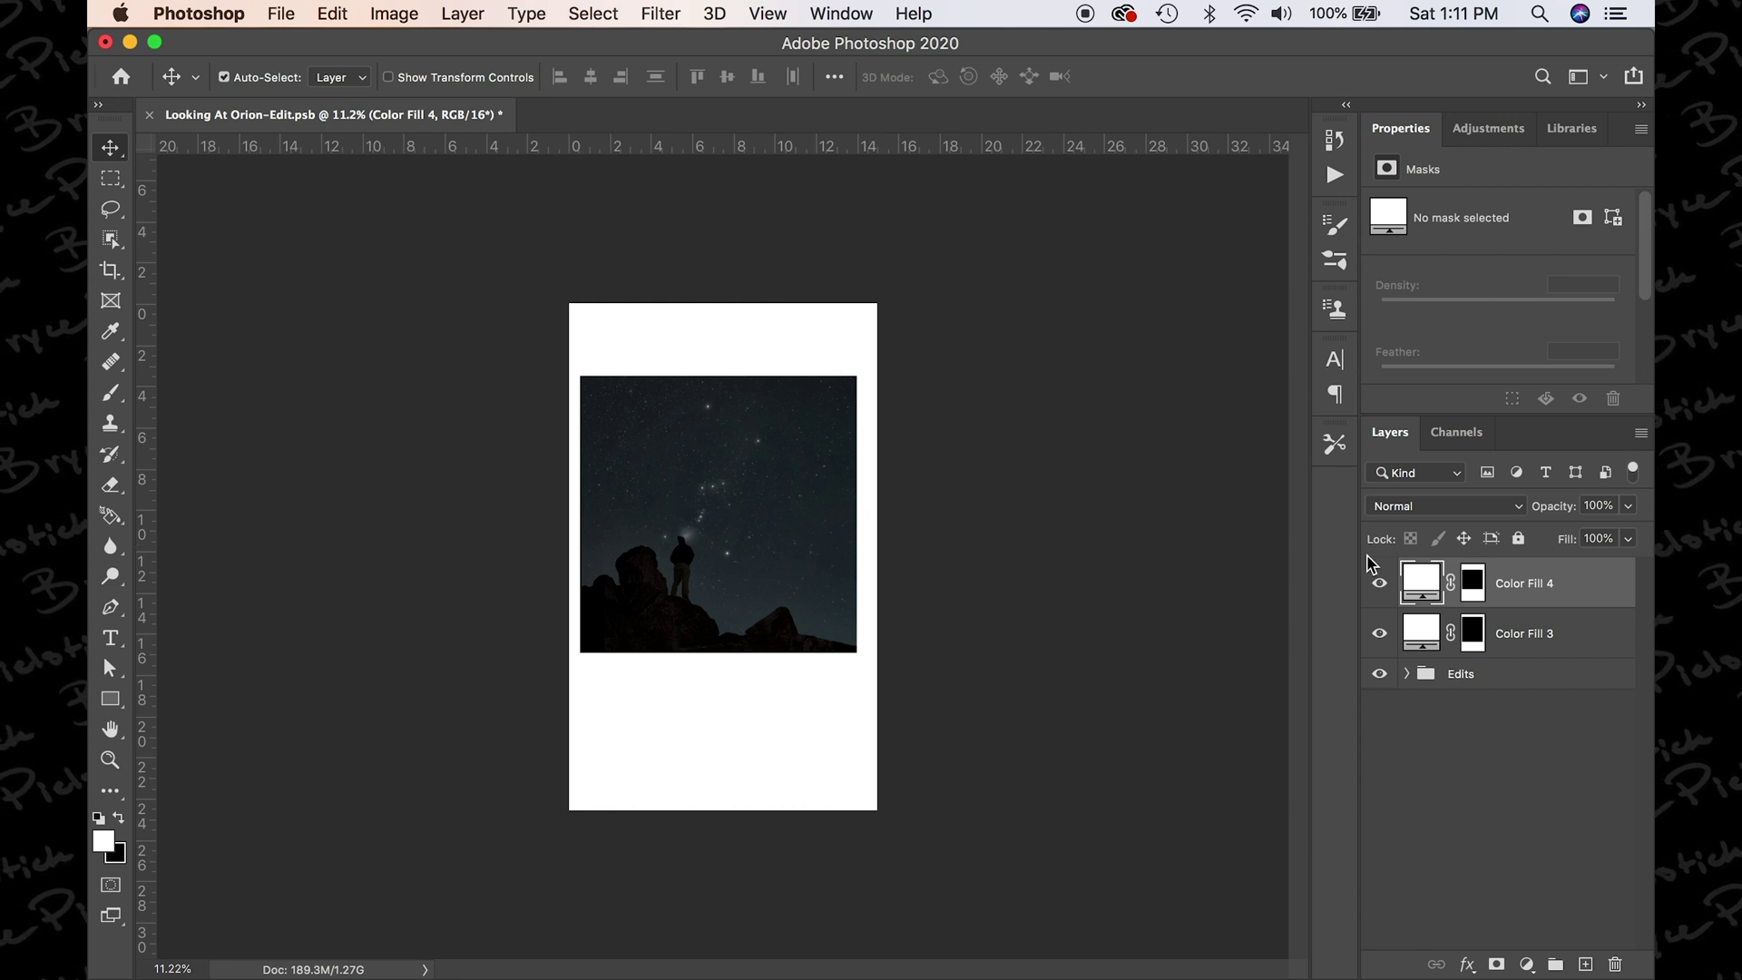
{"action": "left_click", "coordinate": [1383, 583]}
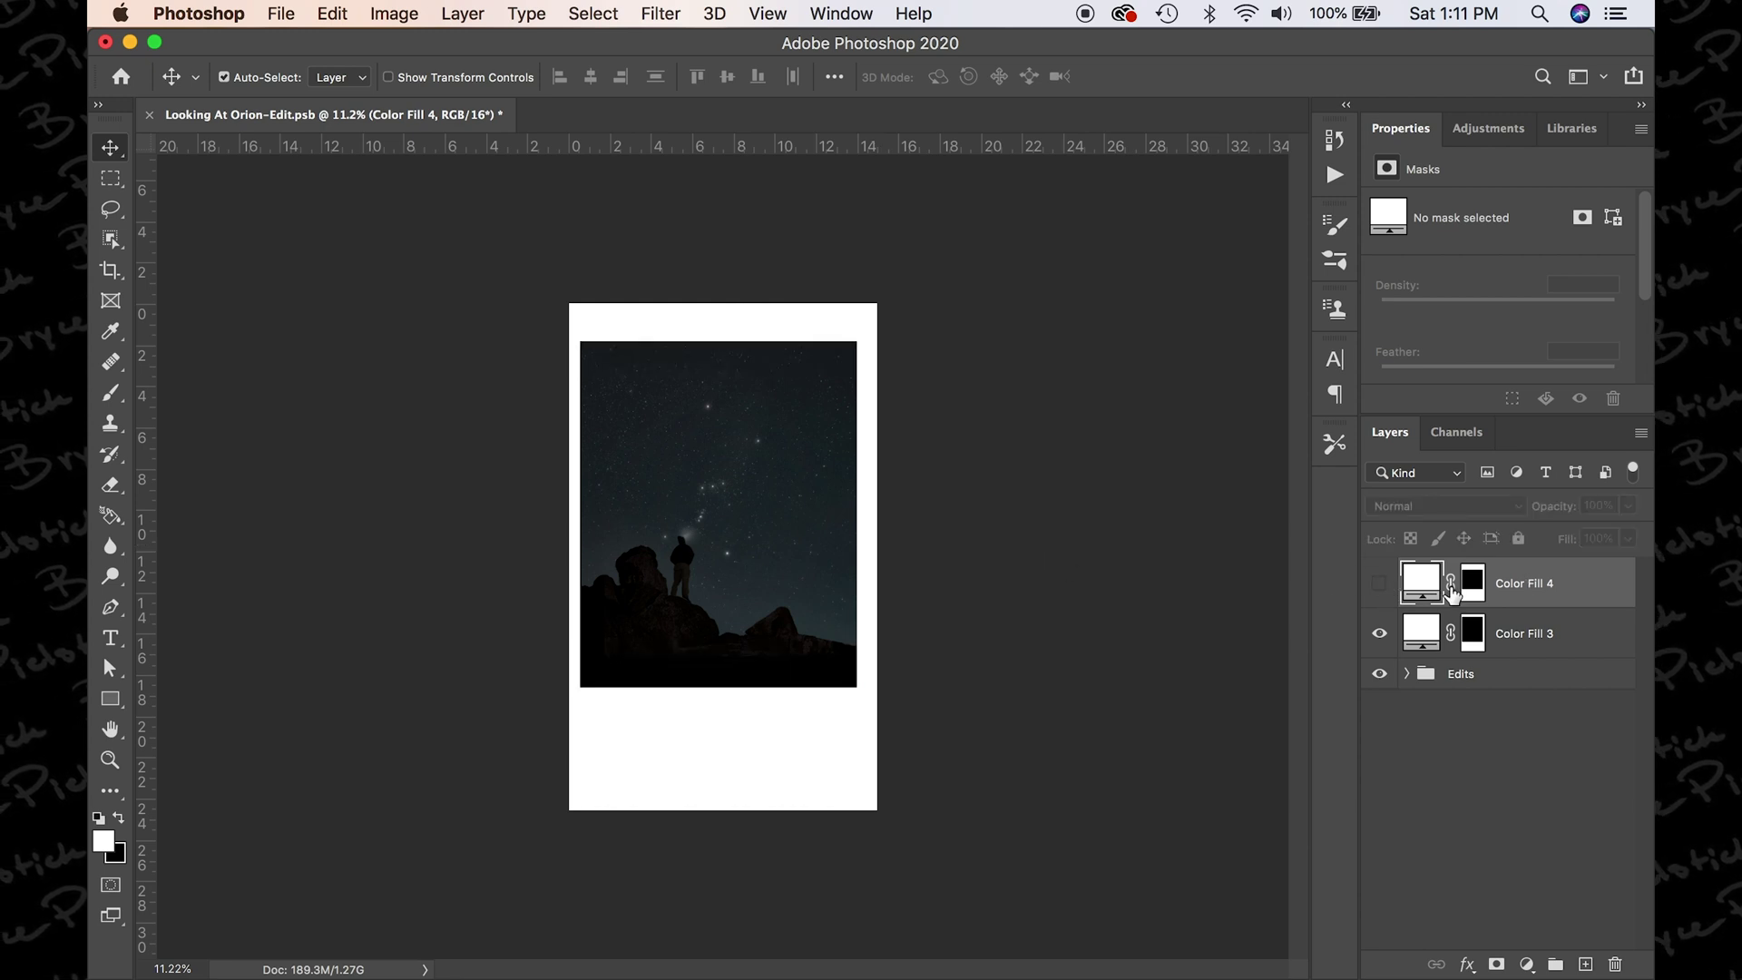
- Constrain the crop frame over the night-sky photo to a 4:5 ratio
{"action": "key", "text": "c"}
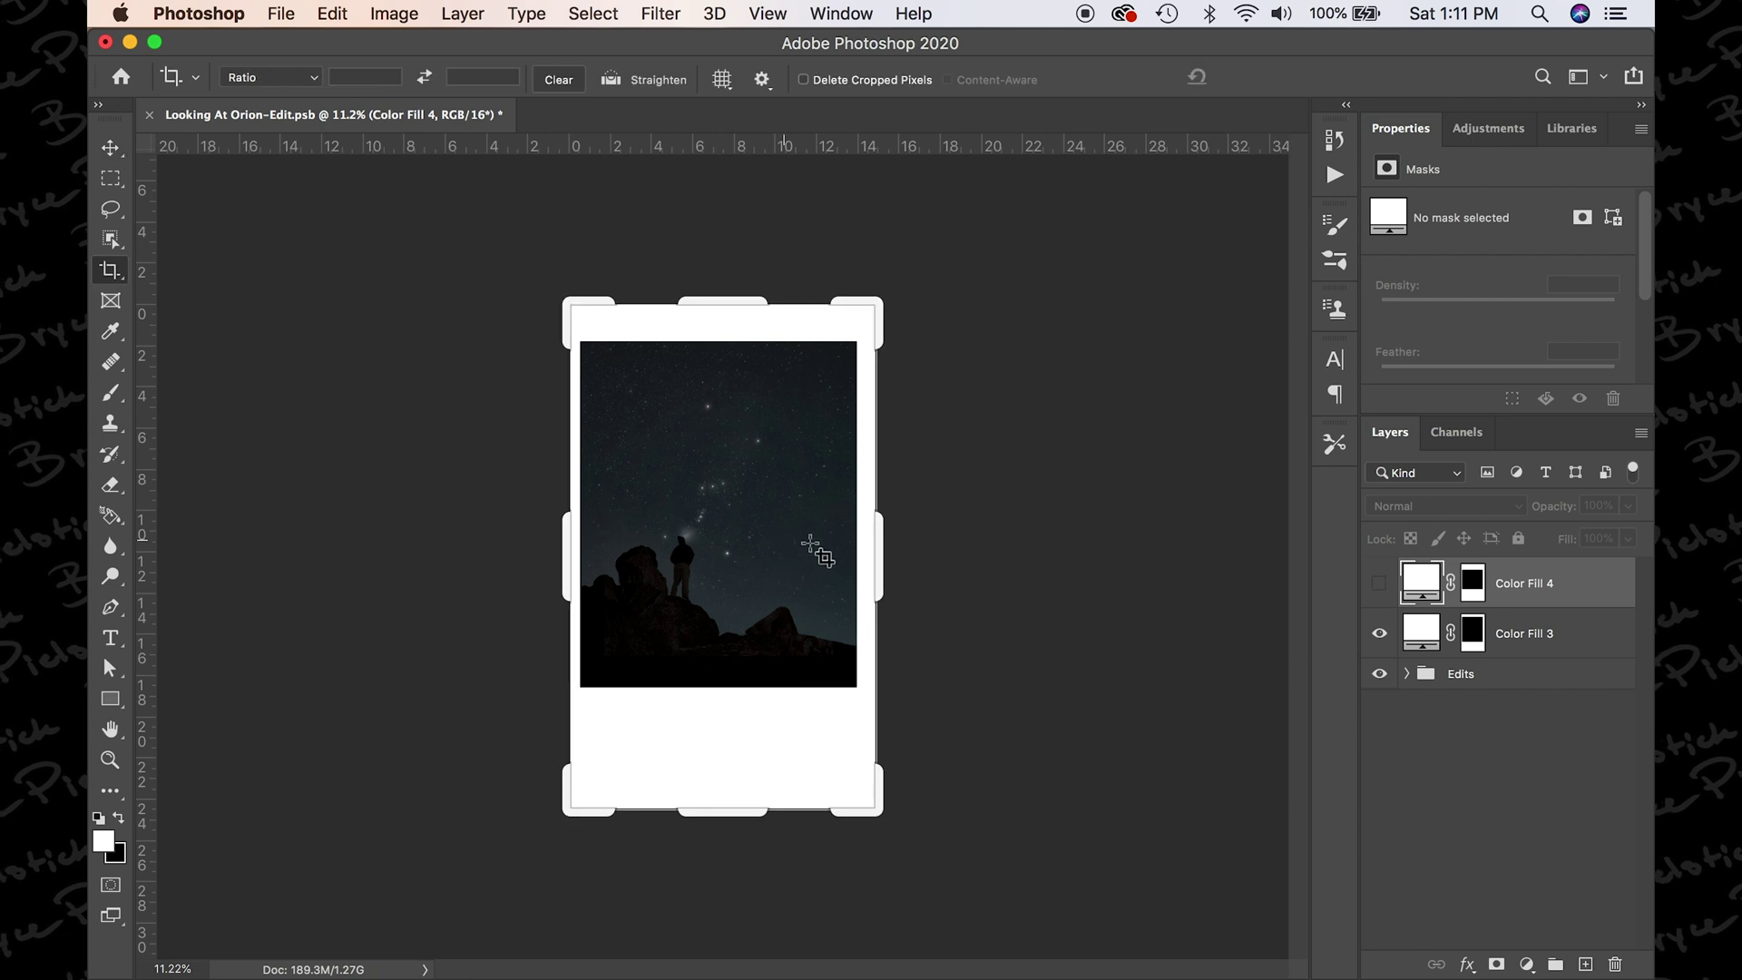
{"action": "scroll", "coordinate": [807, 548], "scroll_direction": "up", "scroll_amount": 3}
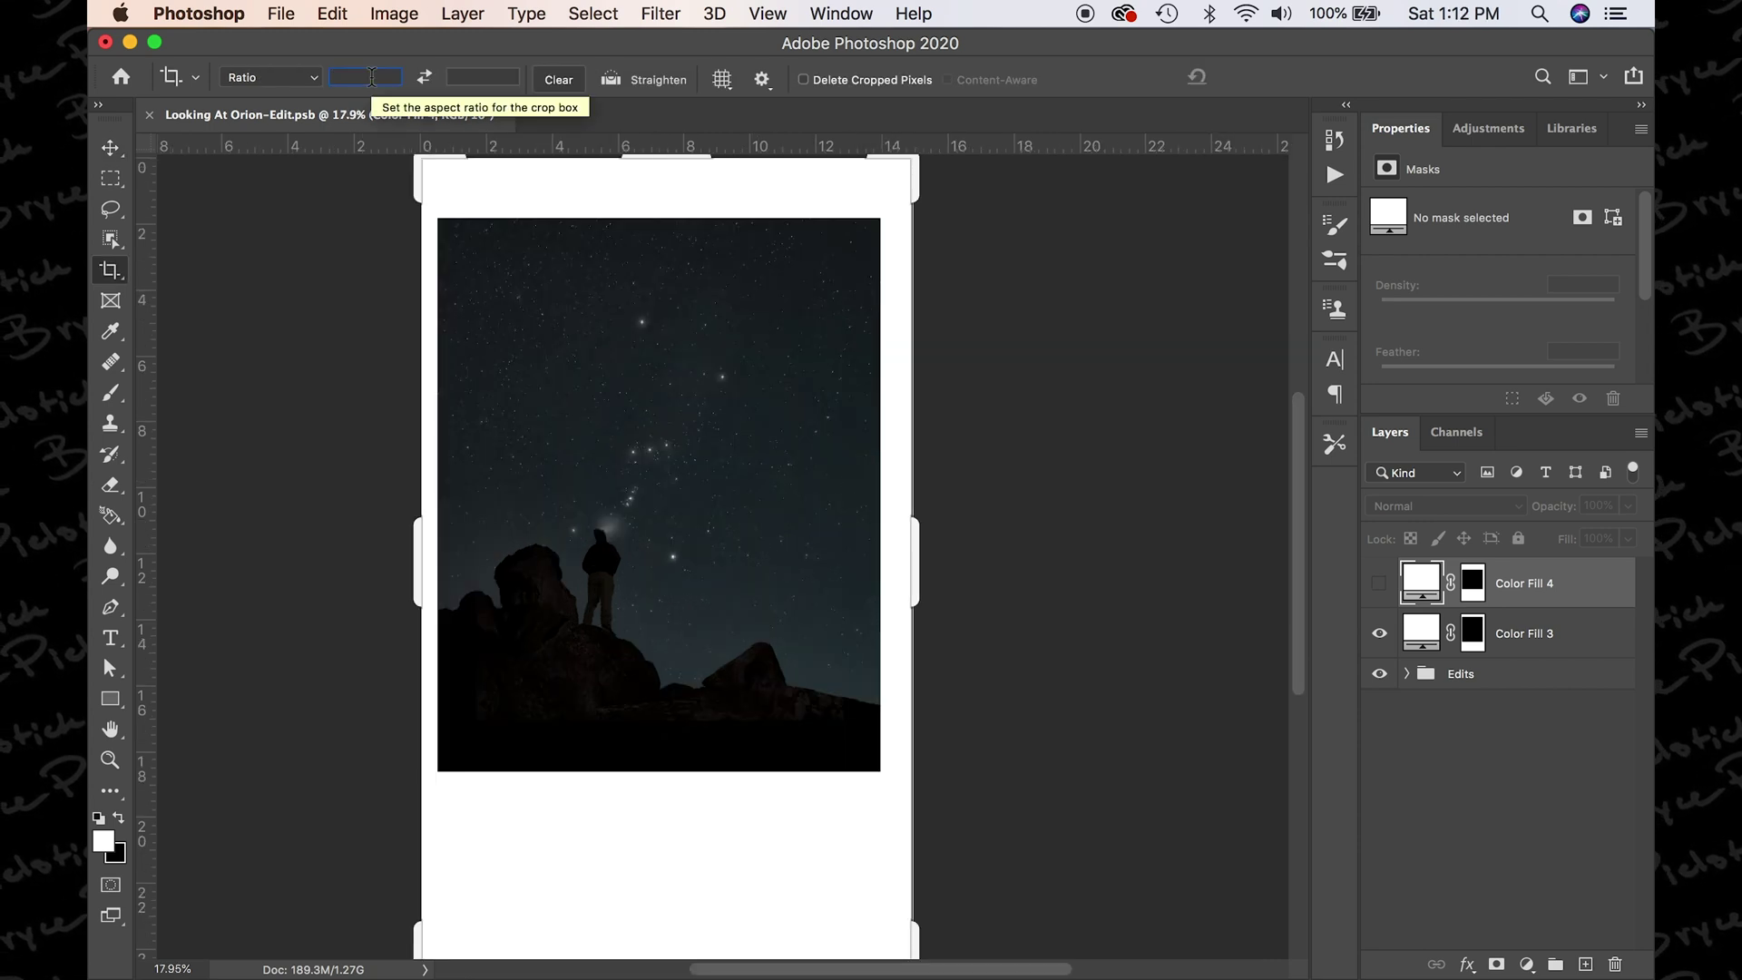
{"action": "type", "text": "4"}
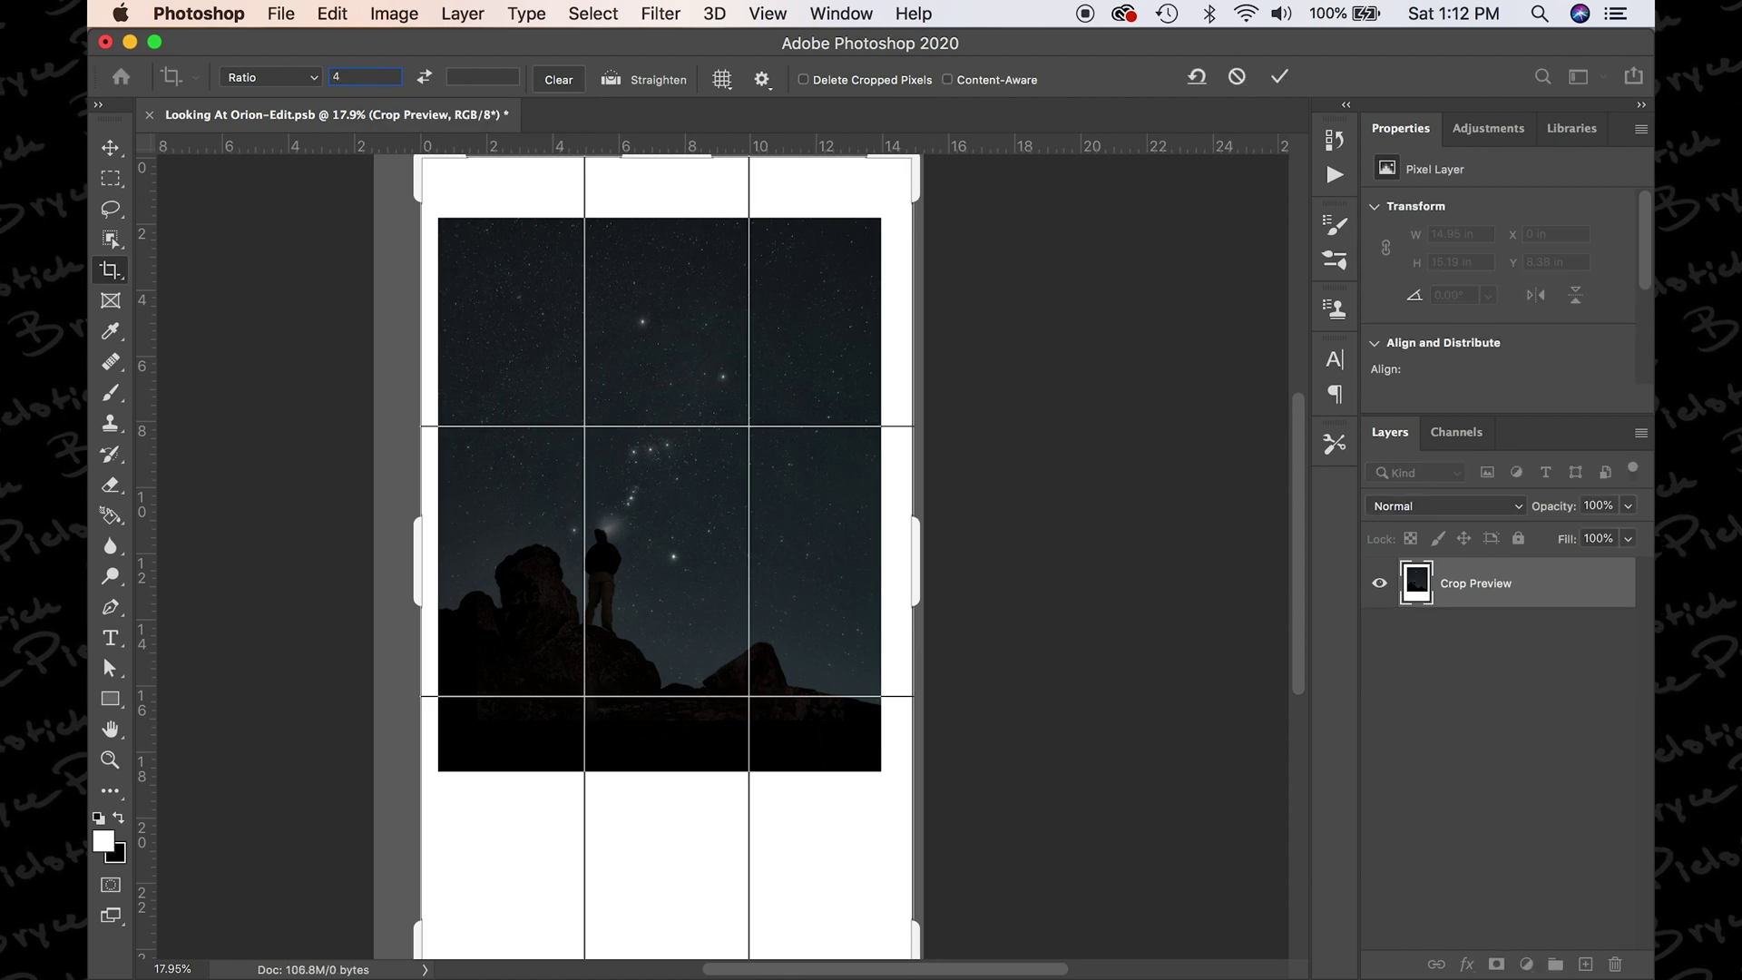
{"action": "type", "text": "5"}
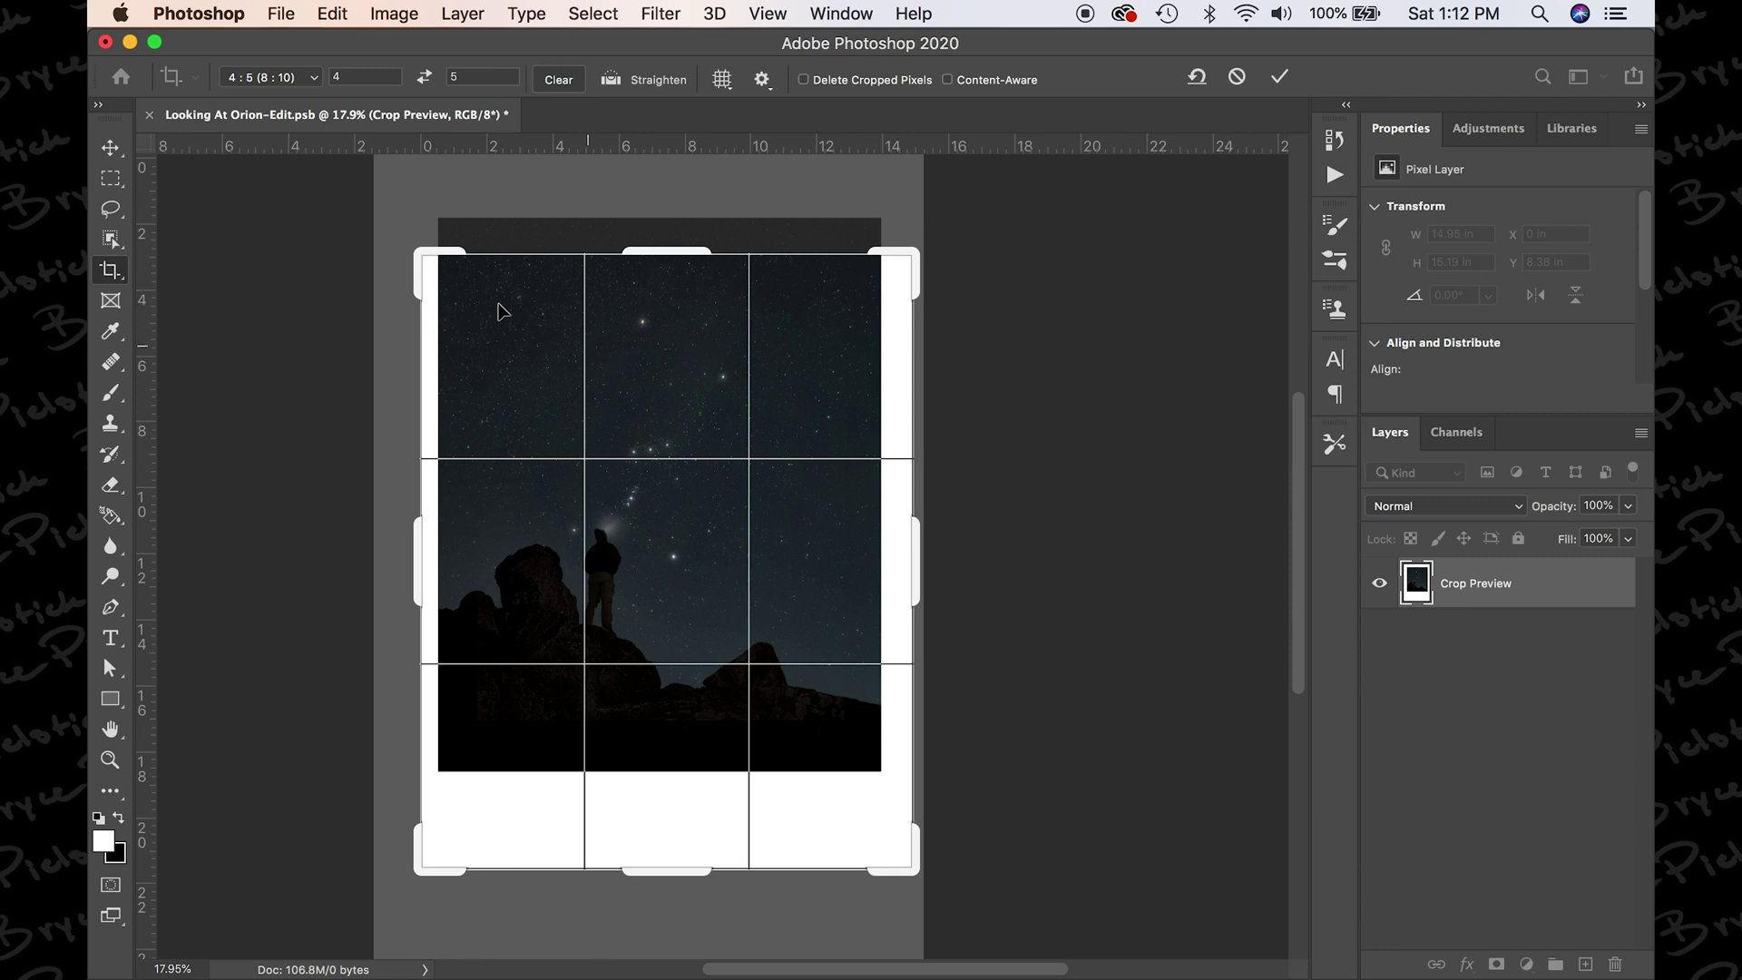
- Fit the 4:5 crop frame to the photo's edges inside the white border and apply the crop
{"action": "left_click_drag", "start_coordinate": [681, 251], "coordinate": [685, 231]}
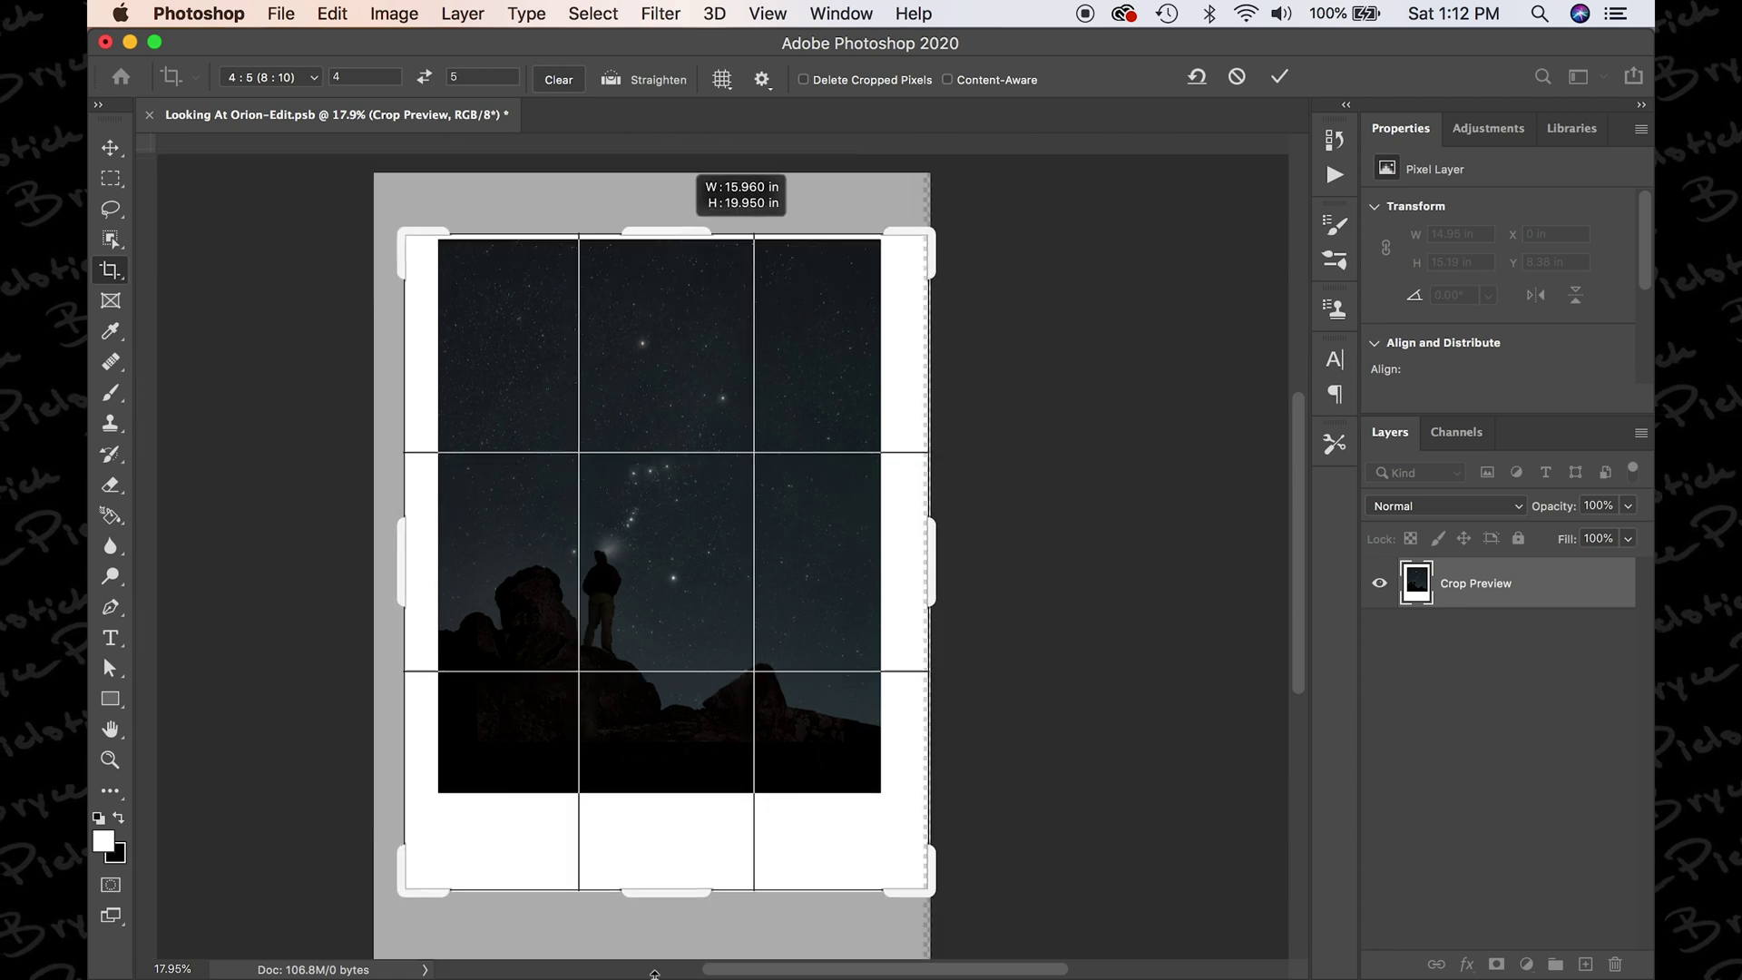
{"action": "scroll", "coordinate": [423, 572], "scroll_direction": "up", "scroll_amount": 5}
{"action": "left_click_drag", "start_coordinate": [1173, 676], "coordinate": [1074, 662]}
{"action": "scroll", "coordinate": [322, 526], "scroll_direction": "up", "scroll_amount": 8}
{"action": "left_click_drag", "start_coordinate": [322, 526], "coordinate": [319, 526]}
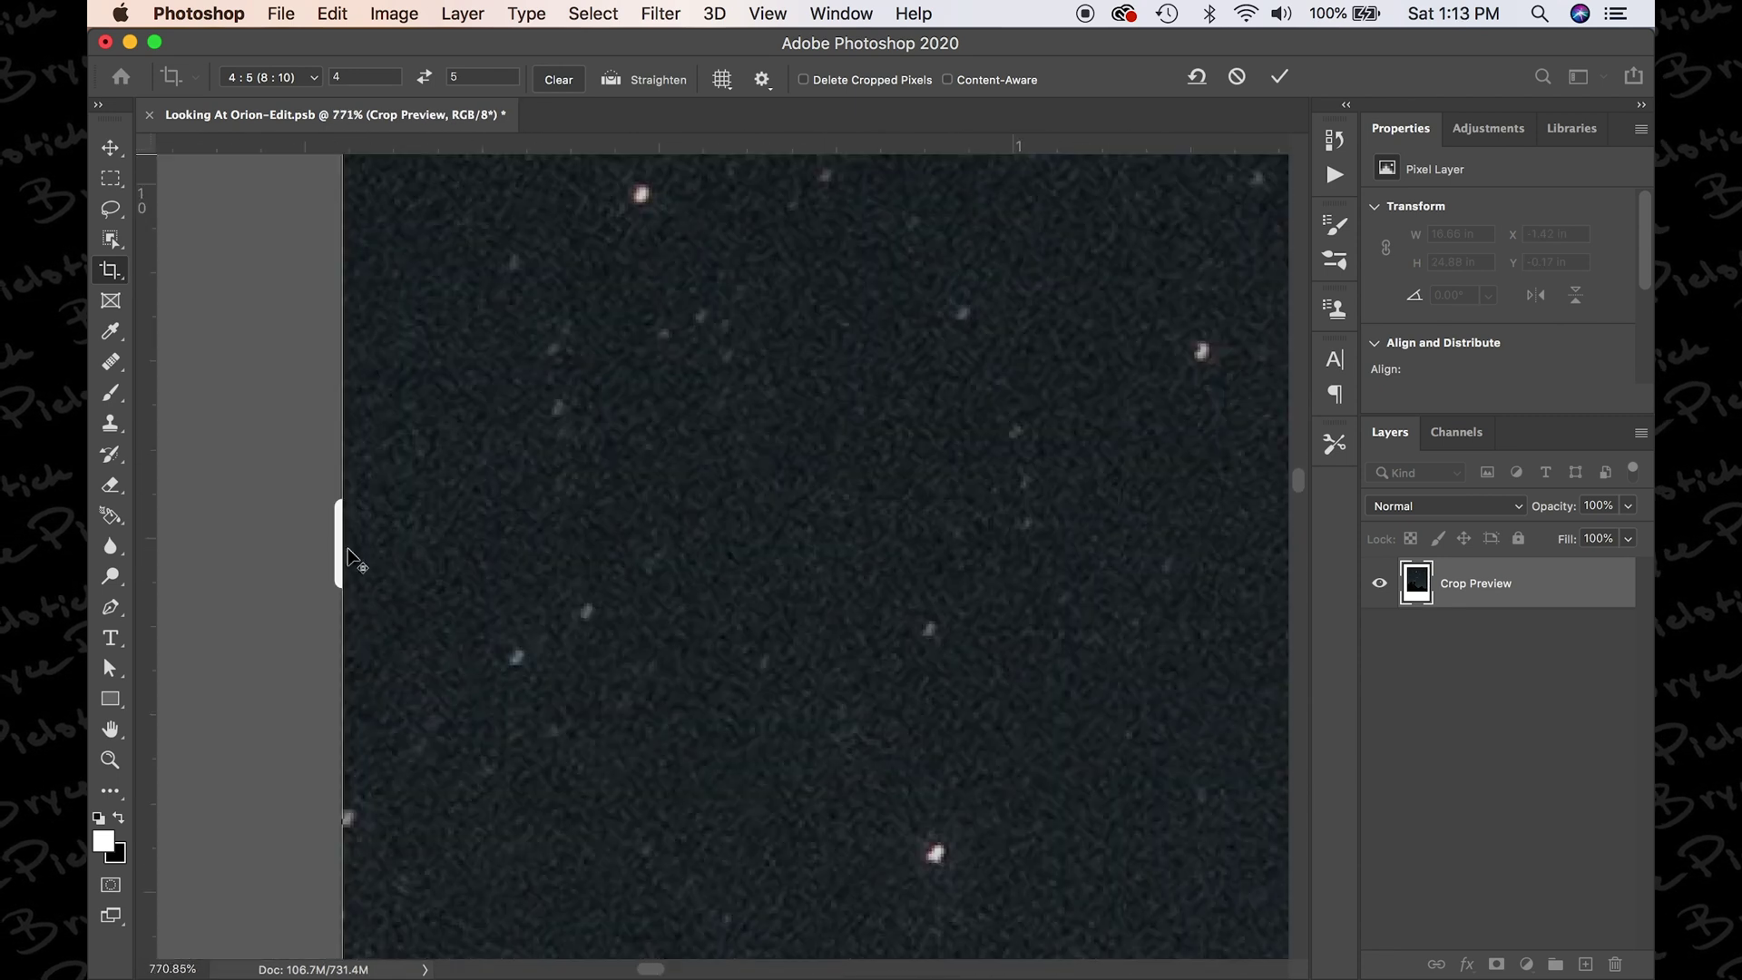
{"action": "scroll", "coordinate": [320, 526], "scroll_direction": "down", "scroll_amount": 10}
{"action": "scroll", "coordinate": [933, 463], "scroll_direction": "up", "scroll_amount": 8}
{"action": "scroll", "coordinate": [933, 467], "scroll_direction": "down", "scroll_amount": 5}
{"action": "key", "text": "Return"}
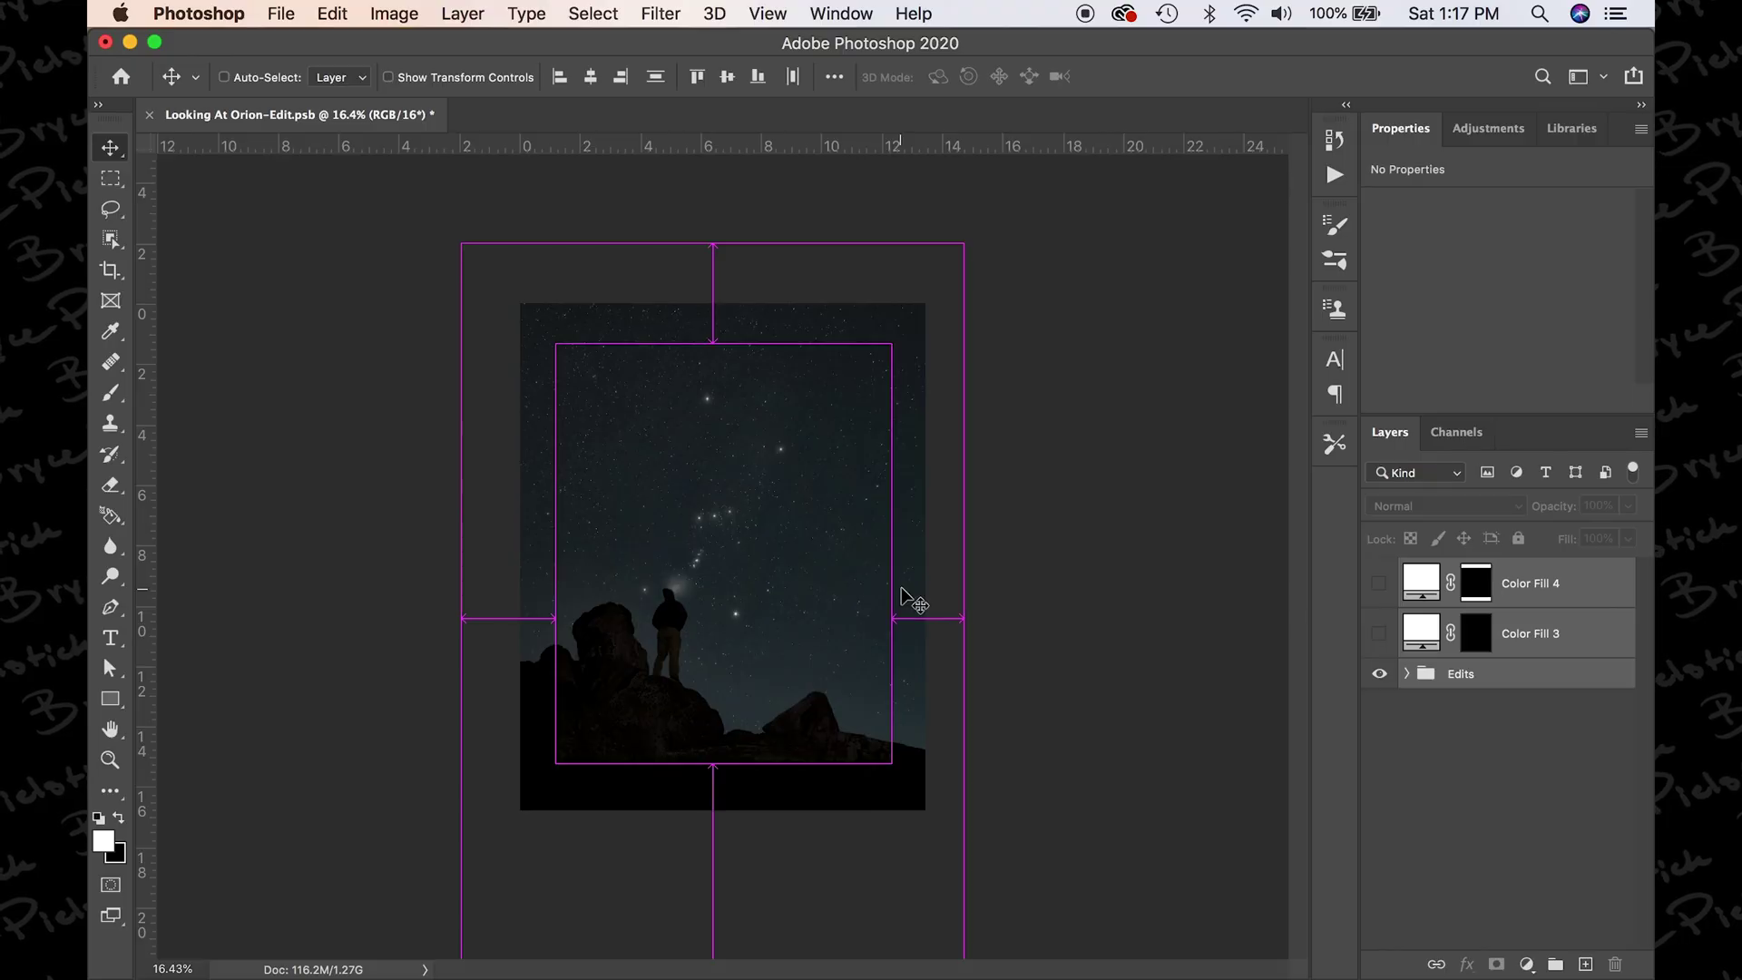
{"action": "key", "text": "super+semicolon"}
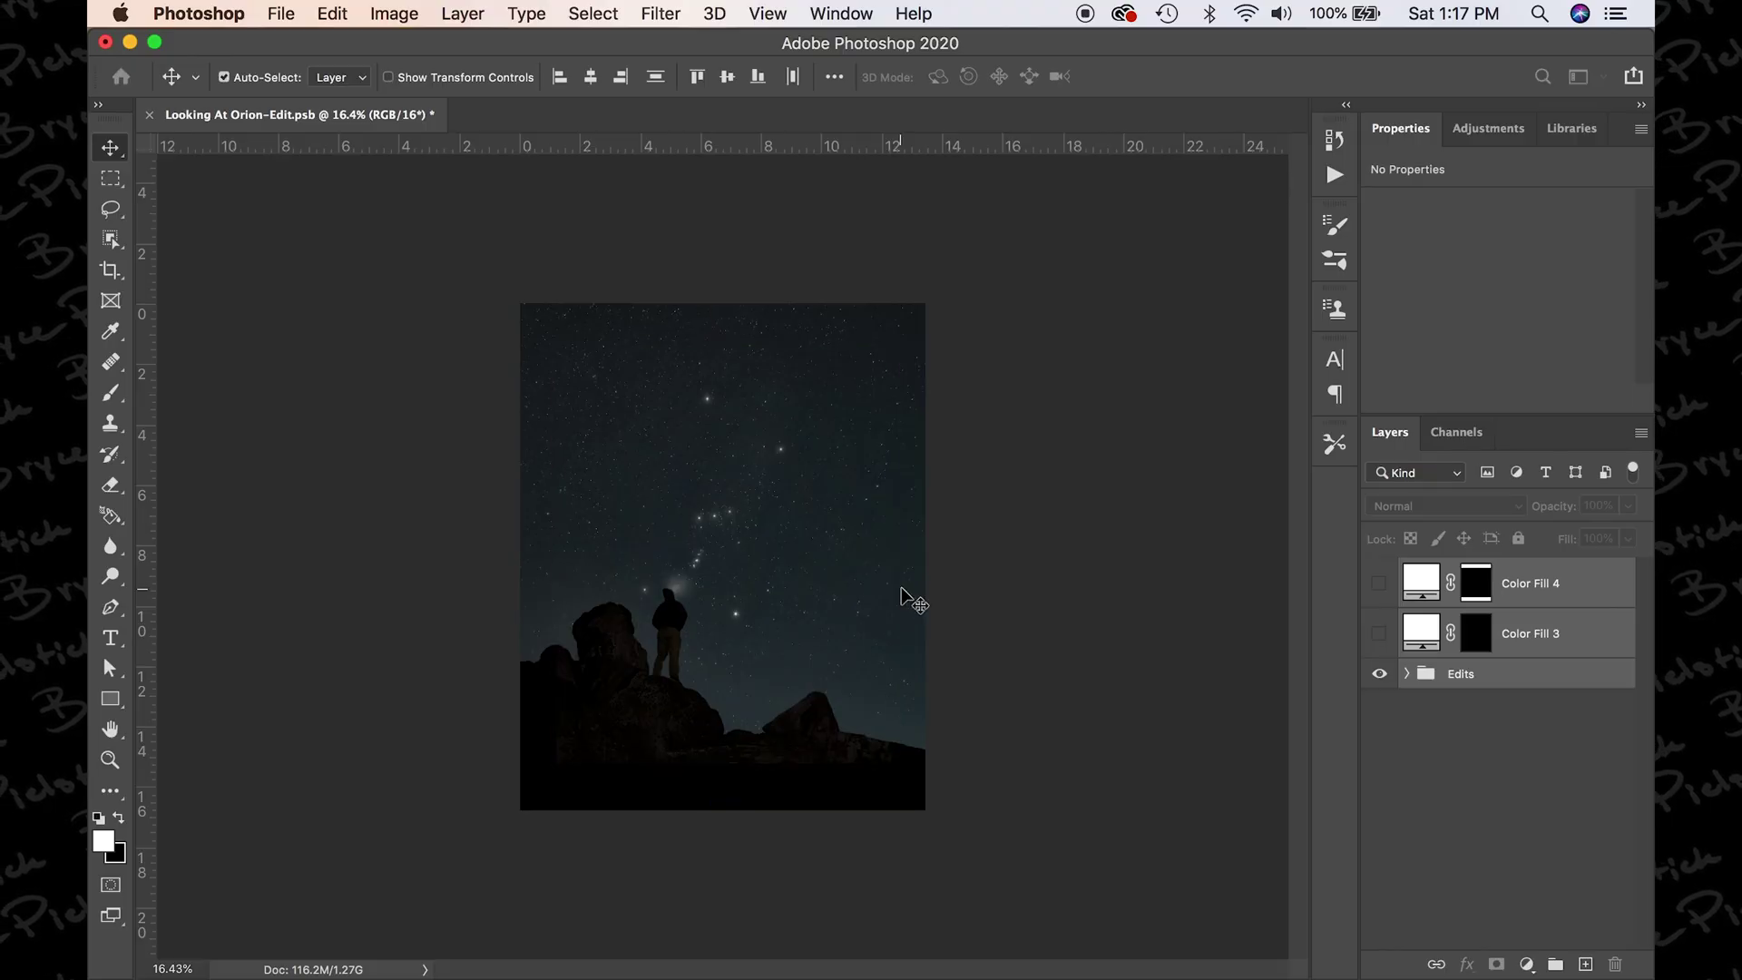
{"action": "key", "text": "alt+shift+super+w"}
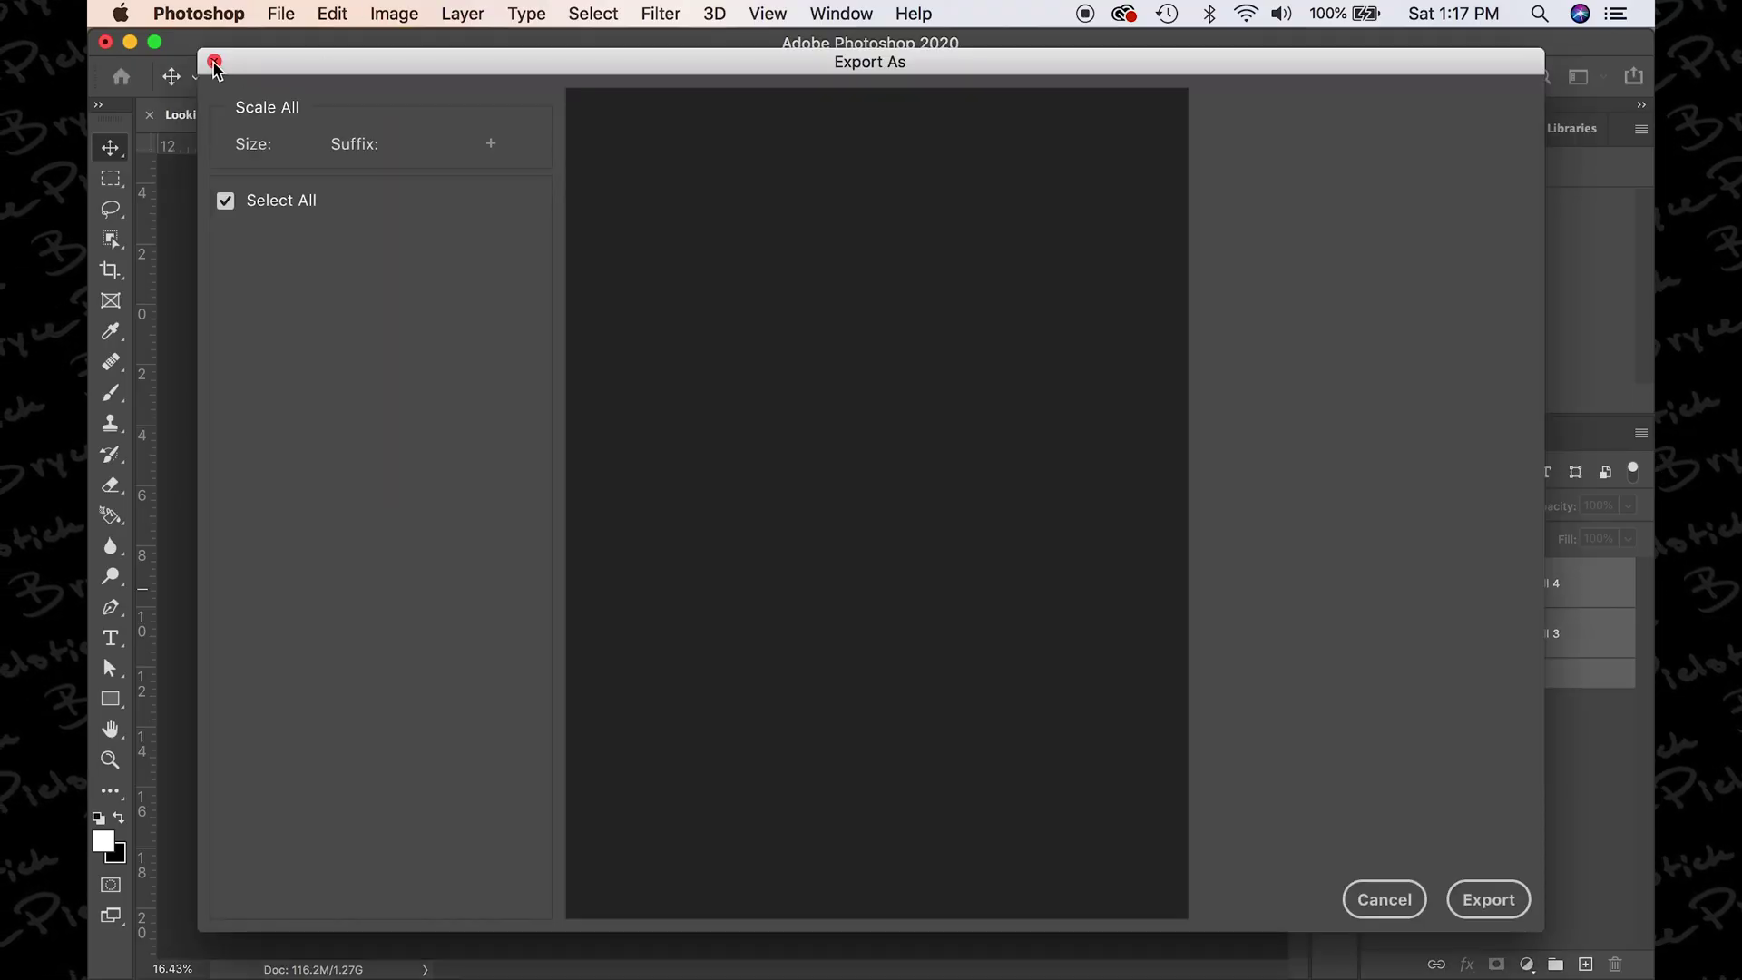
{"action": "left_click", "coordinate": [214, 61]}
- Set up a JPG export with Export As at 1080 × 1350 px image size and Bicubic Sharper resampling
{"action": "left_click", "coordinate": [281, 15]}
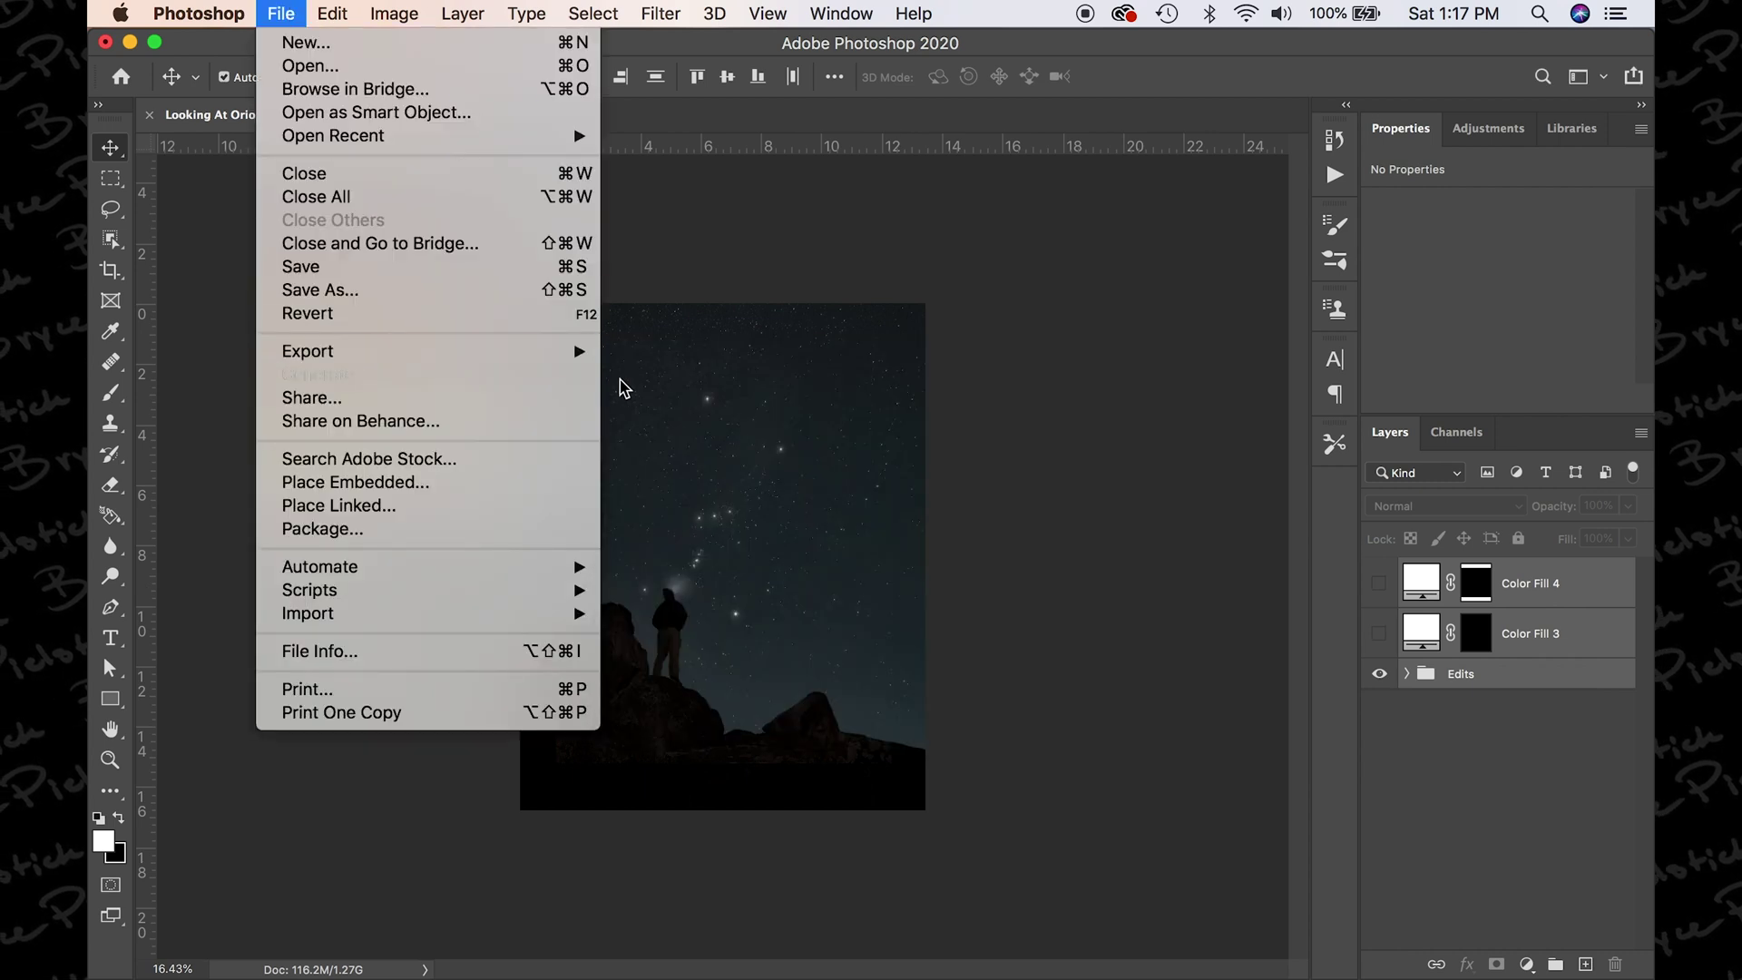
{"action": "mouse_move", "coordinate": [577, 352]}
{"action": "left_click", "coordinate": [661, 377]}
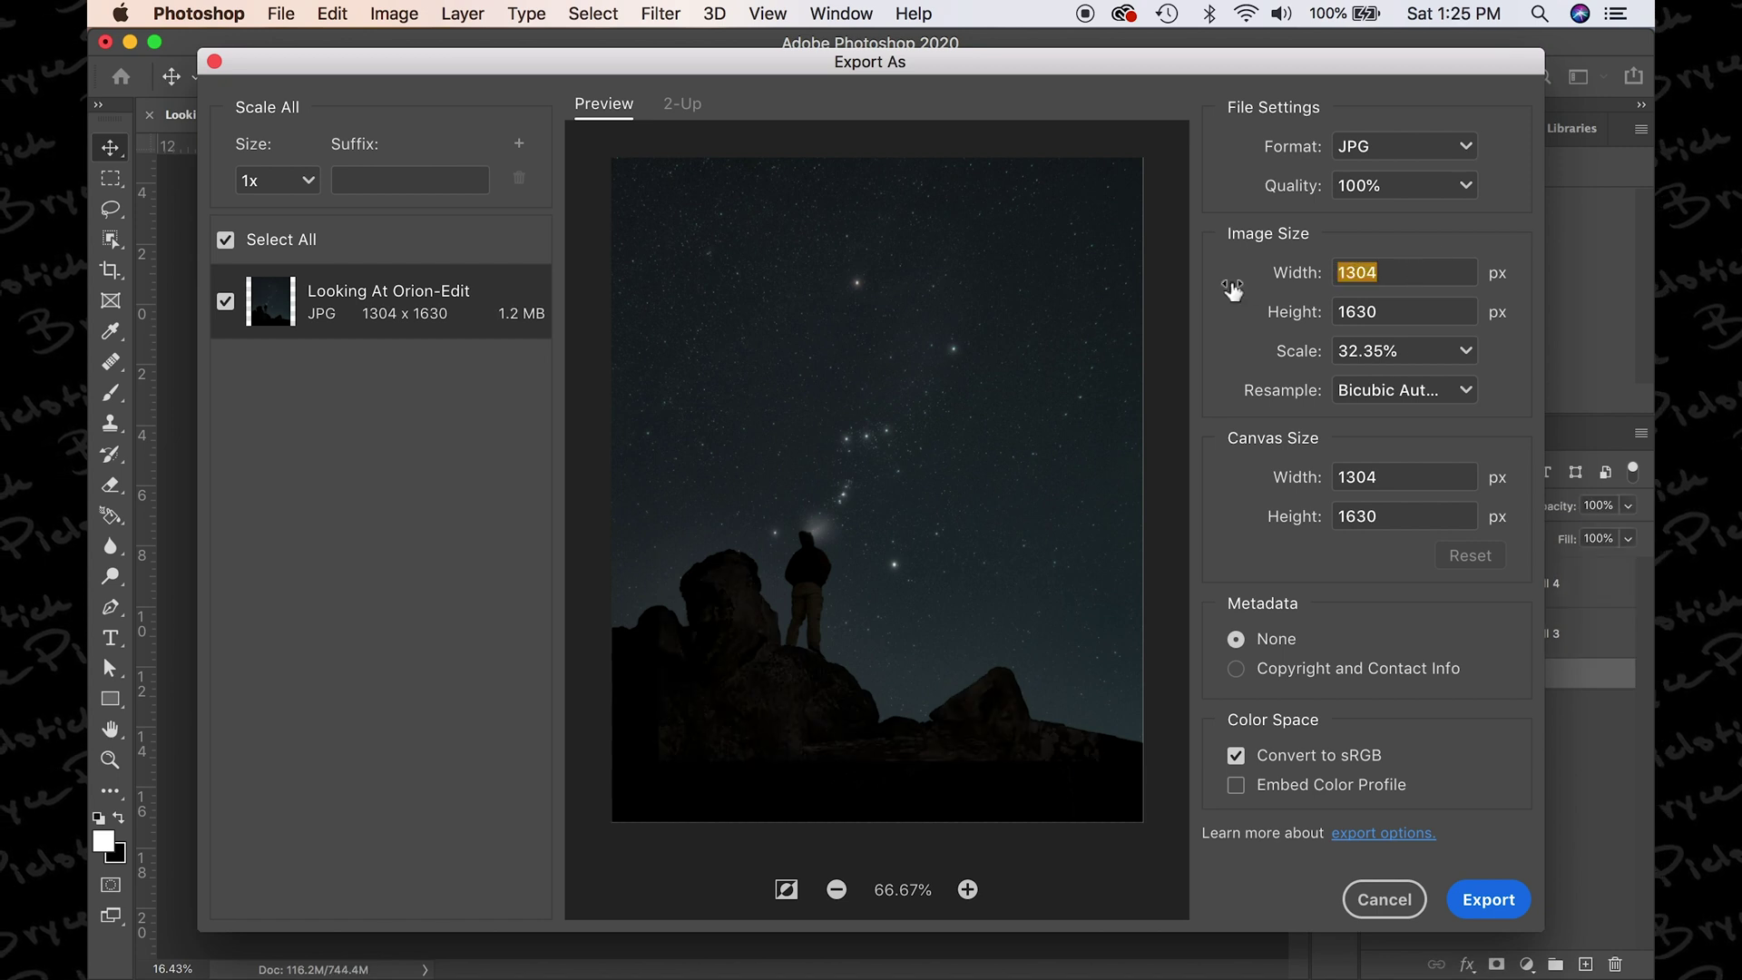
{"action": "left_click", "coordinate": [1406, 316]}
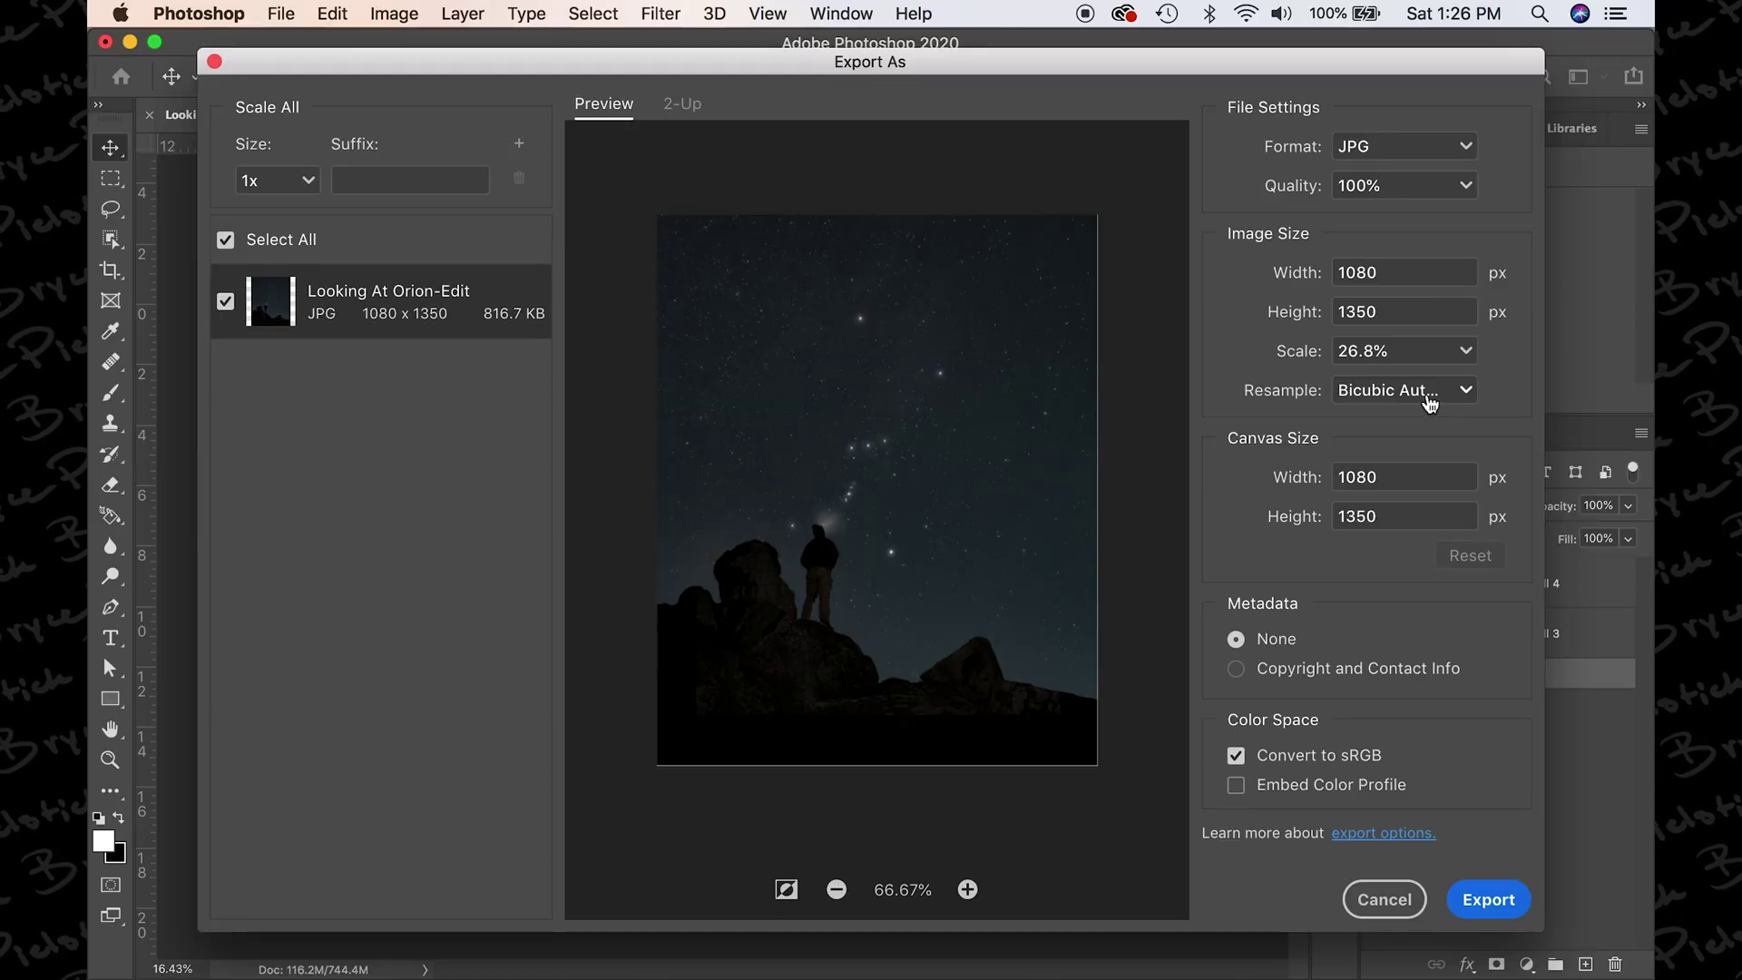
{"action": "left_click", "coordinate": [1361, 392]}
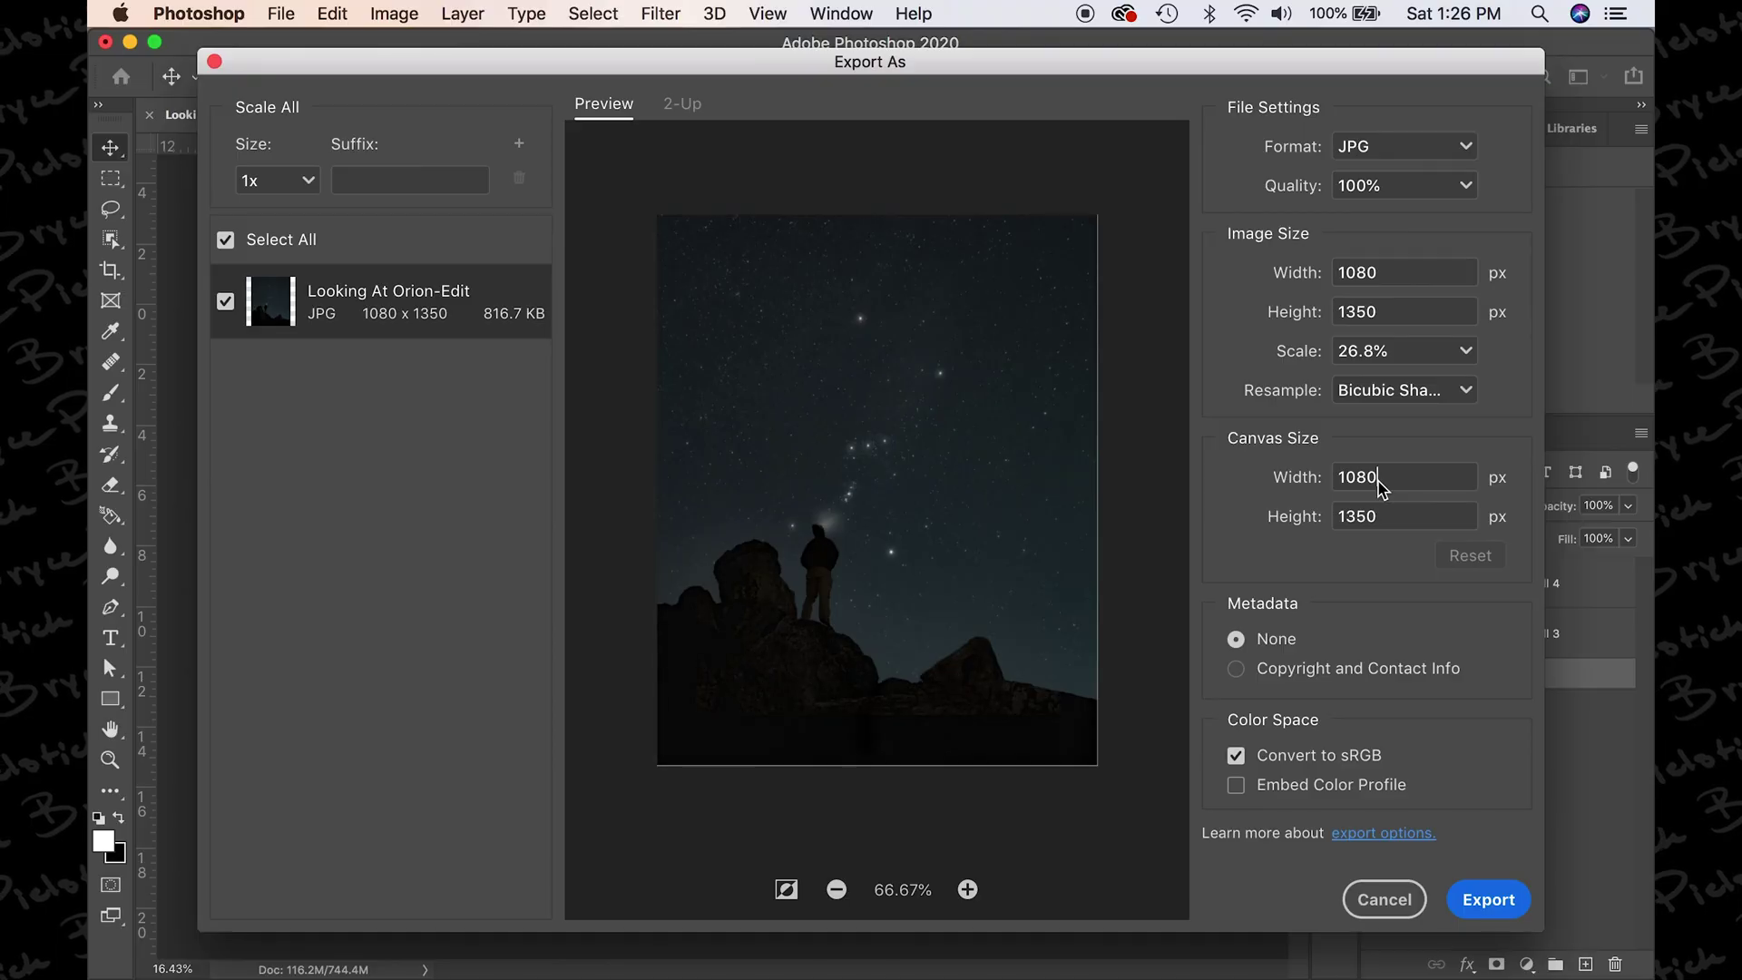
- Try an export canvas width of 1081 px and set it back to 1080 px
{"action": "key", "text": "BackSpace"}
{"action": "type", "text": "1081"}
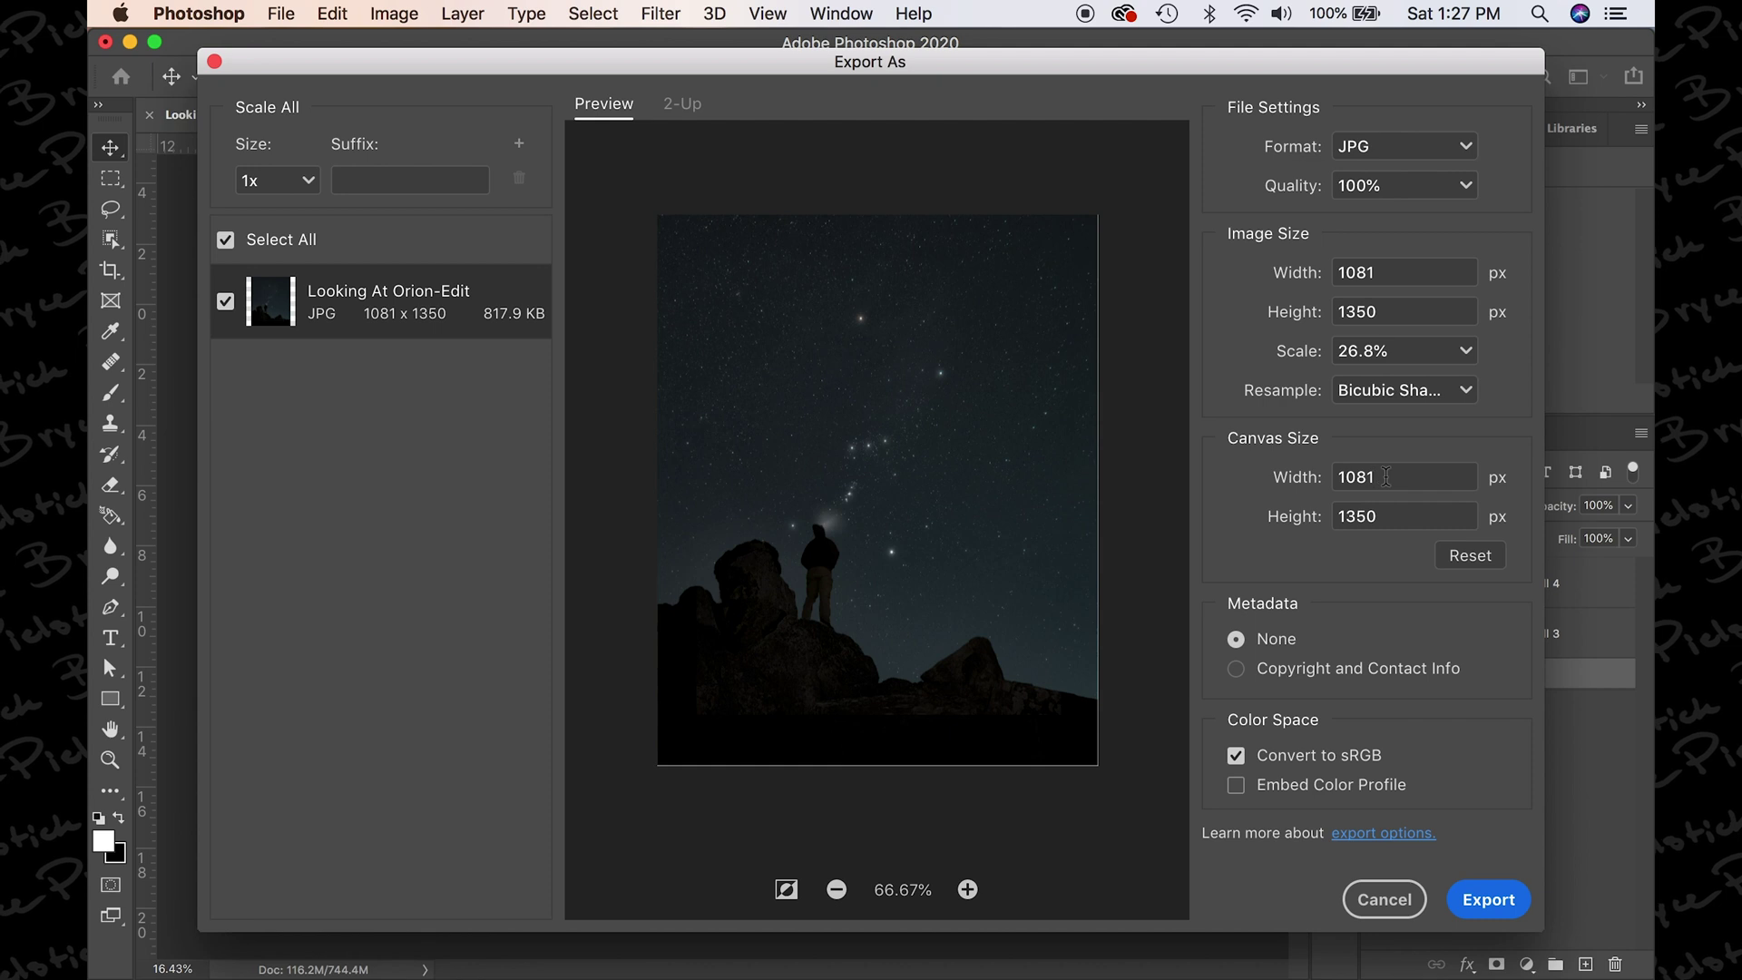
{"action": "key", "text": "BackSpace"}
{"action": "type", "text": "0"}
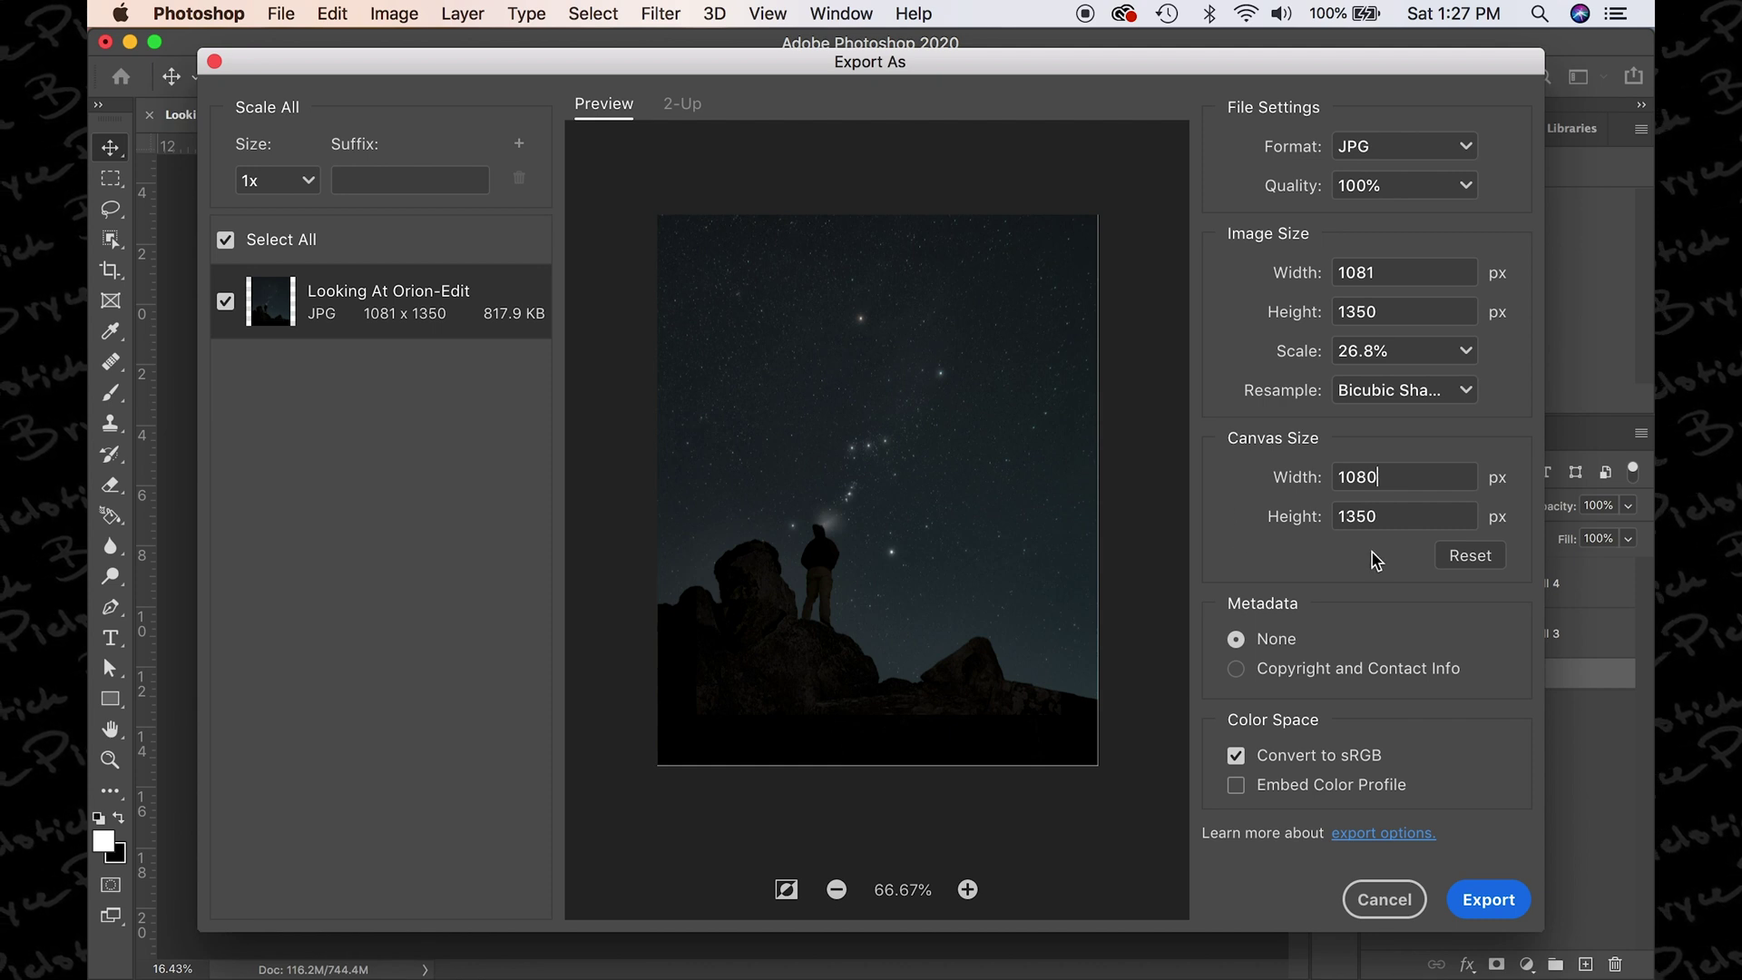
- Adjust the export image size to 1080 × 1350 px and toggle the Convert to sRGB option
{"action": "left_click", "coordinate": [1414, 275]}
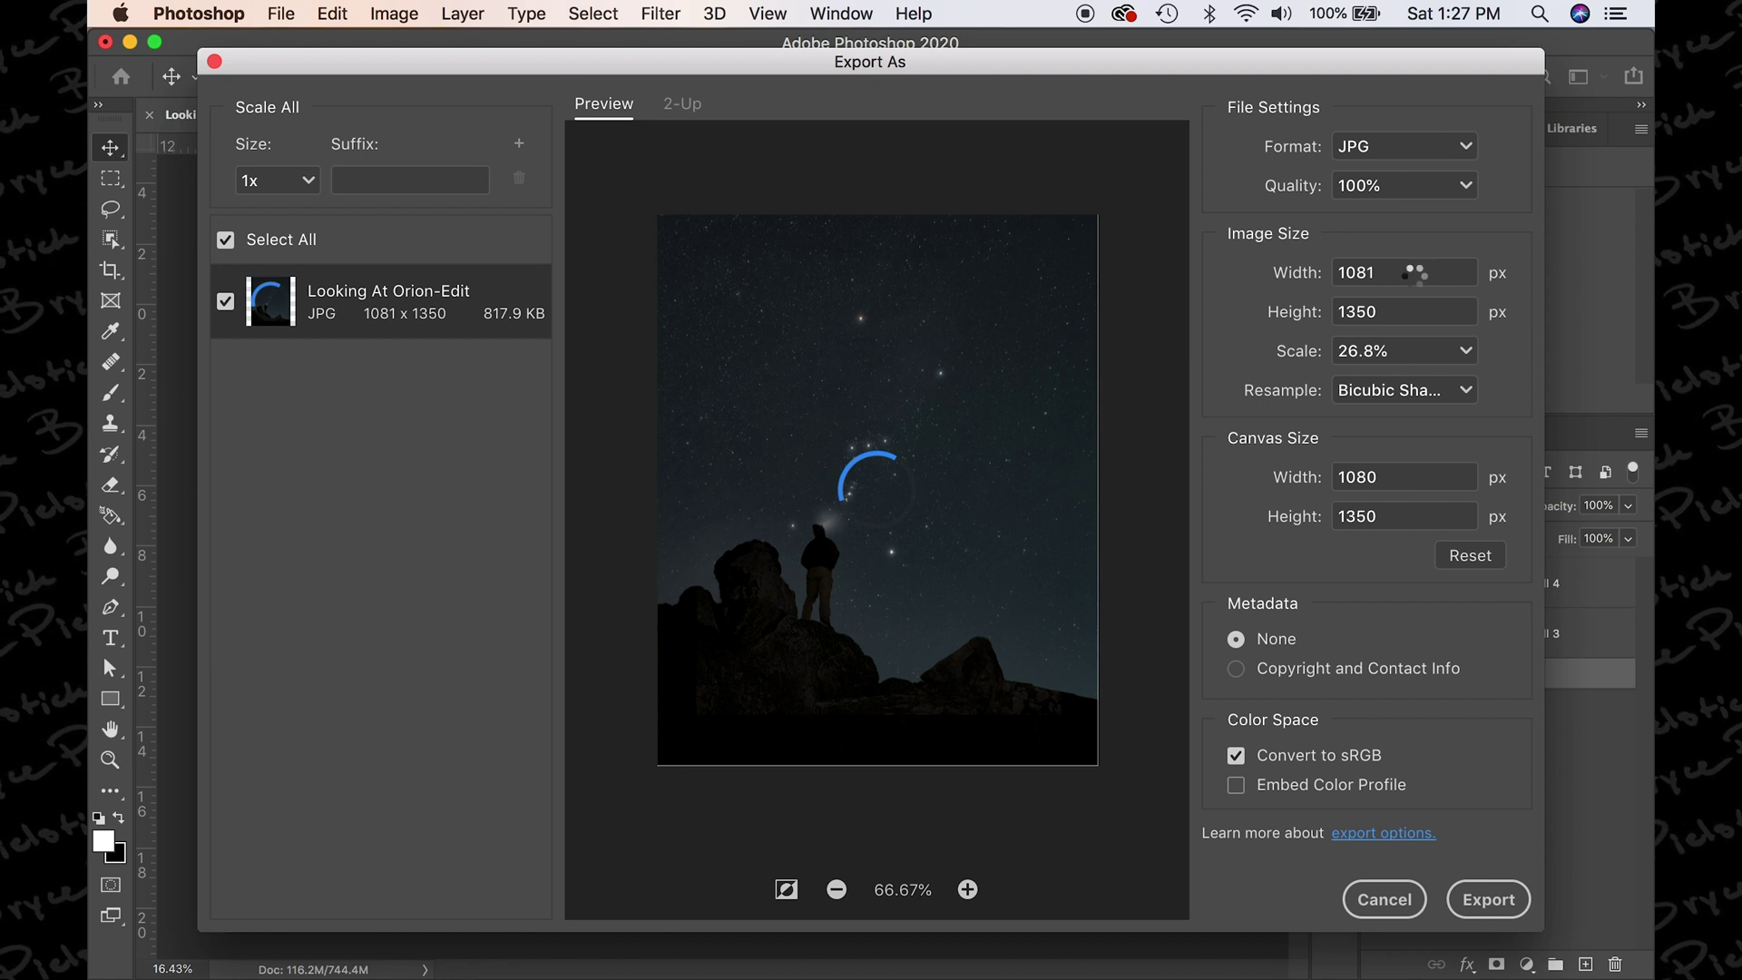
{"action": "key", "text": "Up"}
{"action": "key", "text": "Tab"}
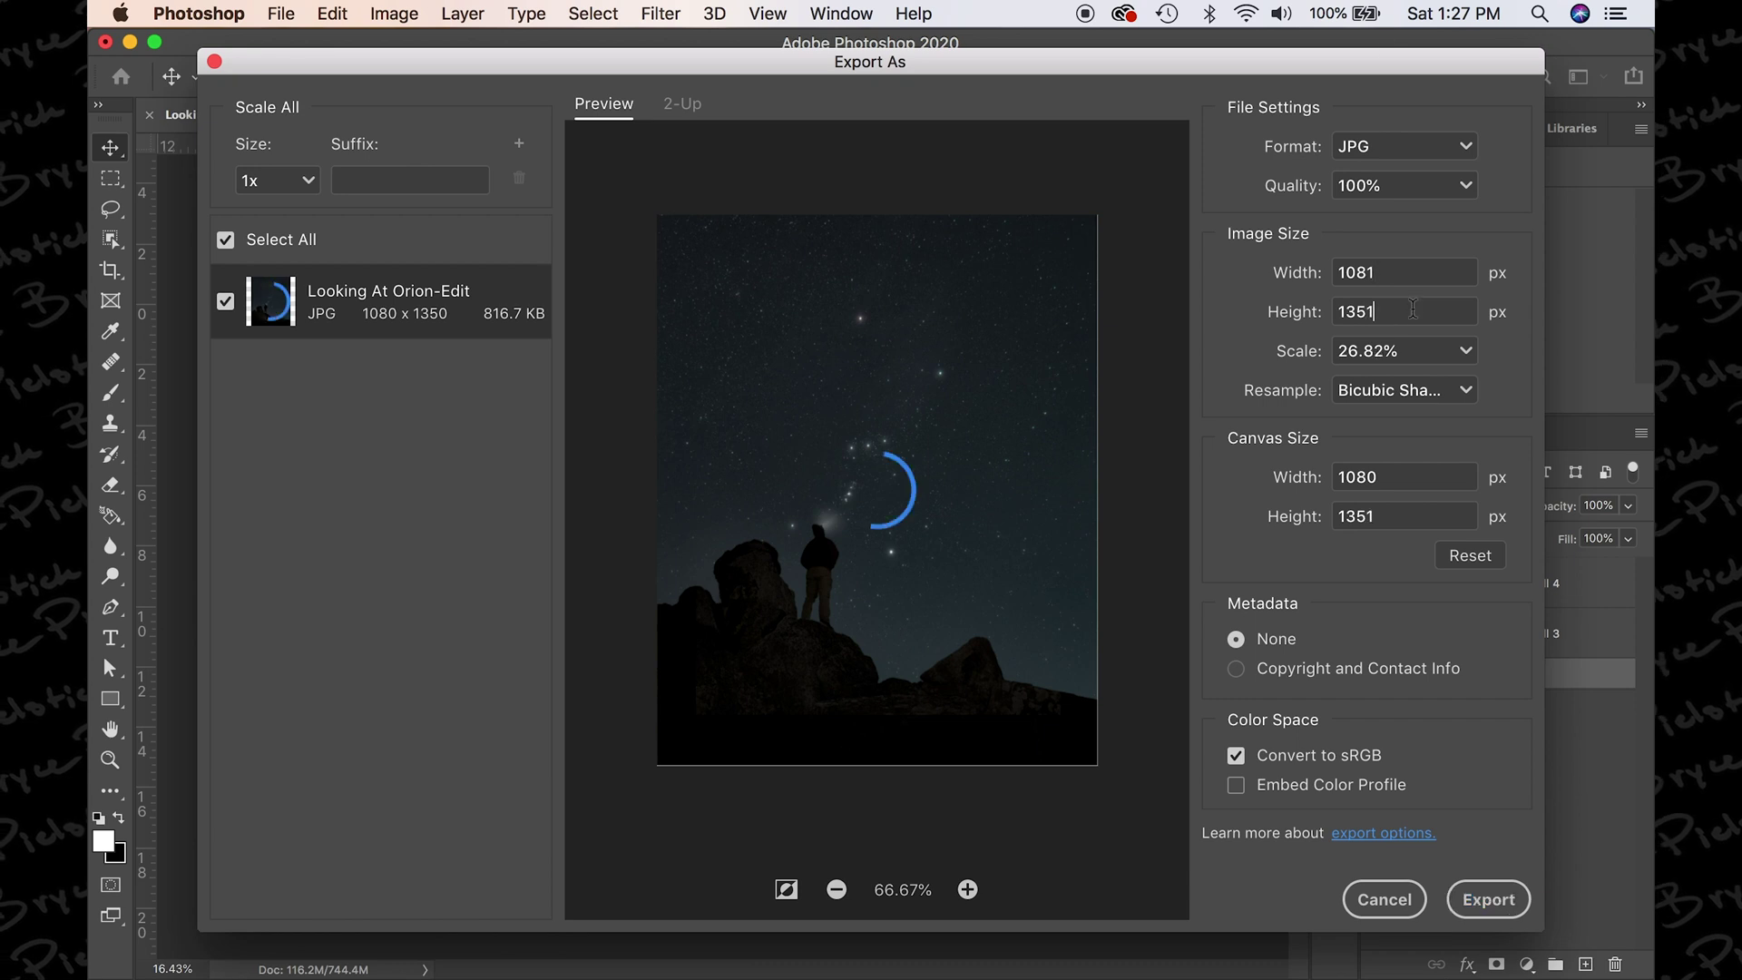
{"action": "key", "text": "Down"}
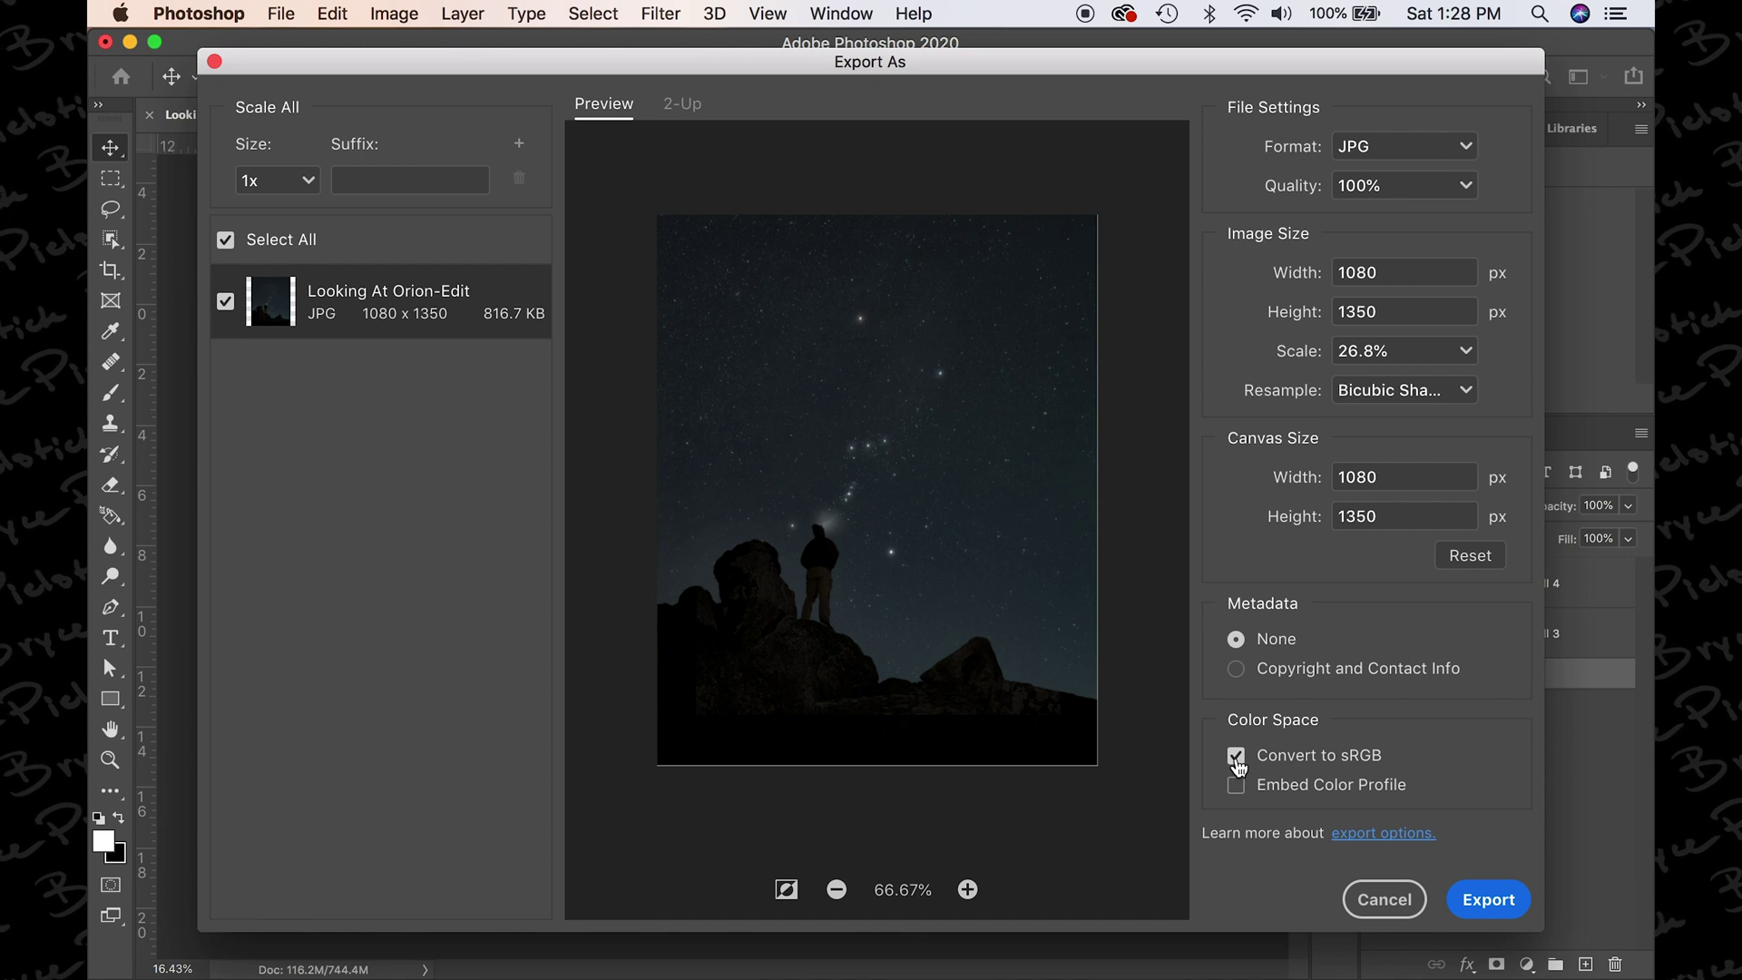
{"action": "left_click", "coordinate": [1236, 756]}
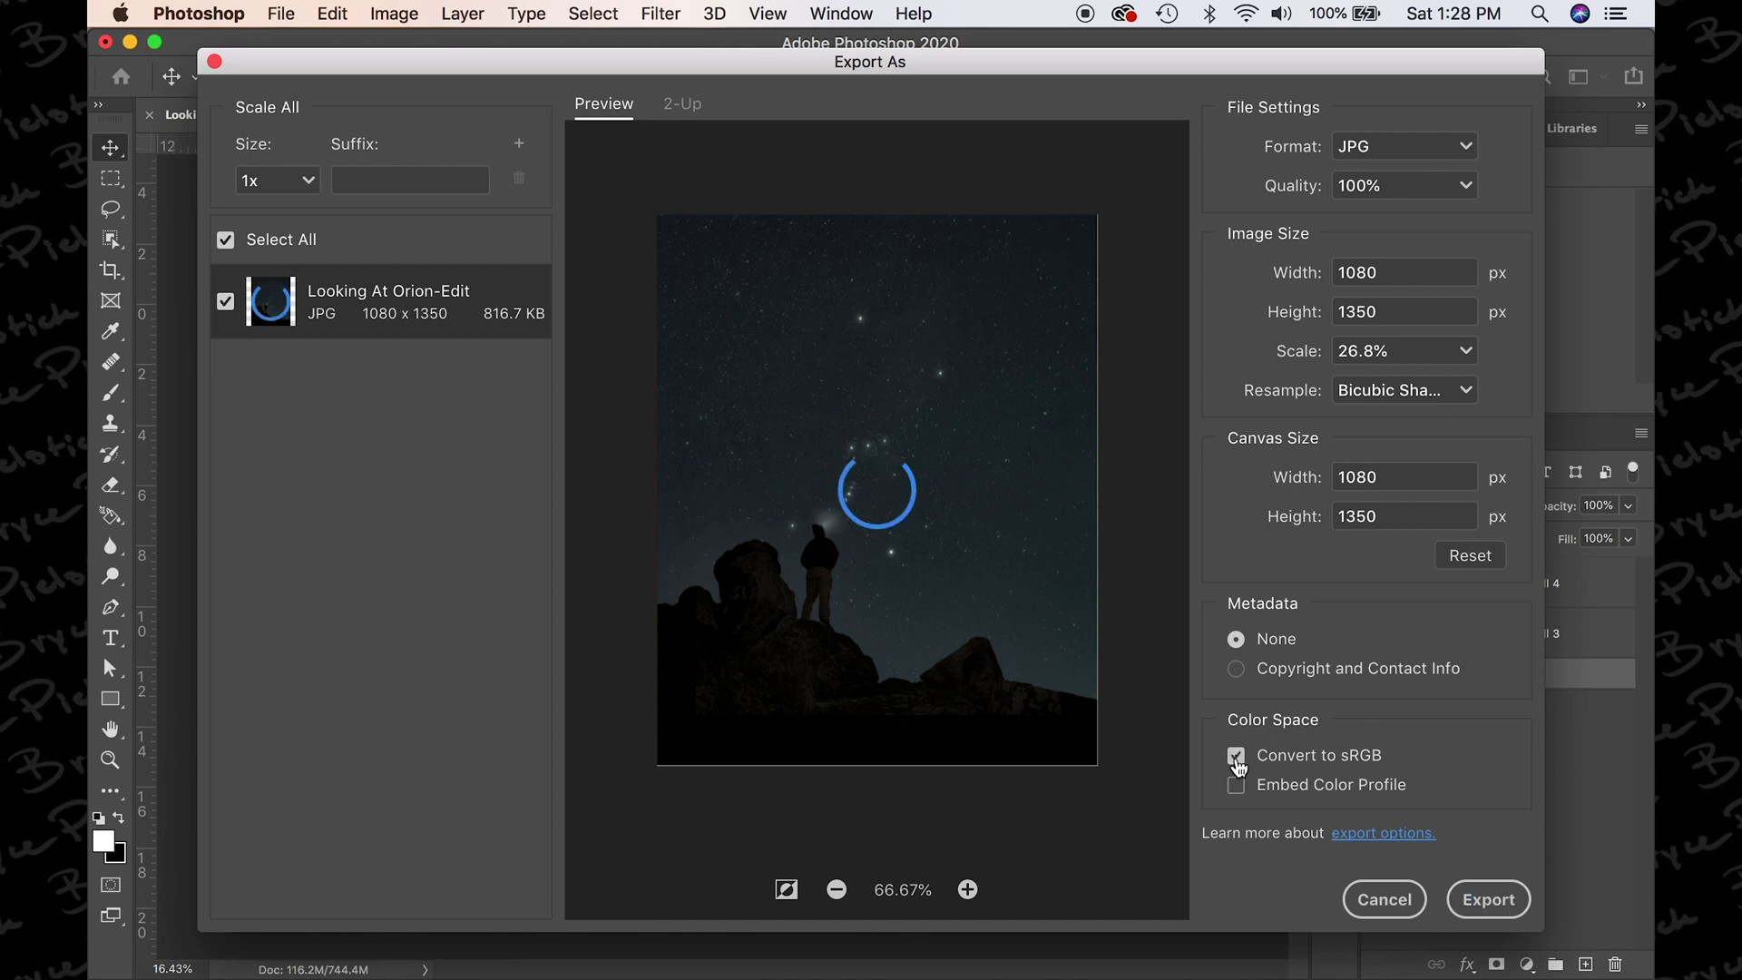